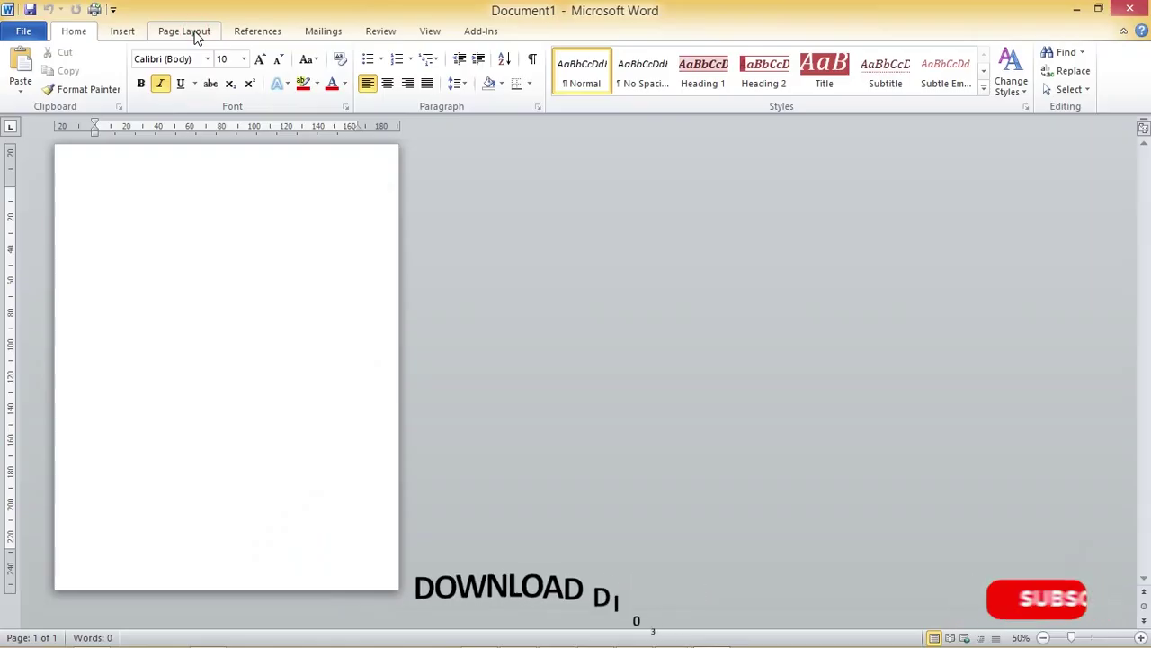
- Give the page narrow margins and landscape orientation
click(188, 31)
click(124, 74)
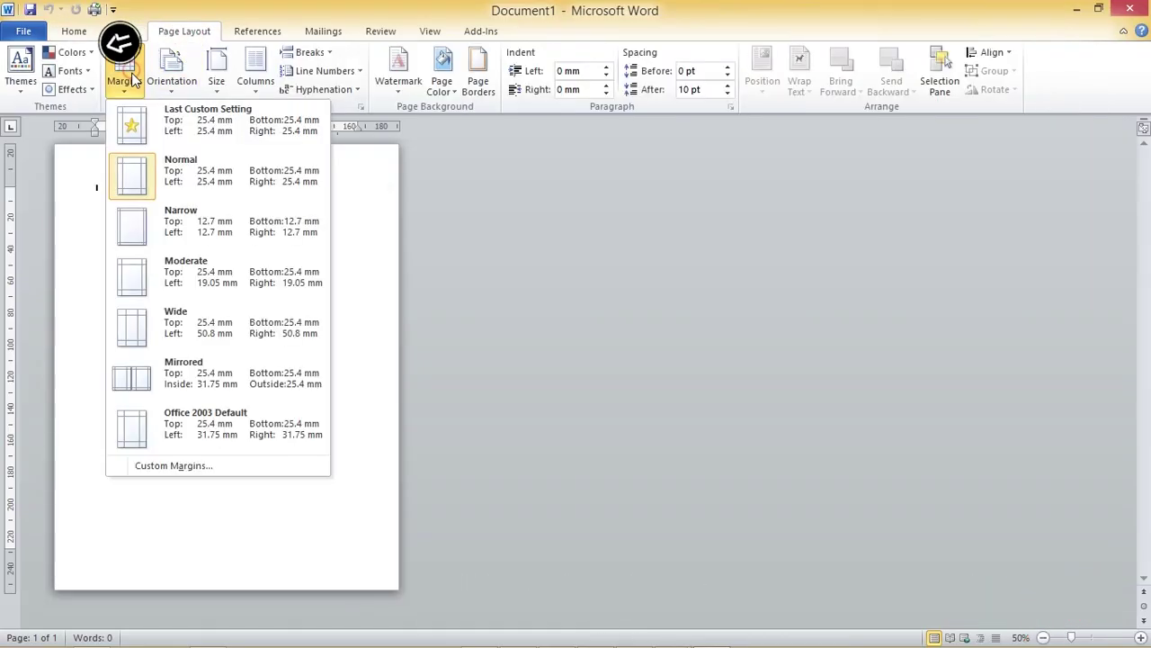
click(162, 227)
click(172, 80)
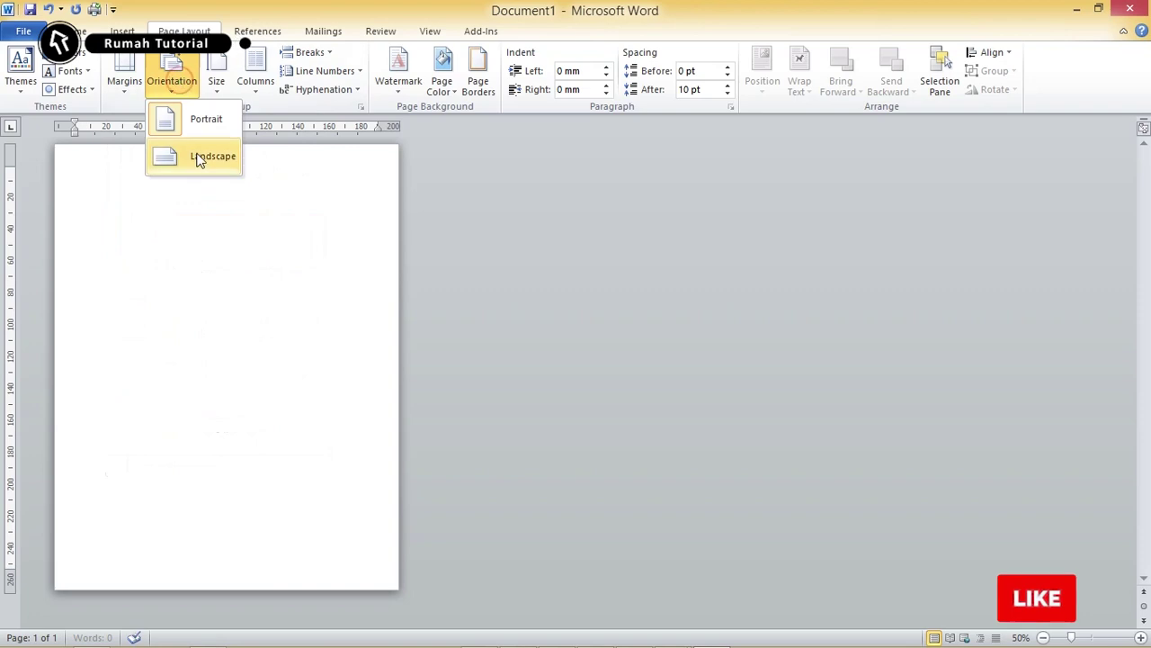
click(197, 154)
- Set the paper size to A4
click(228, 82)
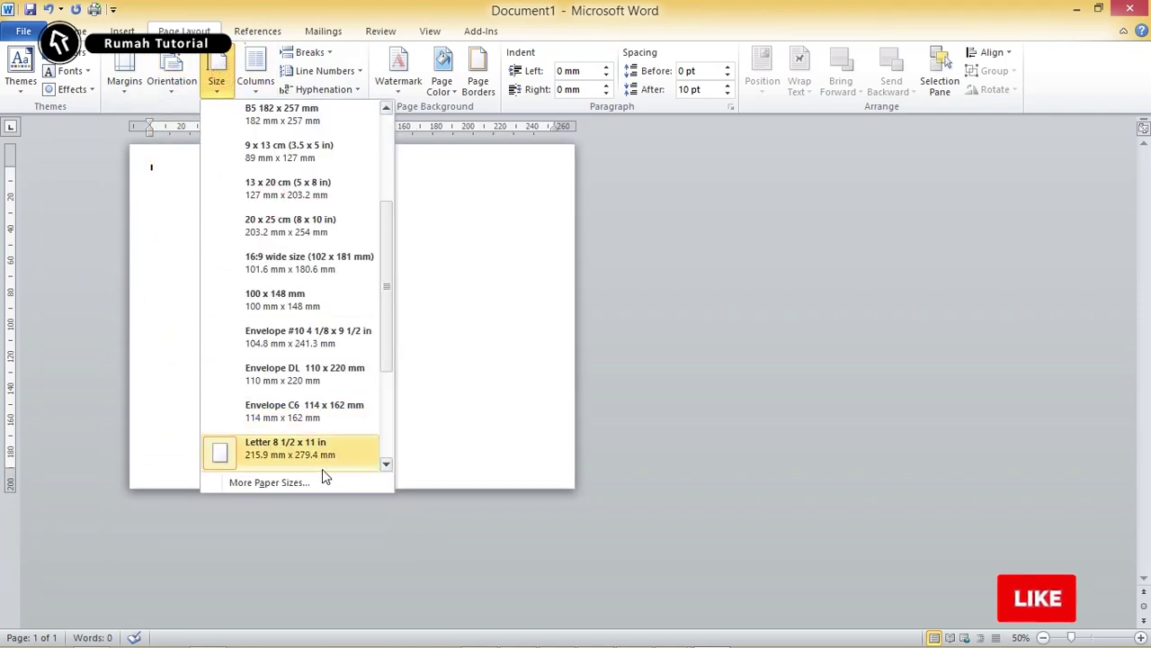
drag(383, 309, 382, 218)
click(340, 124)
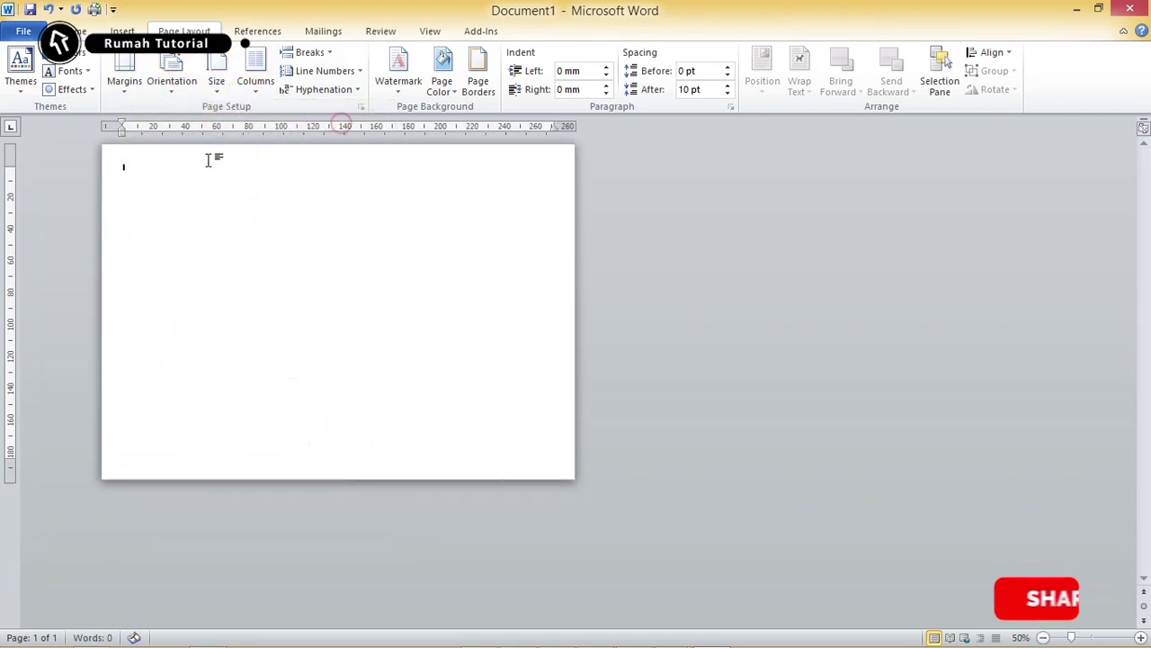
click(122, 31)
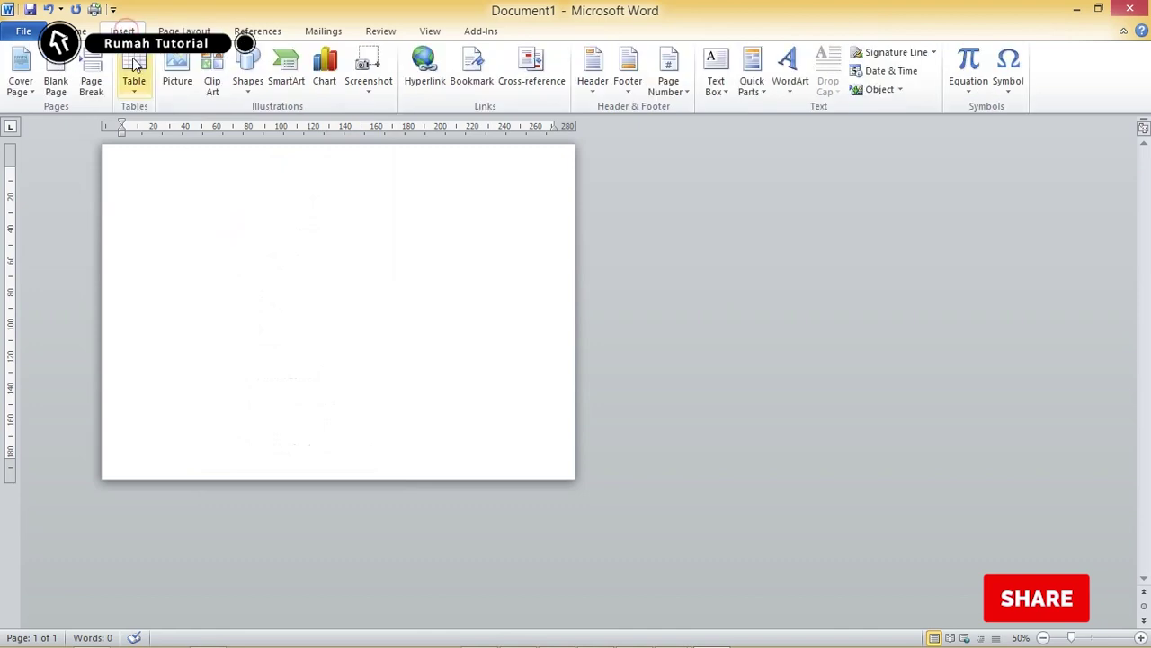
click(252, 102)
- Draw a rectangle 126 mm high by 79 mm wide and move it to the page's upper-left corner
click(242, 203)
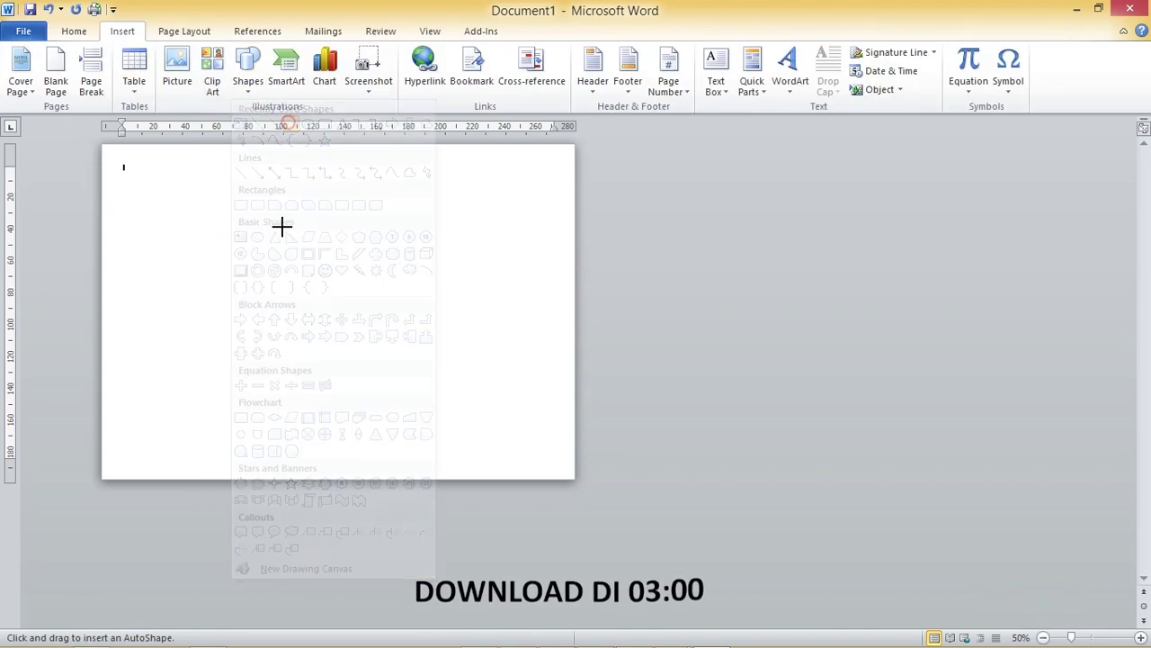
drag(267, 231, 367, 355)
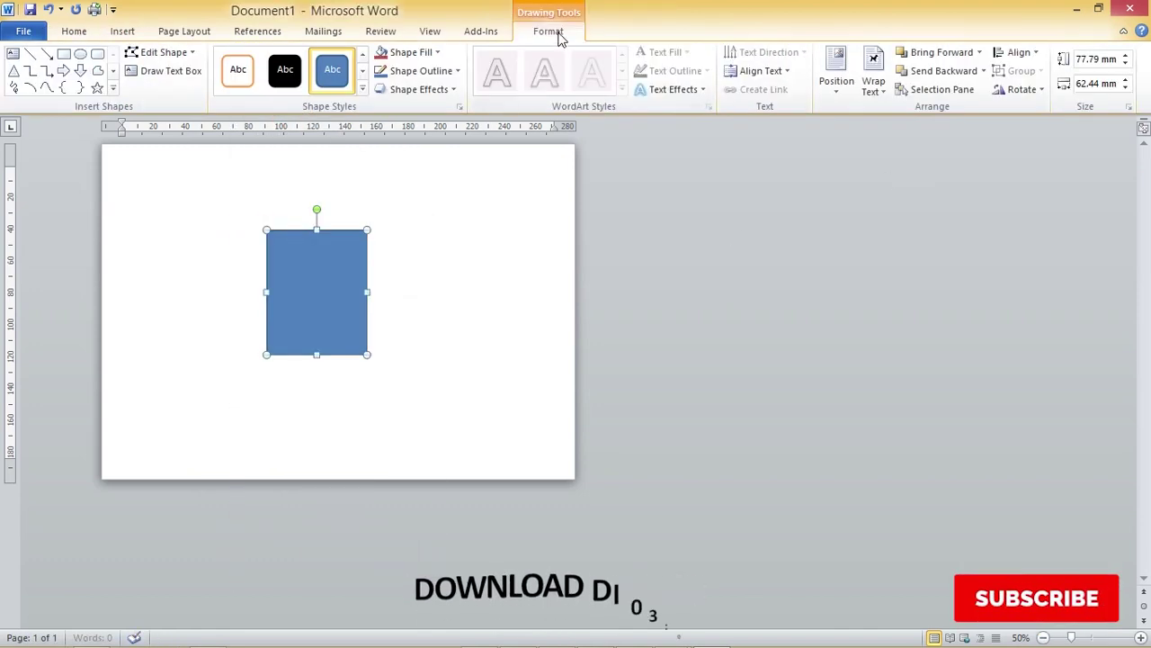
click(558, 33)
click(1091, 60)
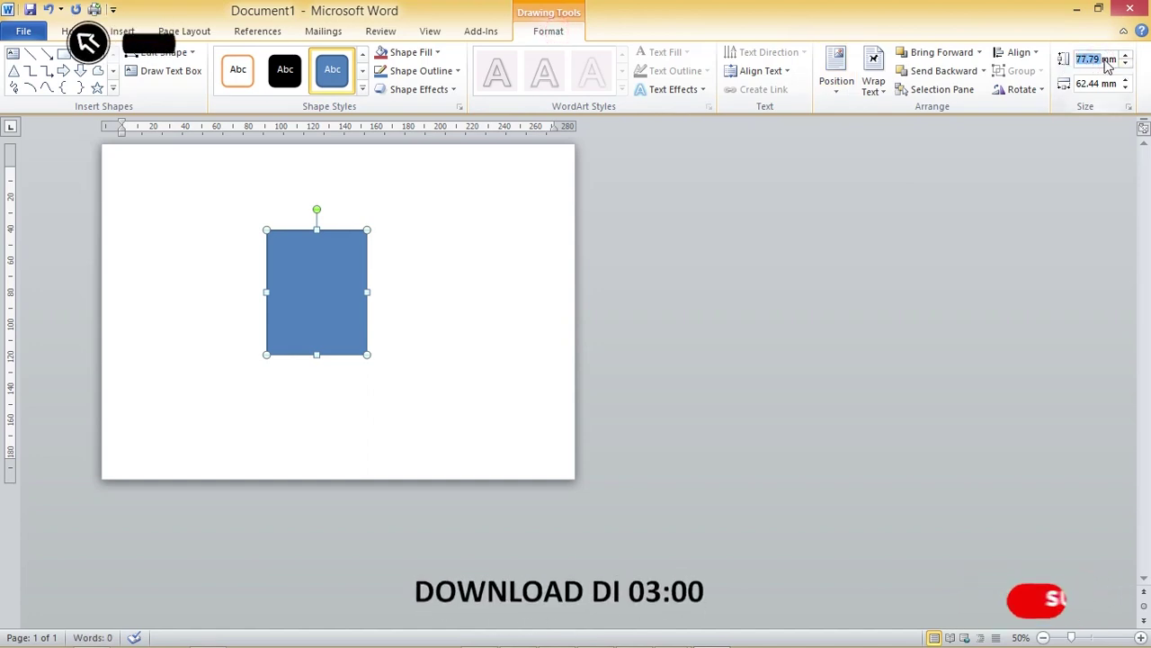
text(126)
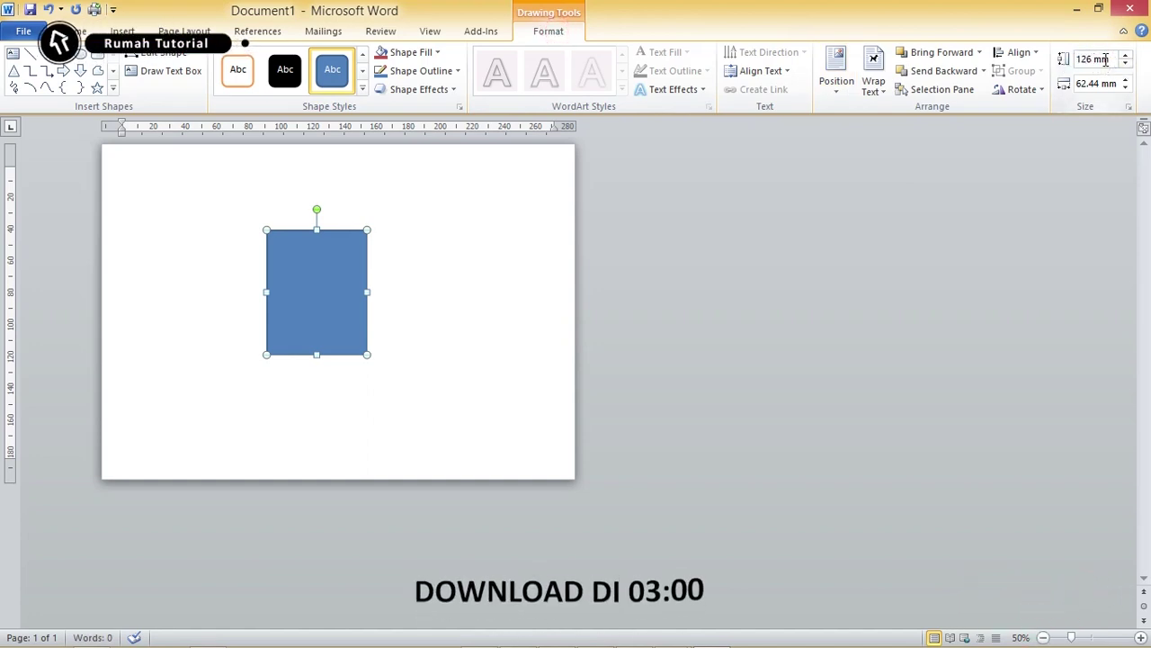
click(1099, 81)
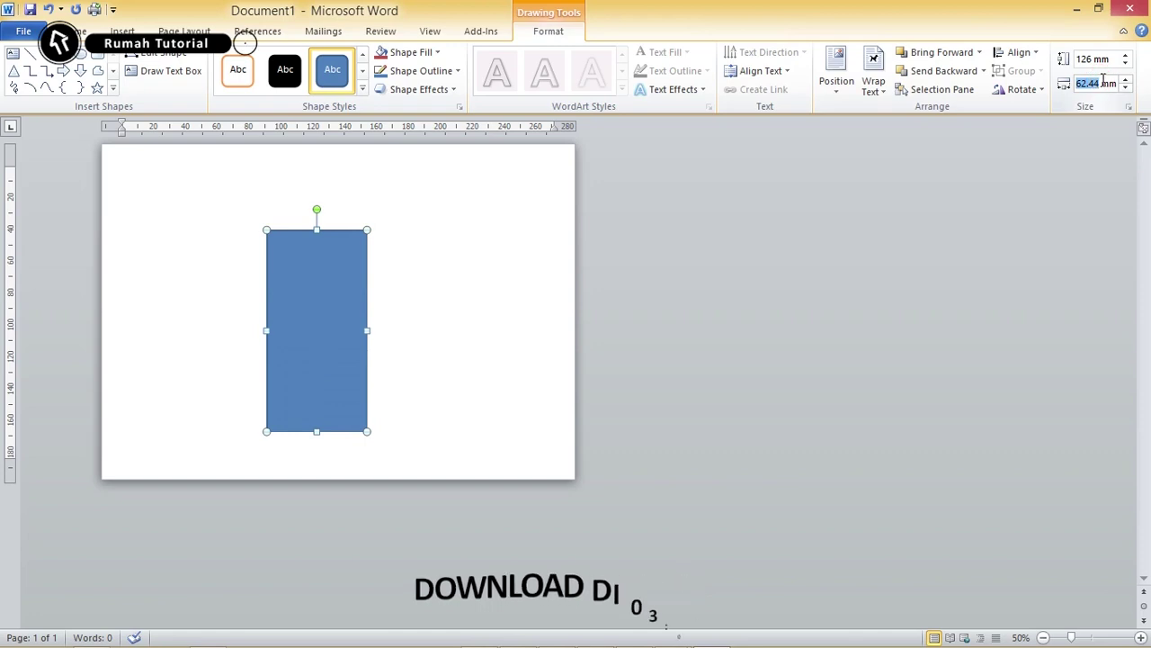
text(79)
key(Return)
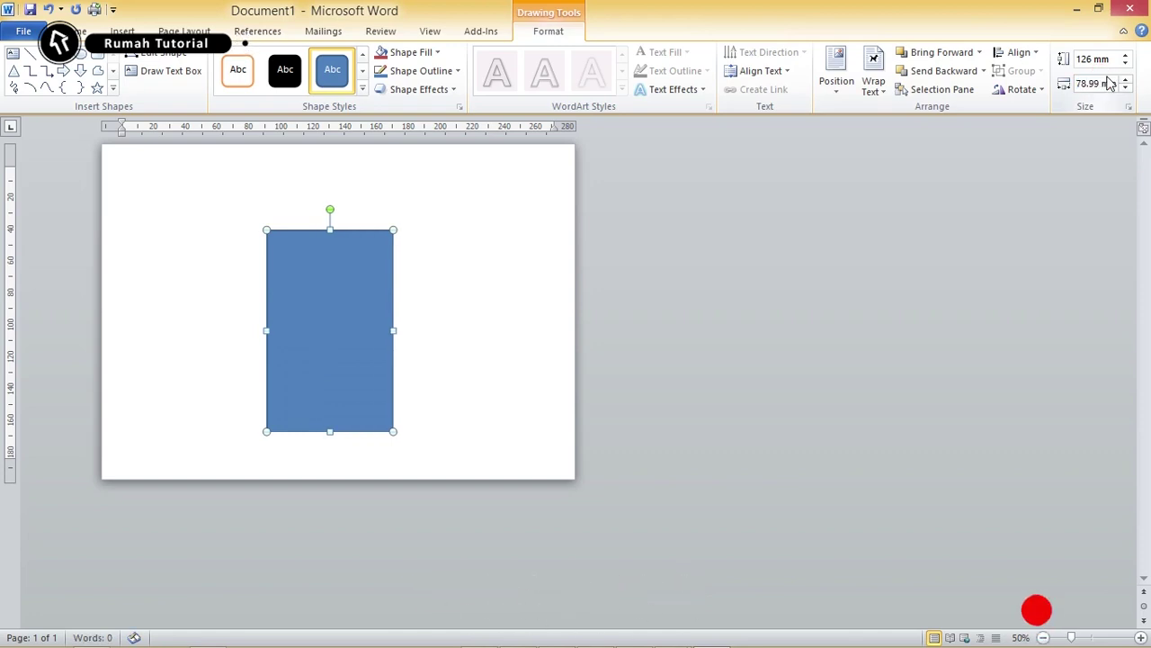
mouse_move(340, 253)
mouse_down()
mouse_move(216, 180)
mouse_move(223, 187)
mouse_up()
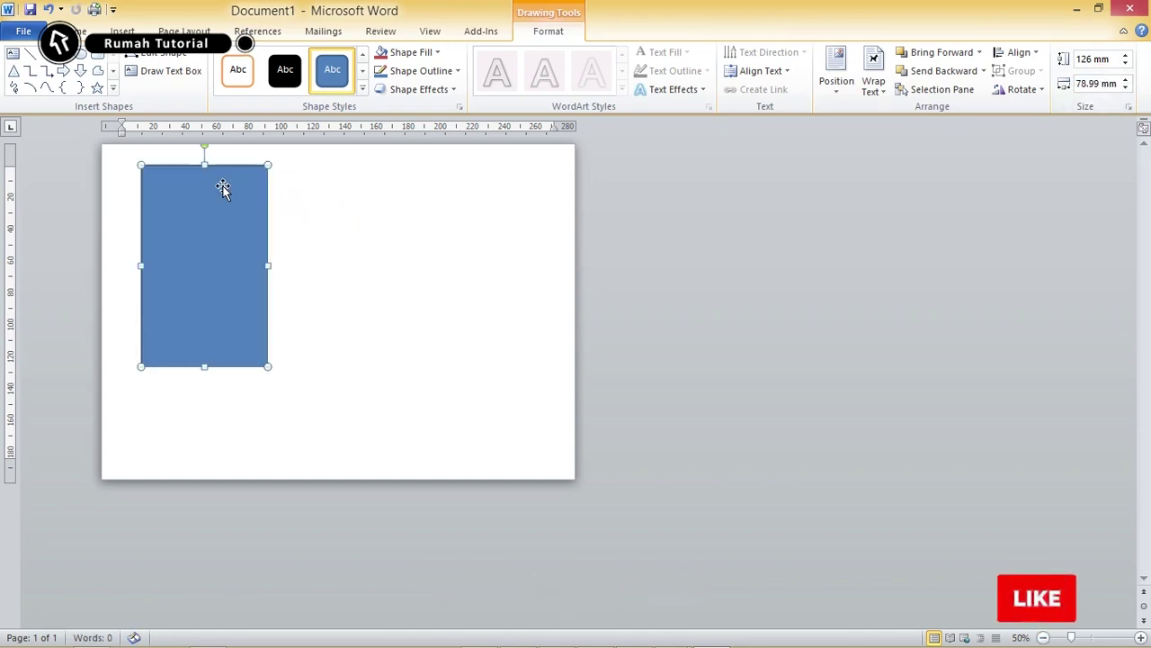
- Fill the rectangle with the bg depan picture
click(407, 51)
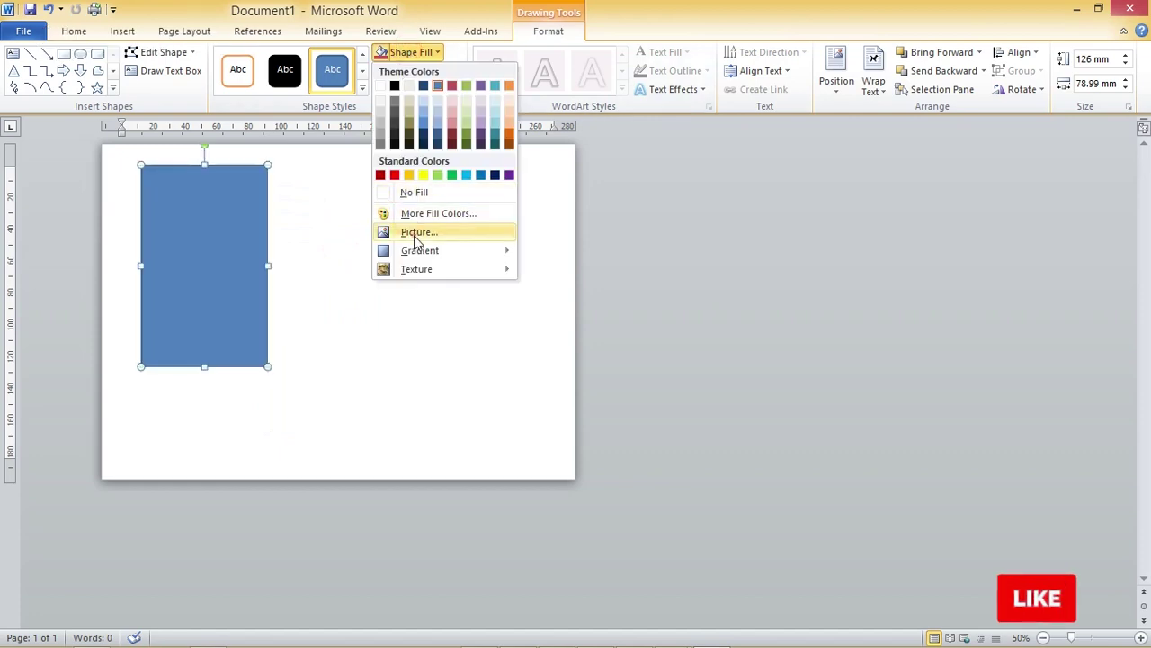
click(416, 229)
click(452, 193)
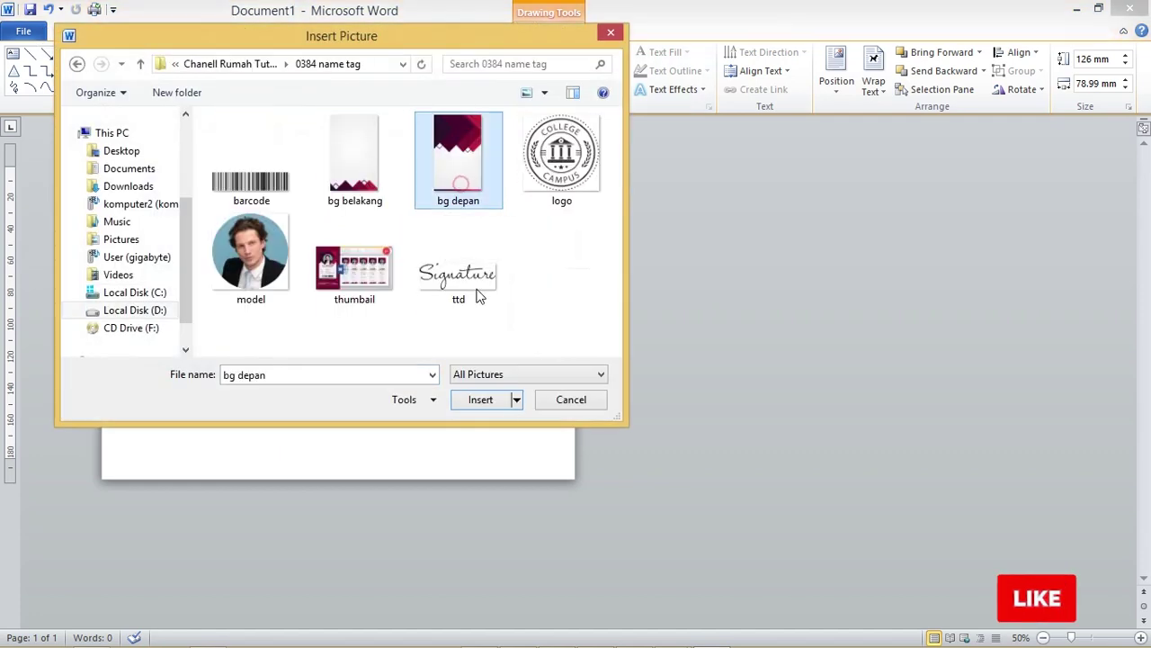
click(481, 403)
- Remove the card background's outline
click(372, 275)
click(204, 232)
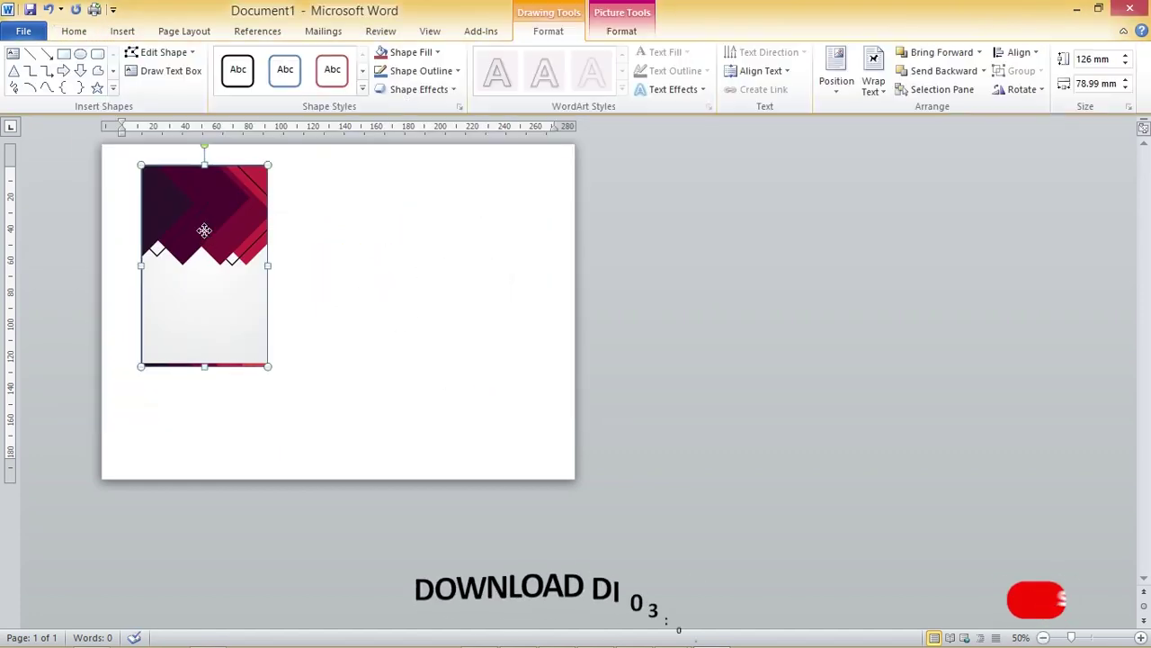
click(434, 71)
click(381, 210)
click(324, 202)
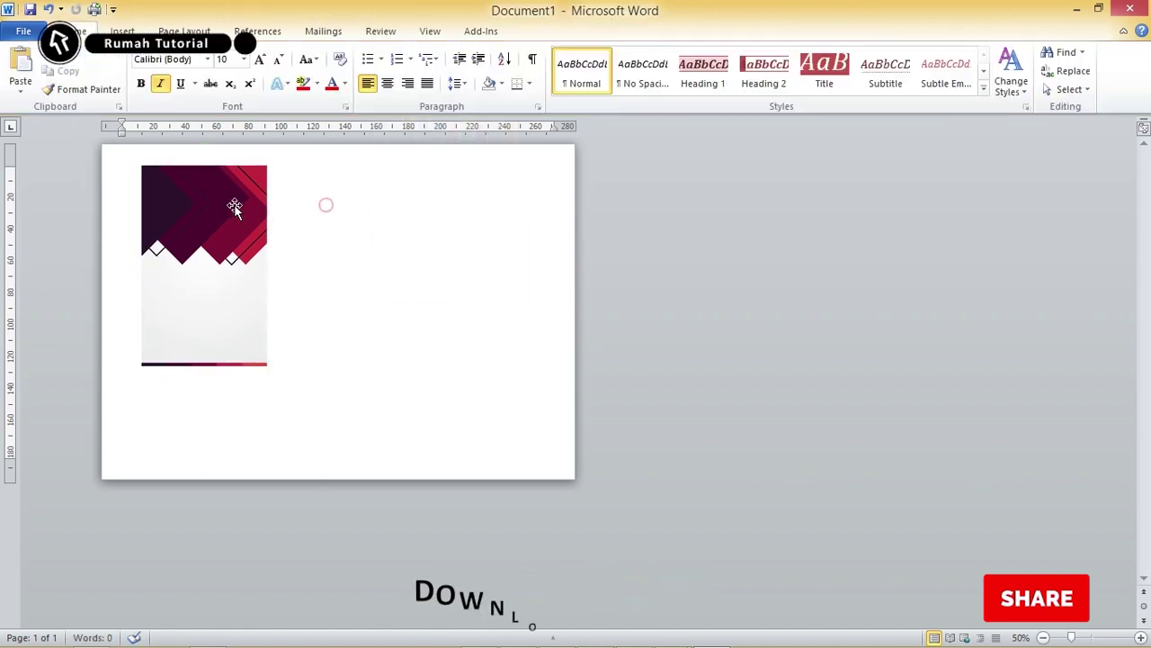
double_click(226, 206)
click(122, 31)
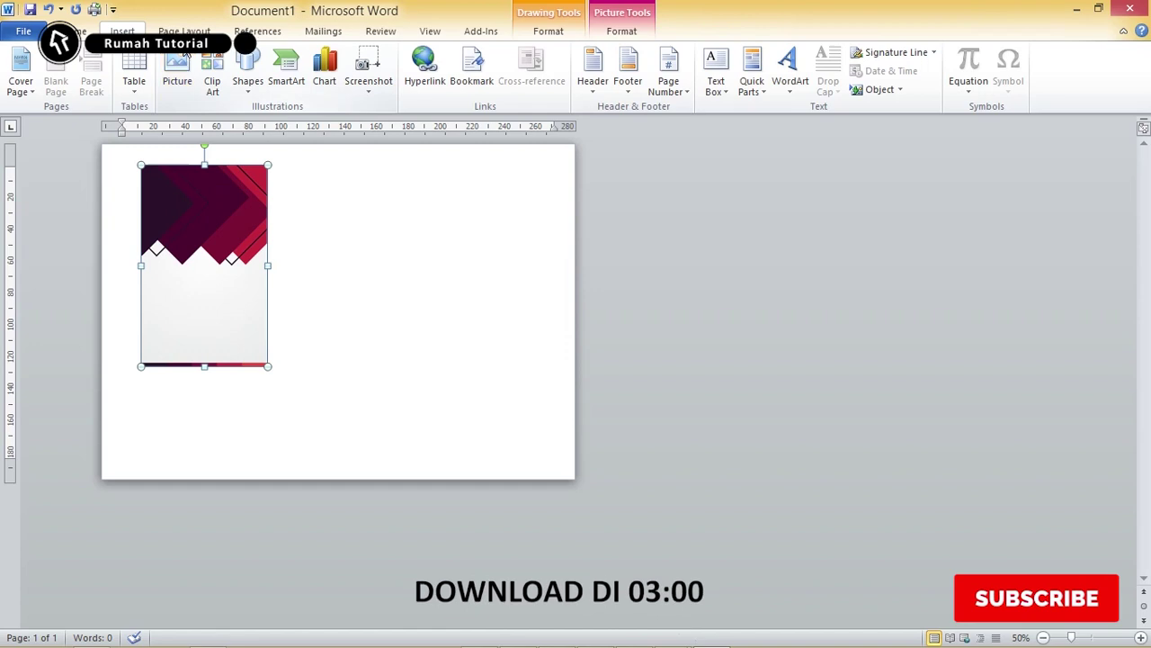
- Draw a circle and fill it with the model photo
click(248, 72)
click(256, 235)
mouse_move(387, 204)
mouse_down()
mouse_move(464, 267)
mouse_move(477, 295)
mouse_up()
click(410, 52)
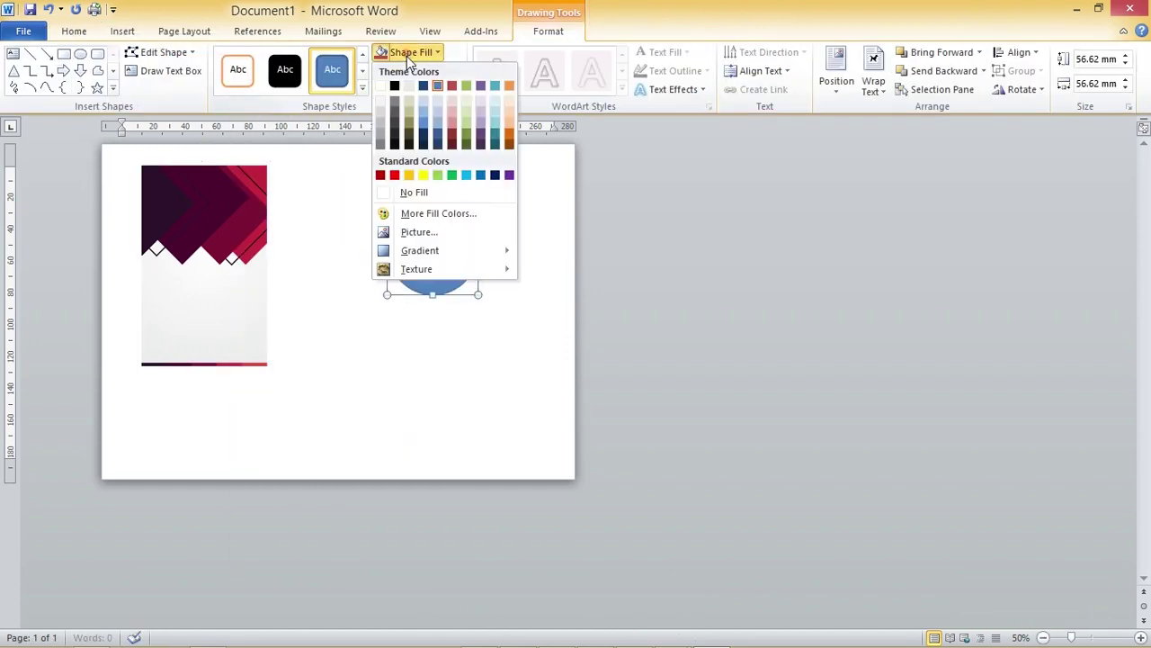
click(447, 229)
double_click(280, 245)
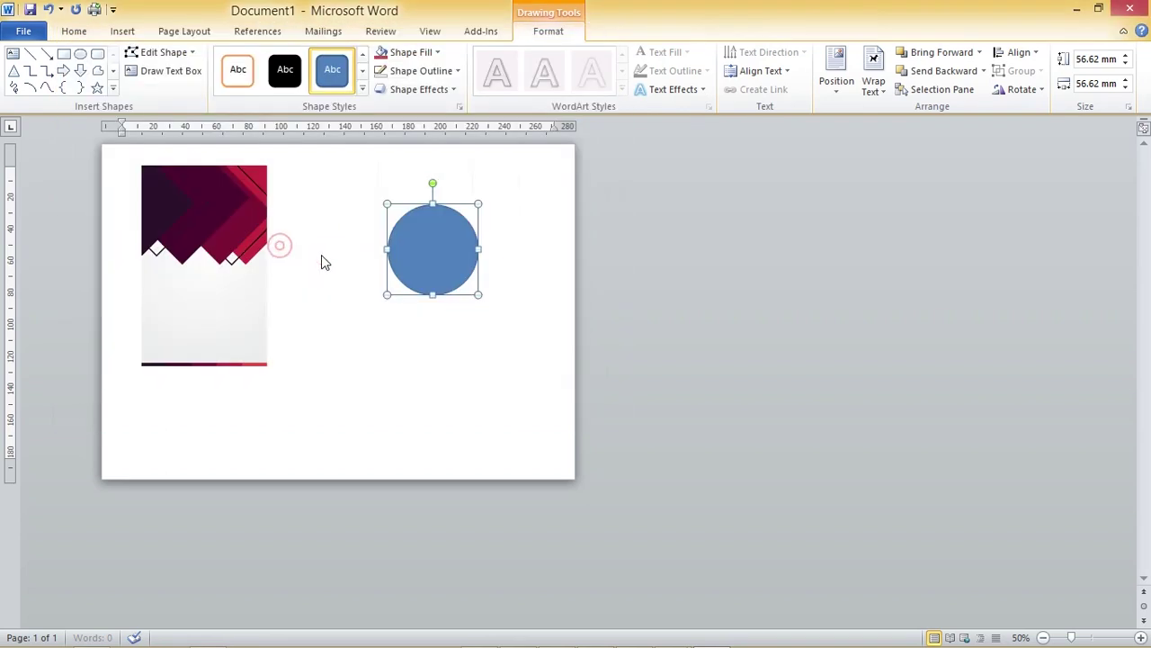
- Place the photo circle on the maroon header and give it a dark red outline
drag(434, 224, 223, 224)
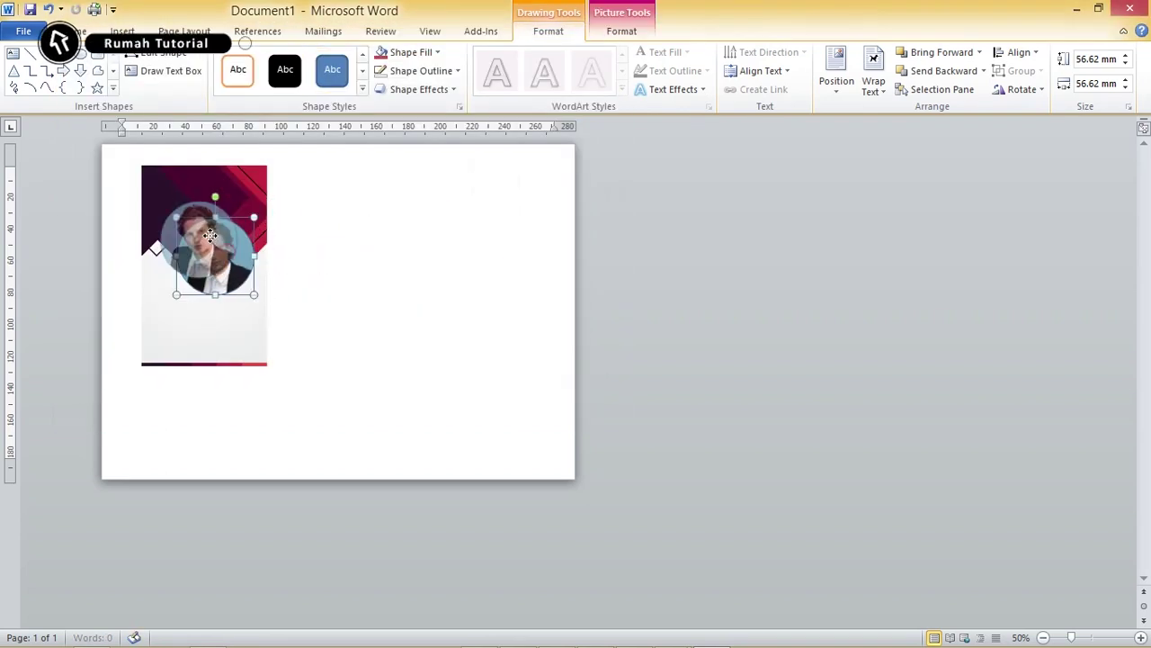
drag(211, 235, 193, 218)
click(414, 71)
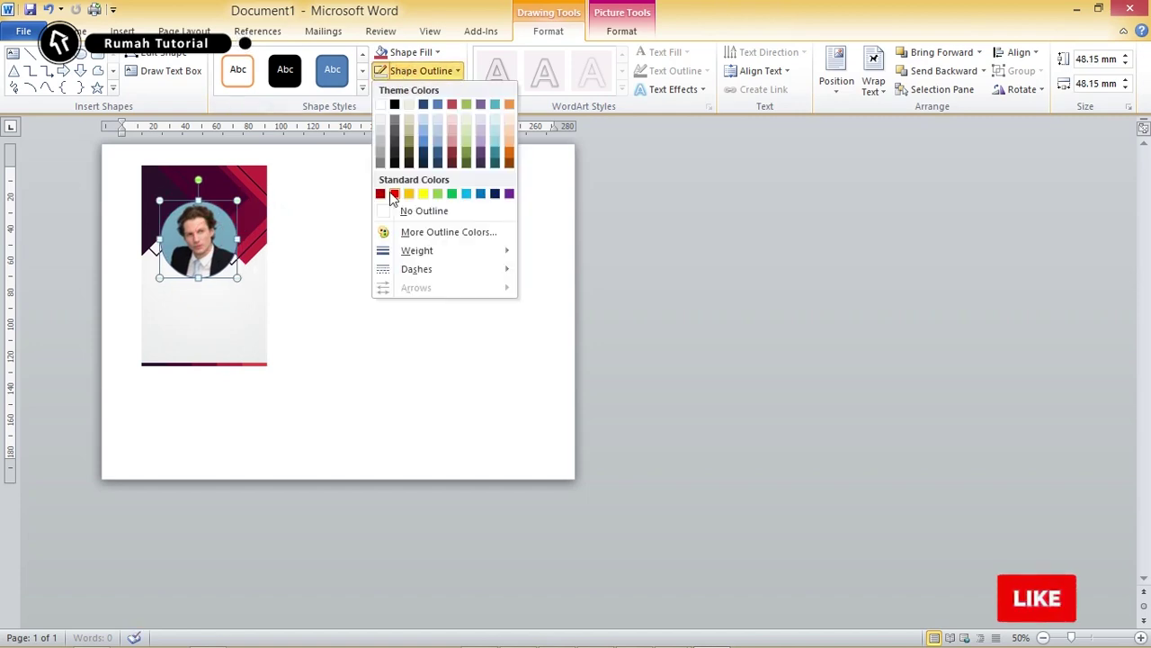
click(384, 196)
click(420, 71)
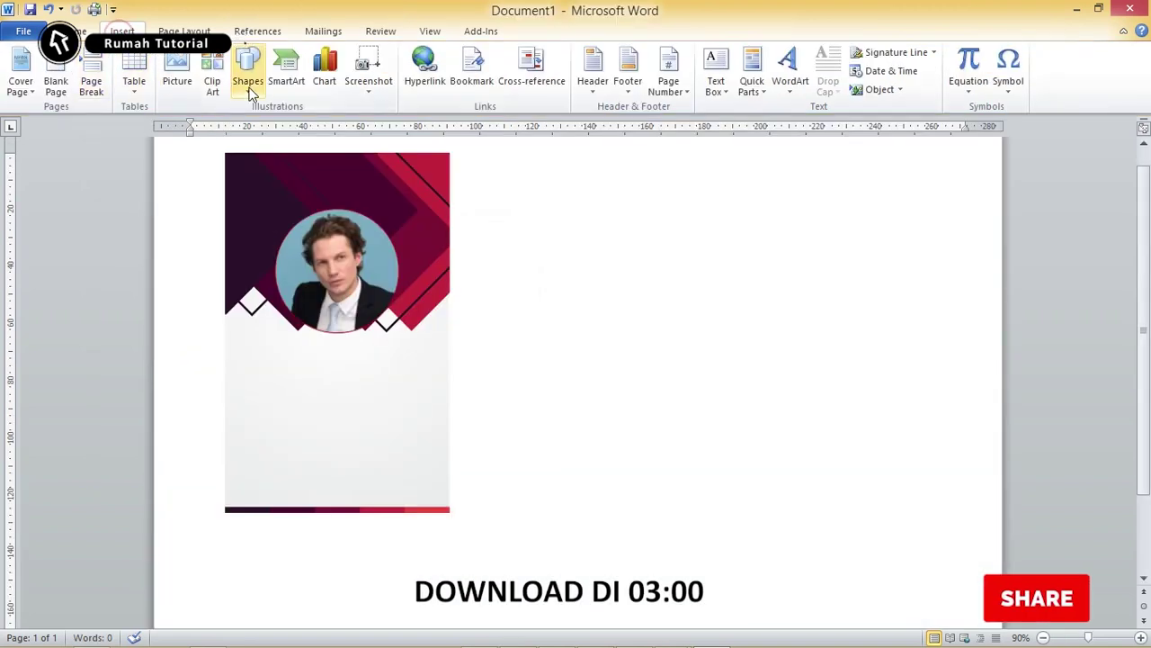
- Draw a text box and type the cardholder's name with the title CREATIVE DESAINER below
click(249, 81)
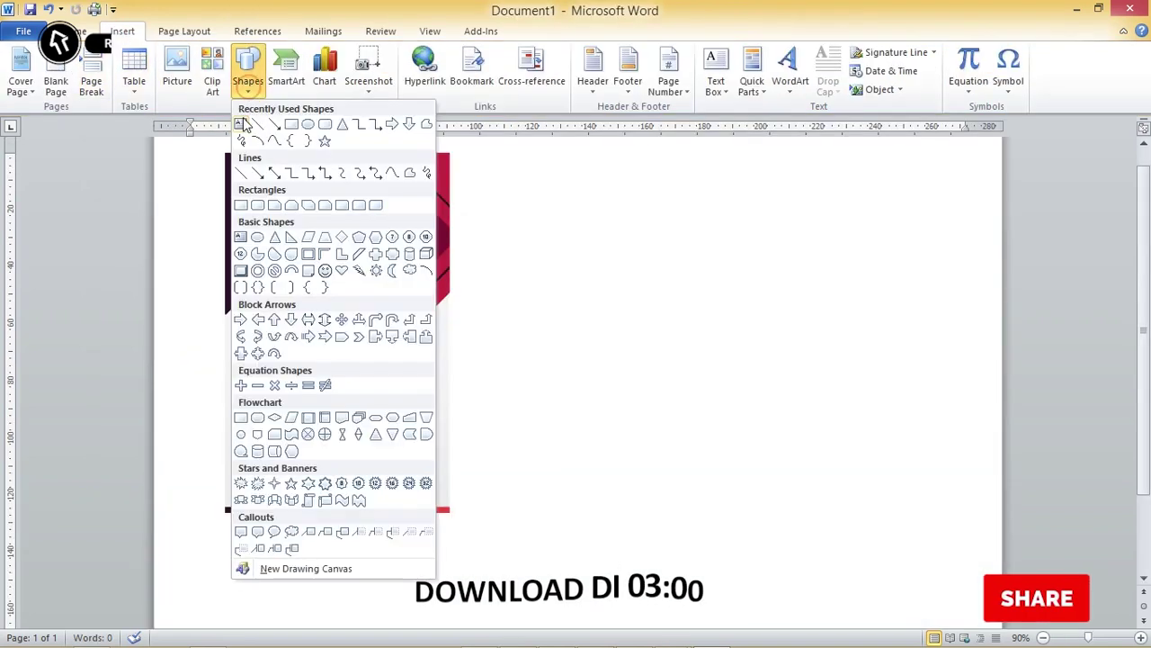
click(242, 234)
drag(518, 270, 726, 366)
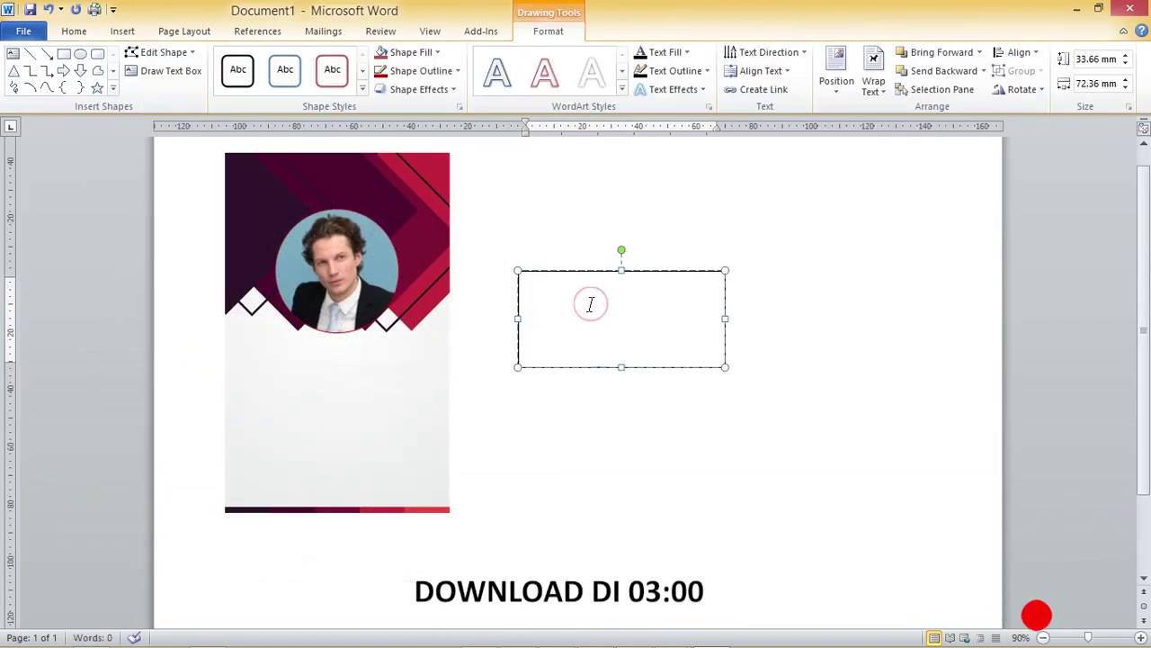
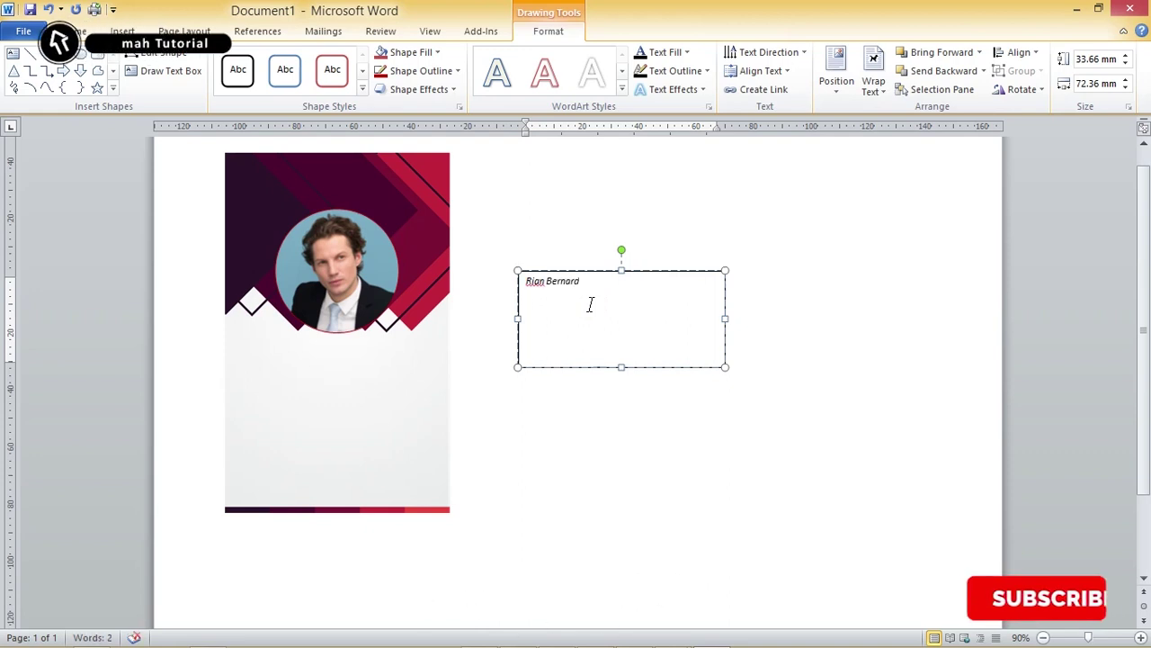
key(Return)
text(CREATIVE DESAINER)
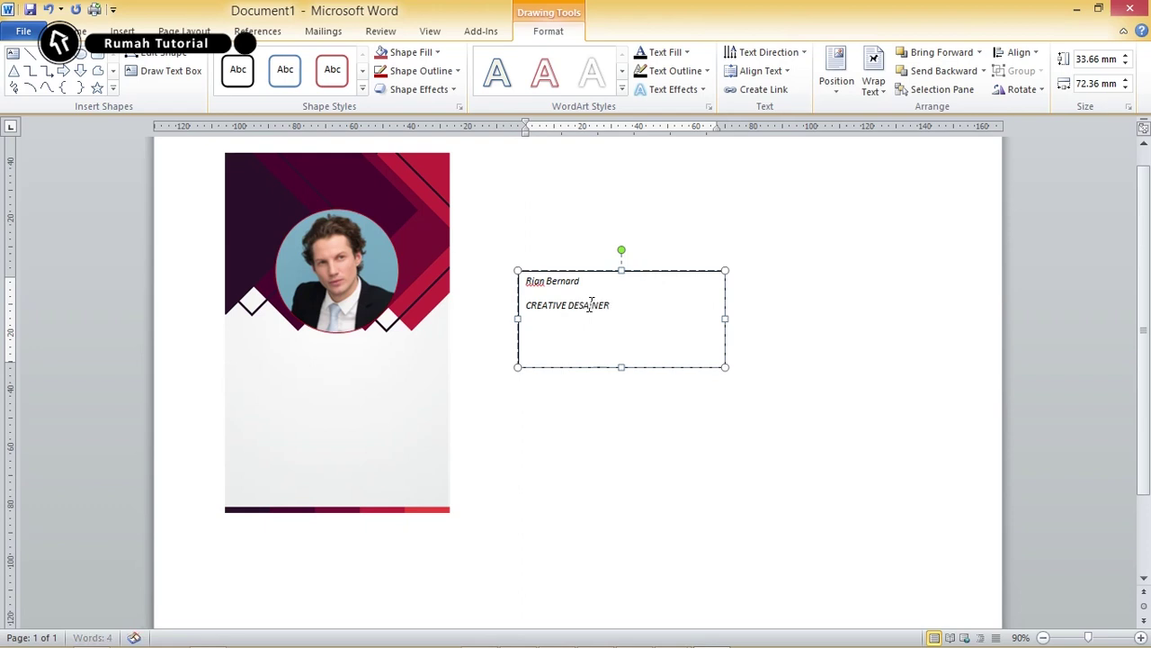
- Centre the text, remove the space after lines, make it 14 pt non-italic, and move it under the photo
key(ctrl+a)
key(ctrl+e)
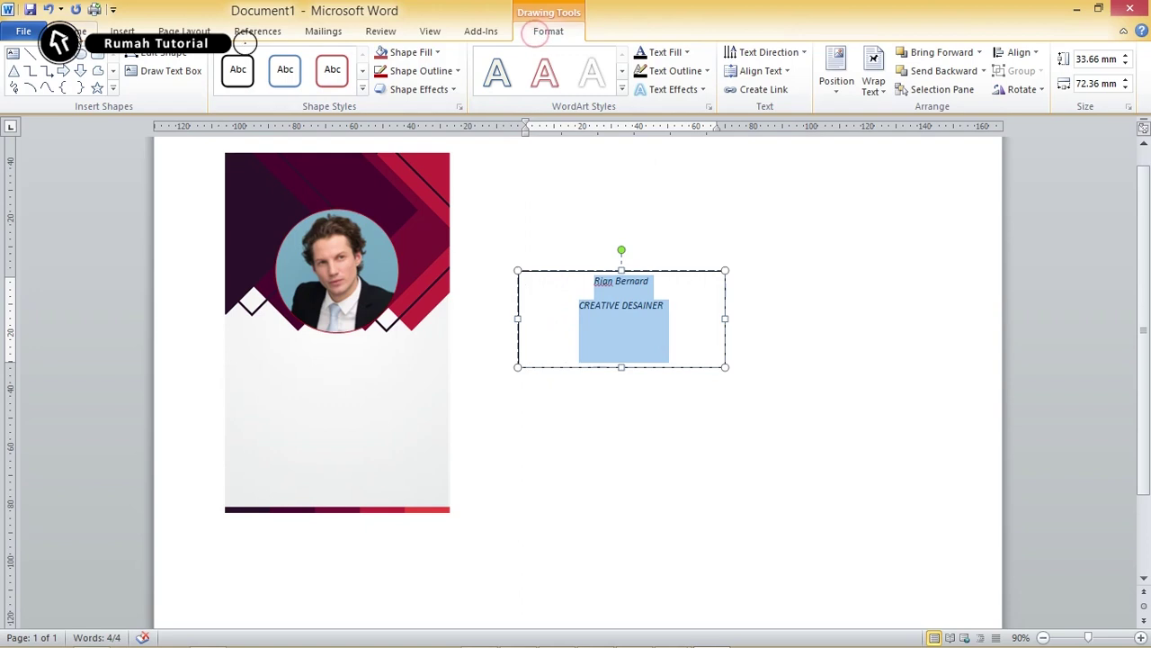
click(74, 31)
click(456, 83)
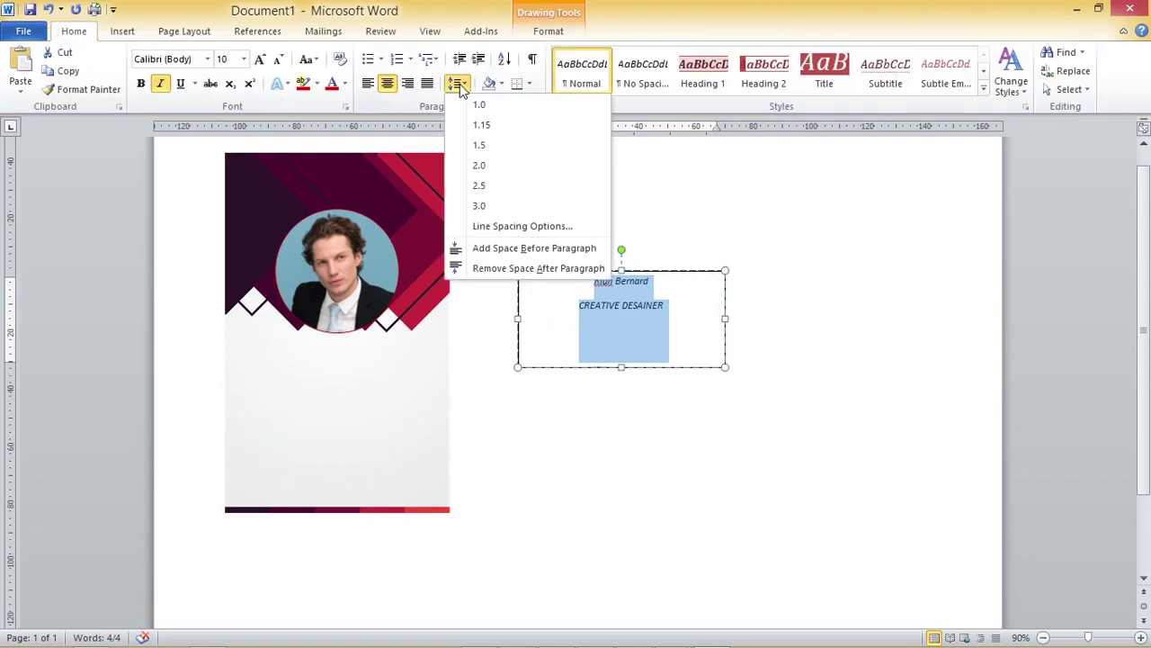
click(502, 268)
ctrl+scroll(637, 315, up, 1)
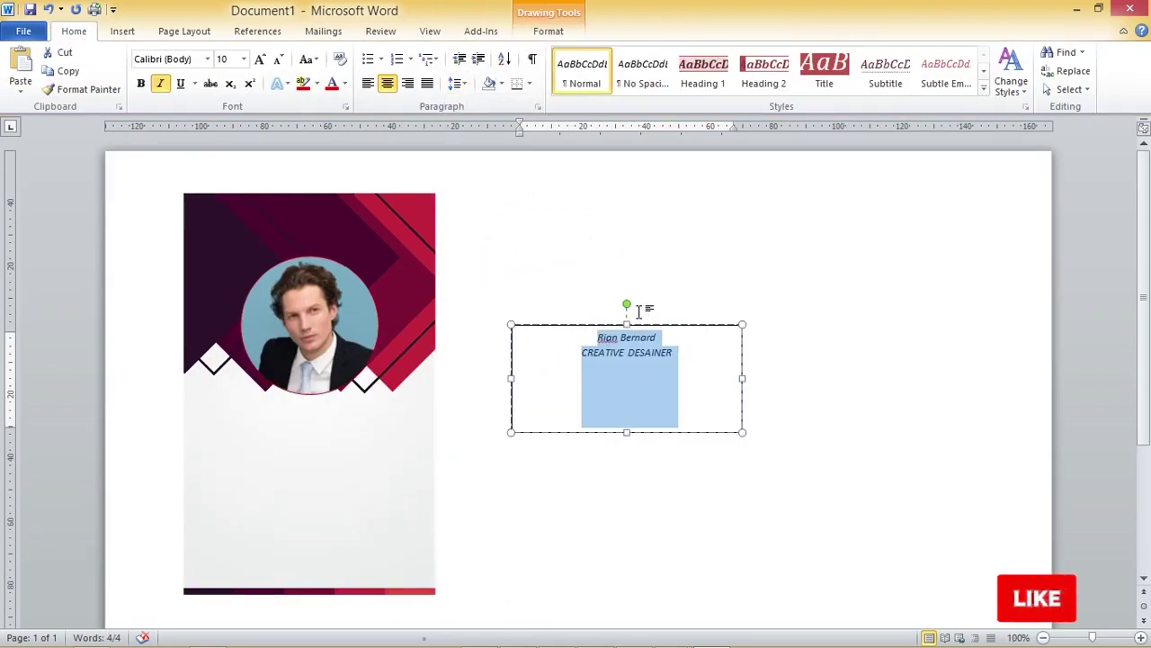
key(ctrl+i)
key(ctrl+shift+period)
key(ctrl+shift+period)
key(ctrl+shift+period)
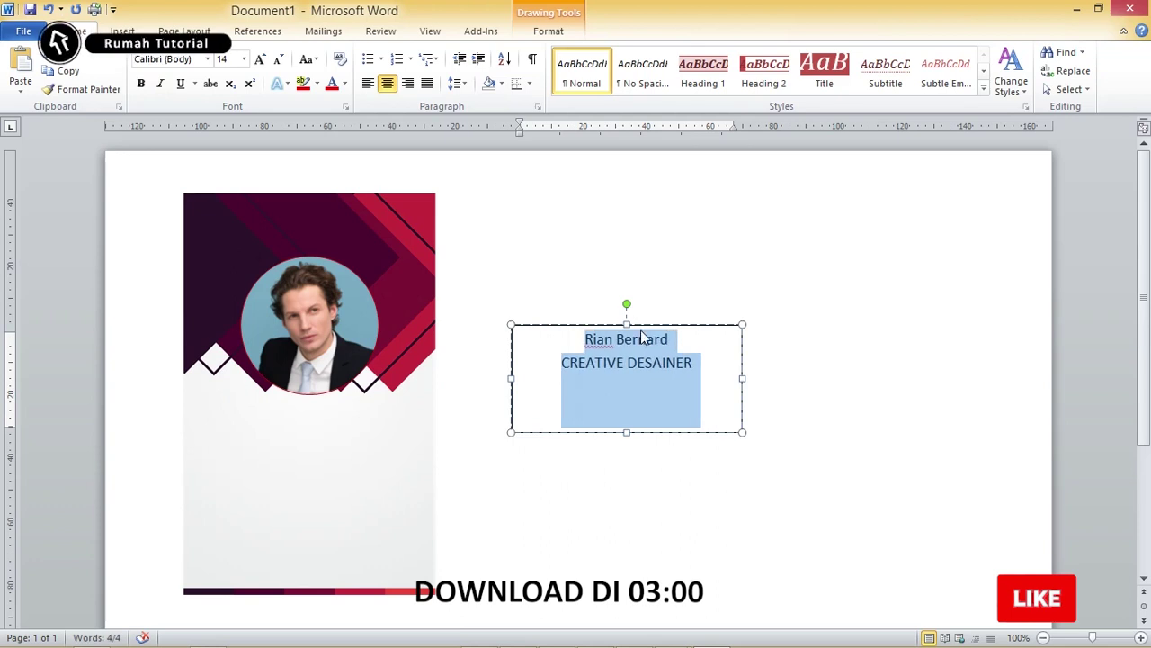
mouse_move(641, 338)
mouse_down()
mouse_move(332, 423)
mouse_move(255, 412)
mouse_up()
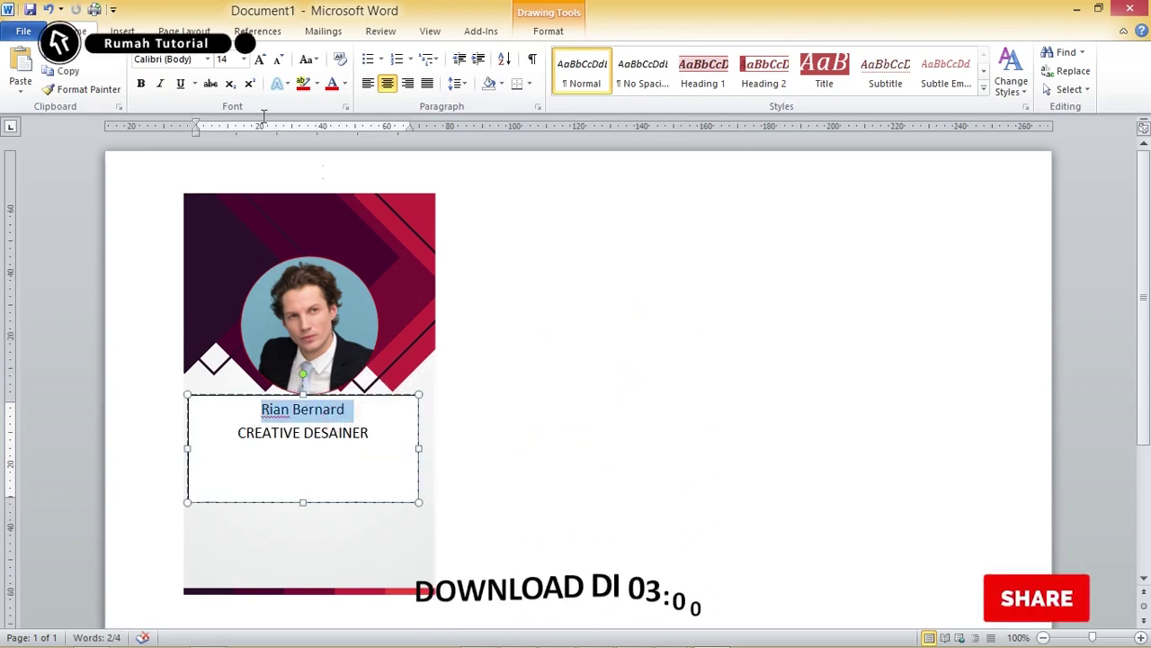
- Set the name in Futura Md BT capitals with only the surname bold
click(178, 60)
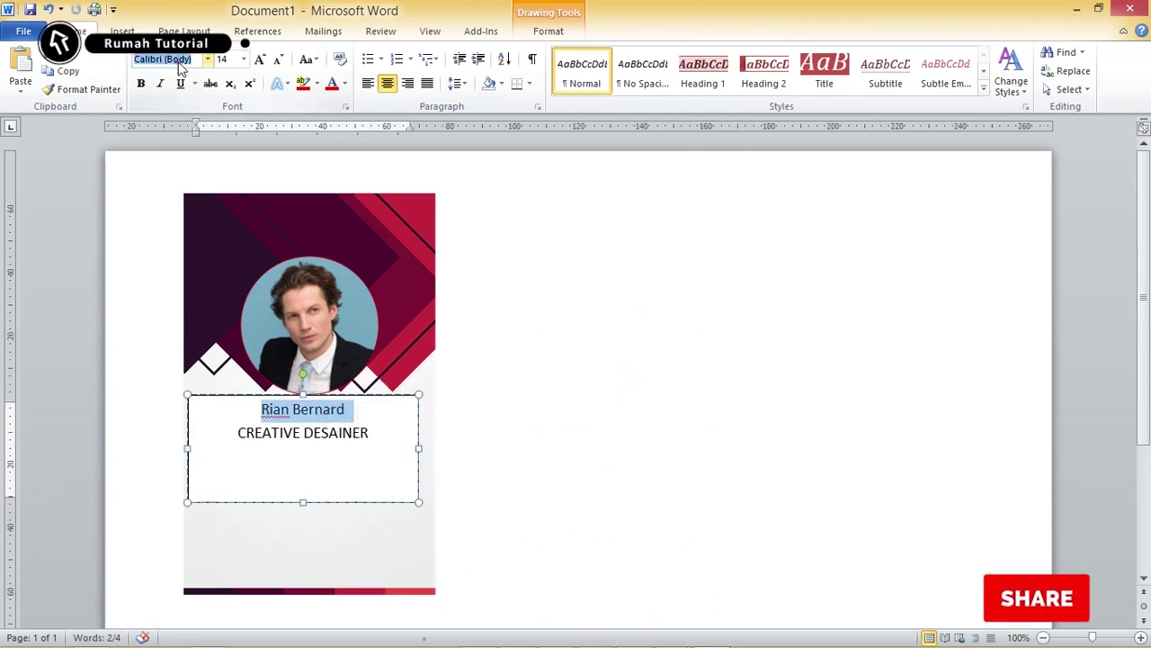
key(Return)
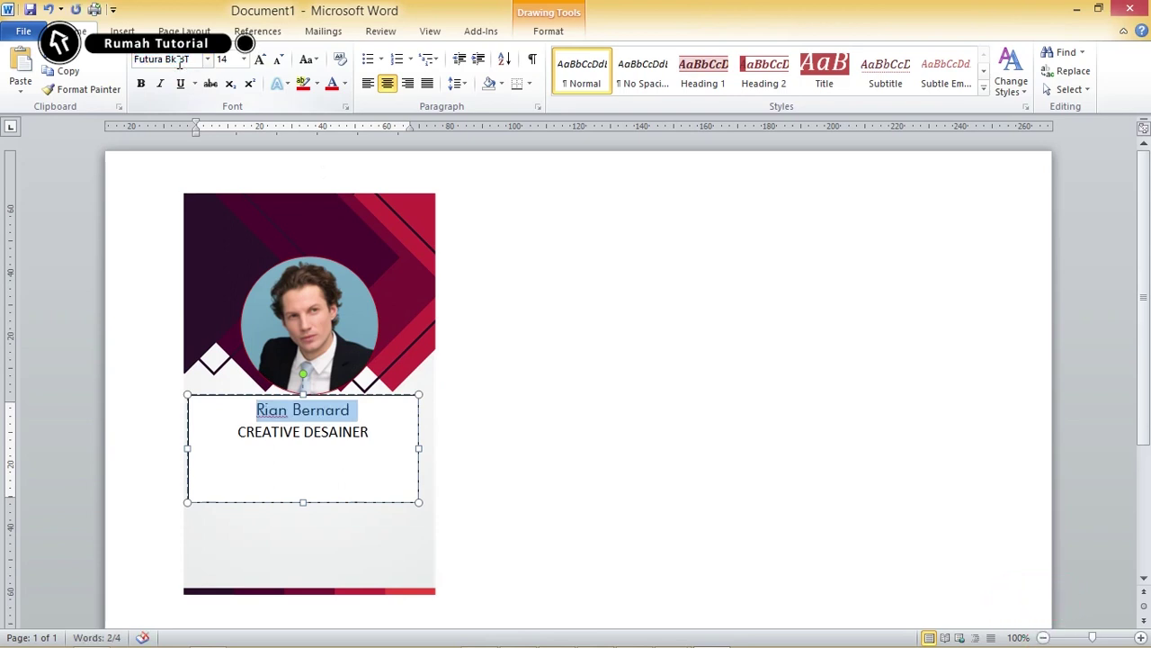
key(ctrl+b)
click(314, 421)
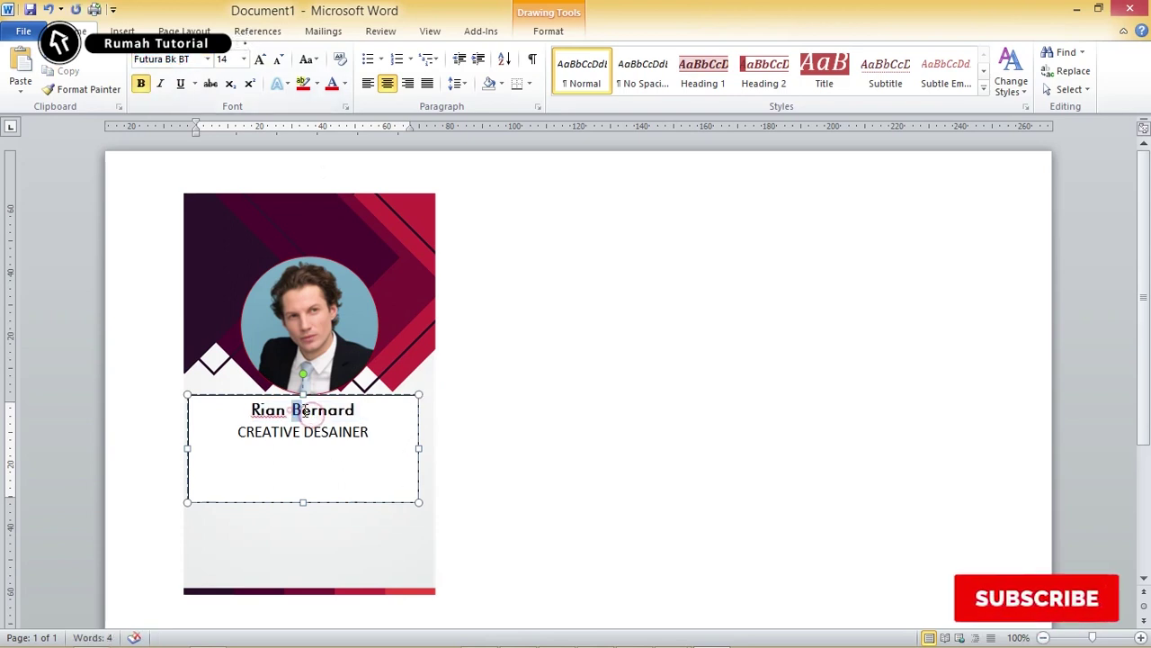
drag(304, 411, 458, 402)
drag(369, 407, 252, 300)
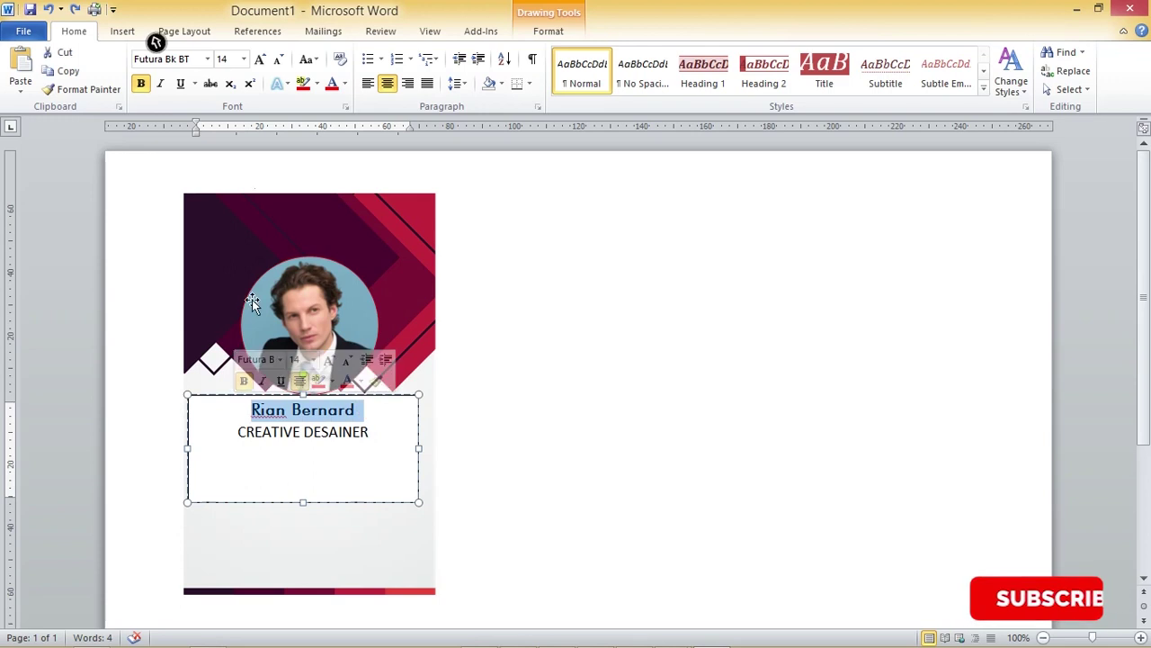
click(207, 58)
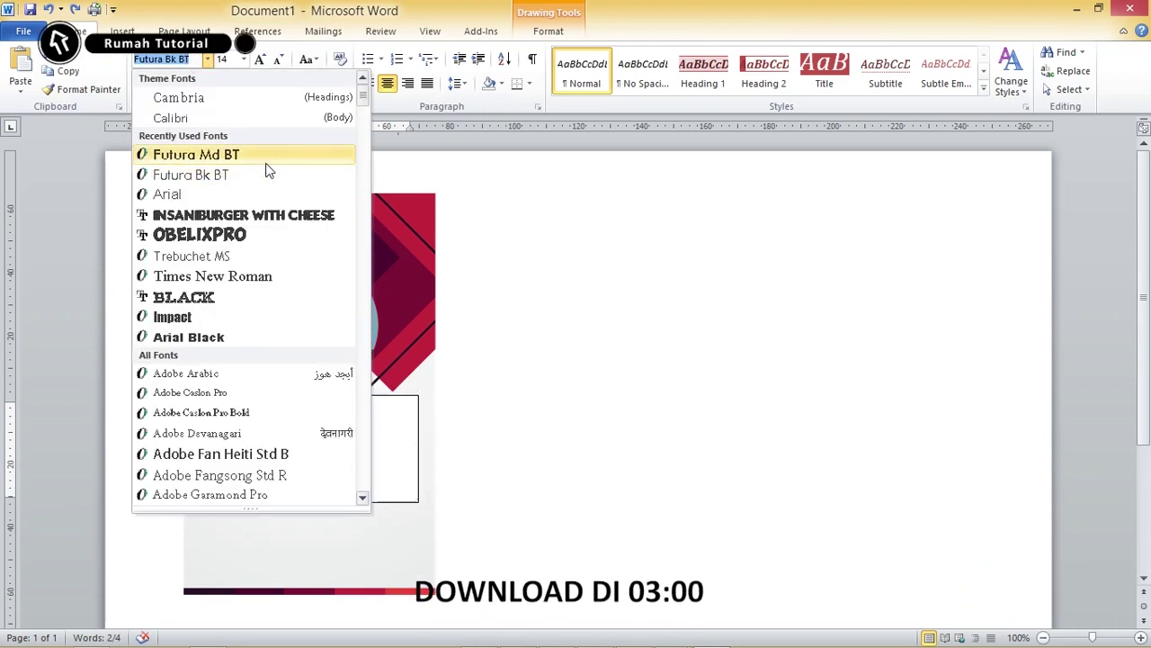
click(266, 158)
click(360, 409)
mouse_move(287, 409)
mouse_down()
mouse_move(239, 409)
mouse_move(372, 449)
mouse_move(244, 435)
mouse_up()
key(ctrl+a)
click(148, 199)
key(shift+F3)
key(shift+F3)
- Make the job title bold 11 pt Arial in dark red and shorten the box to fit
key(ctrl+b)
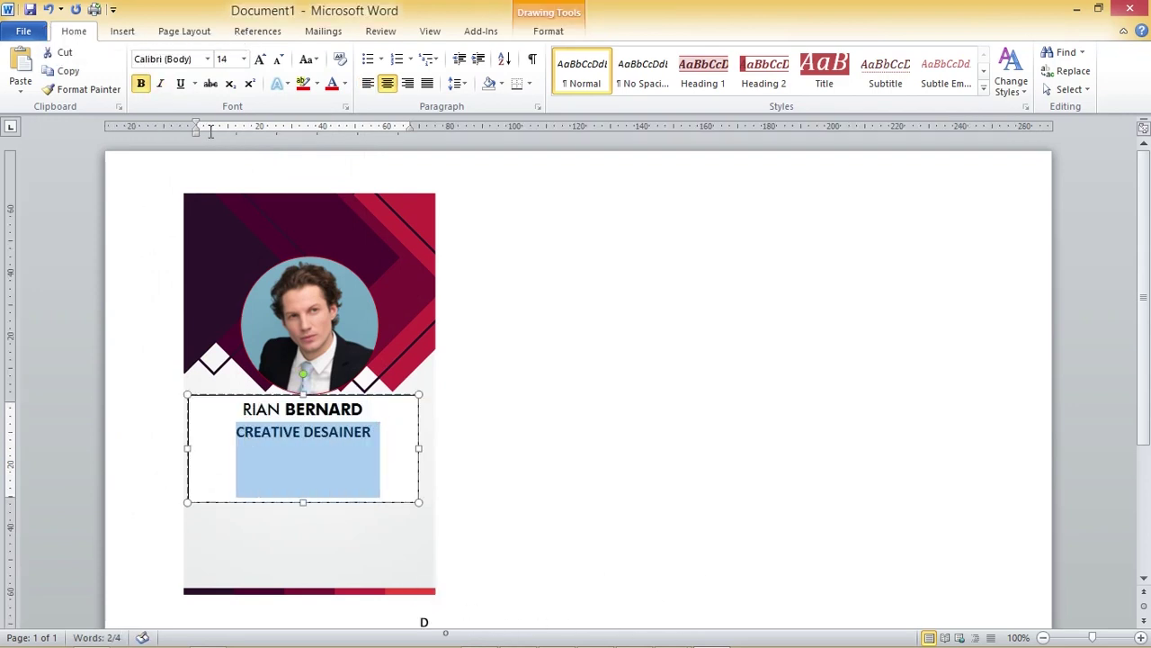
key(Tab)
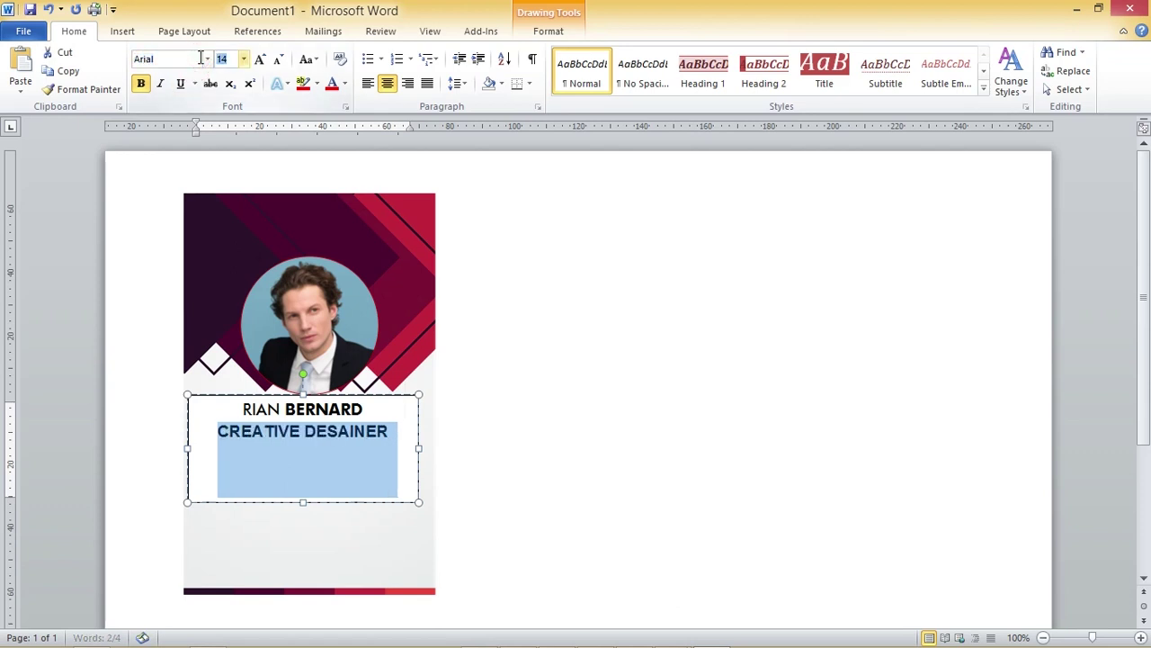
text(11)
key(Return)
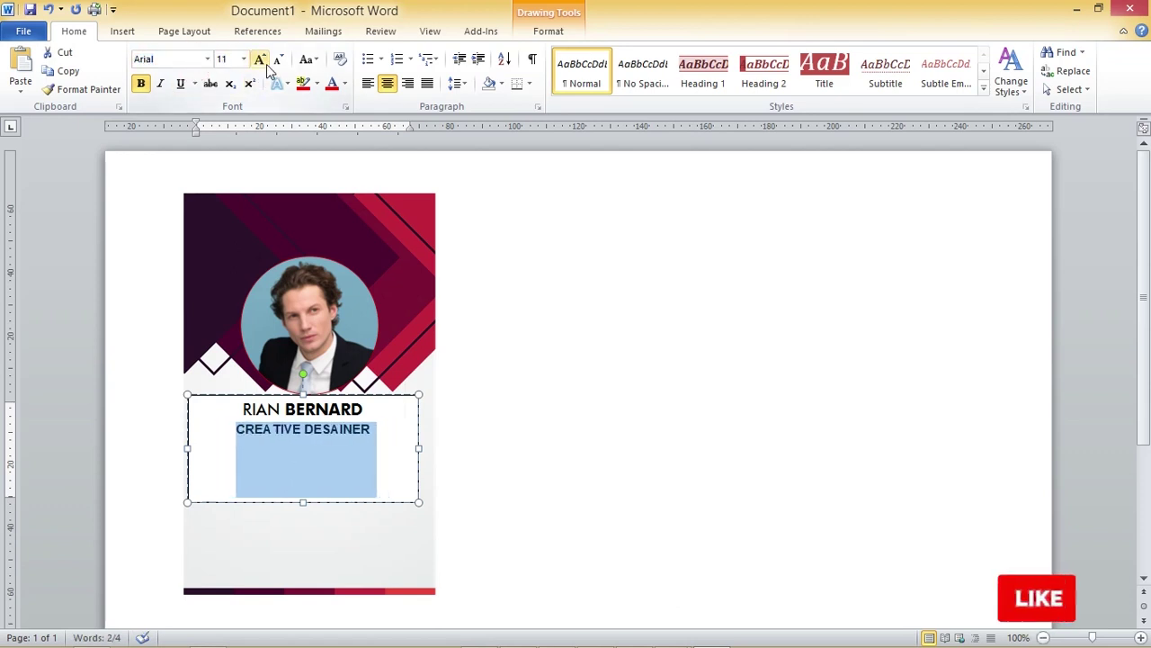
click(346, 84)
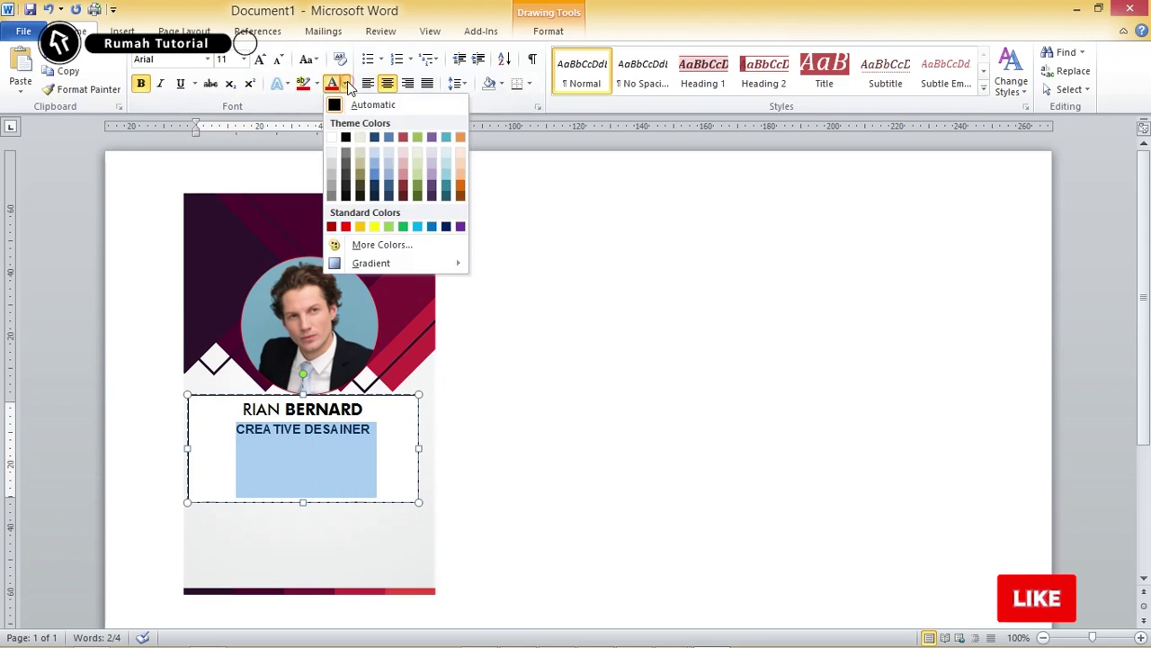
click(332, 227)
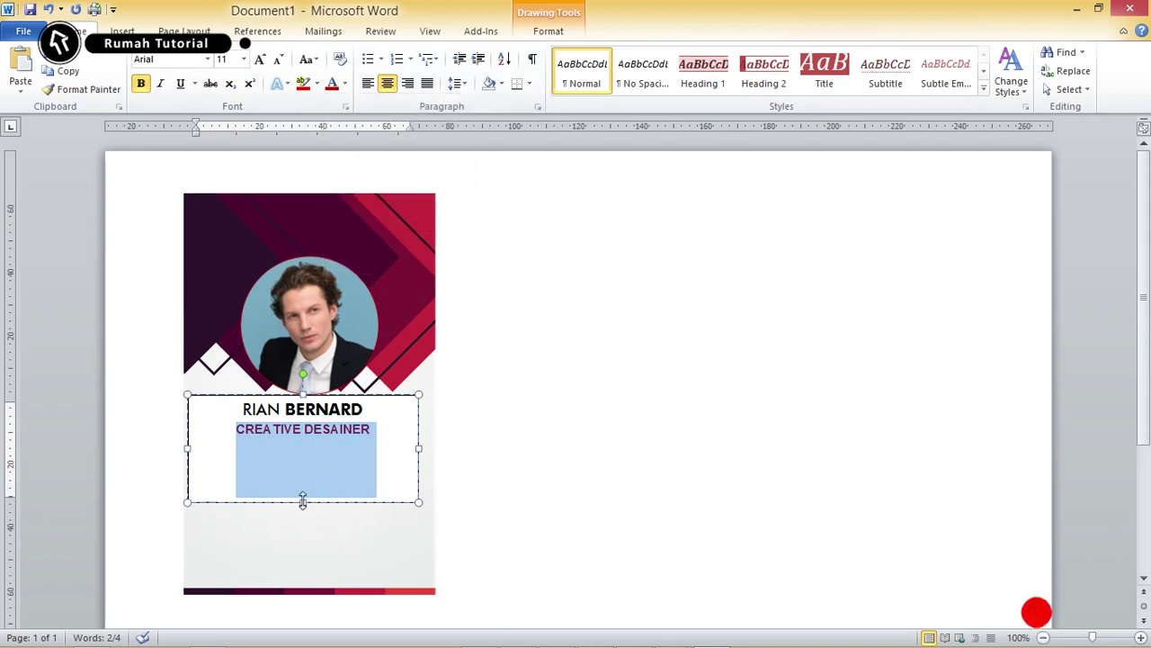
drag(302, 501, 304, 451)
- Remove the name box's fill and outline and nudge it slightly right
click(547, 30)
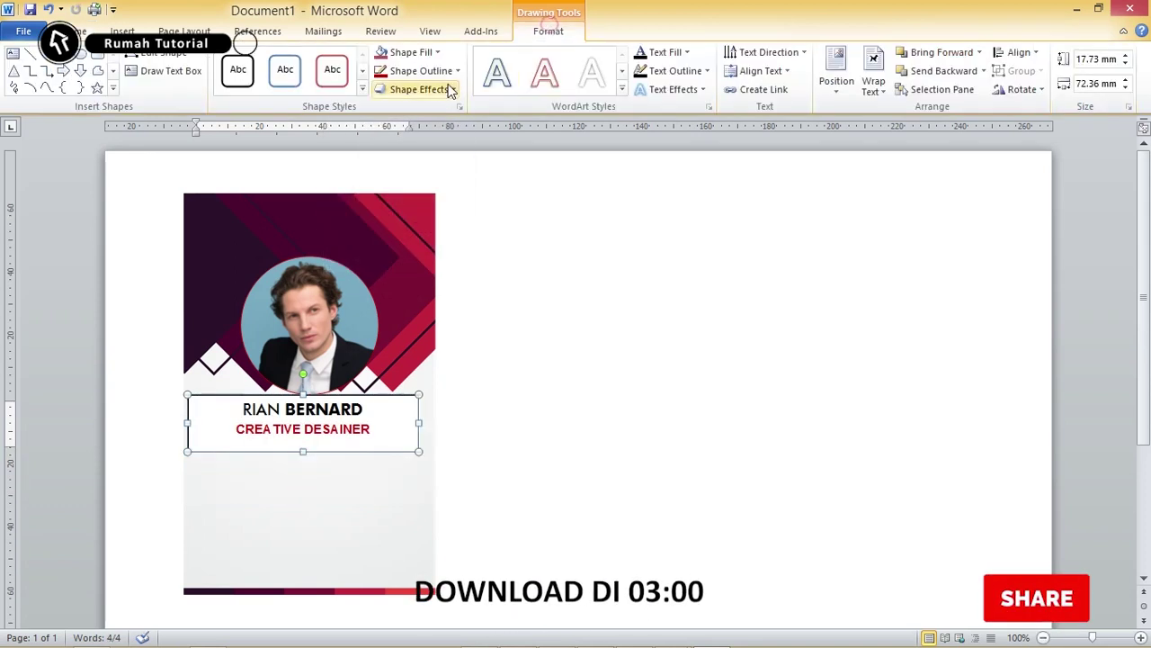
click(437, 53)
click(441, 193)
click(456, 70)
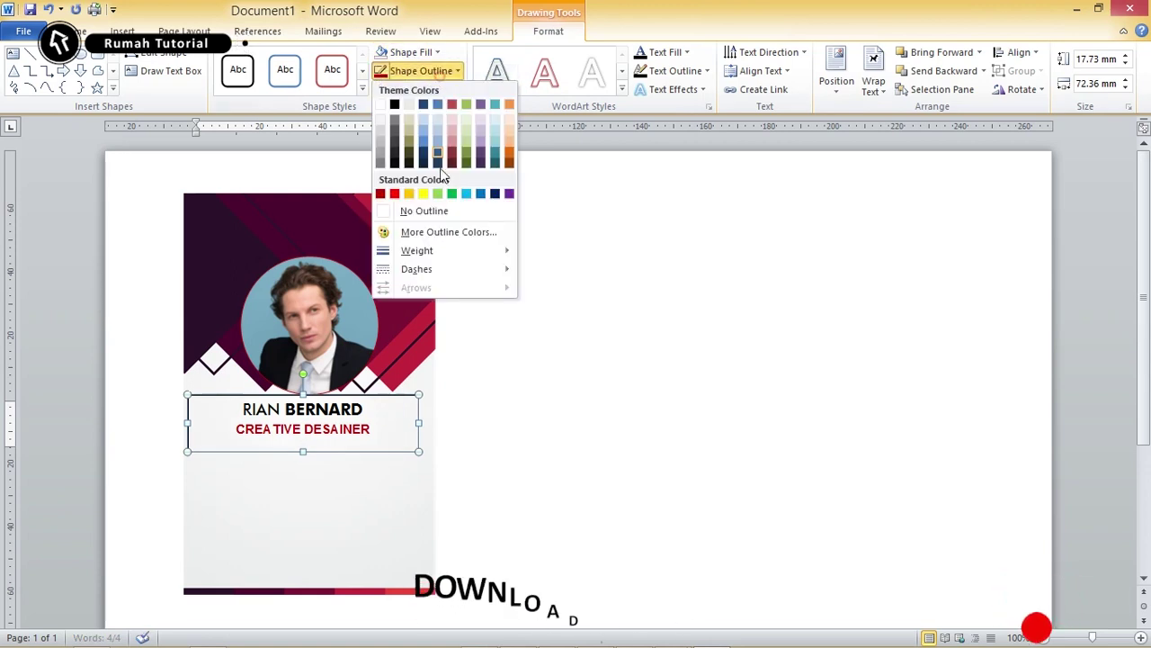
click(416, 211)
click(504, 315)
click(419, 396)
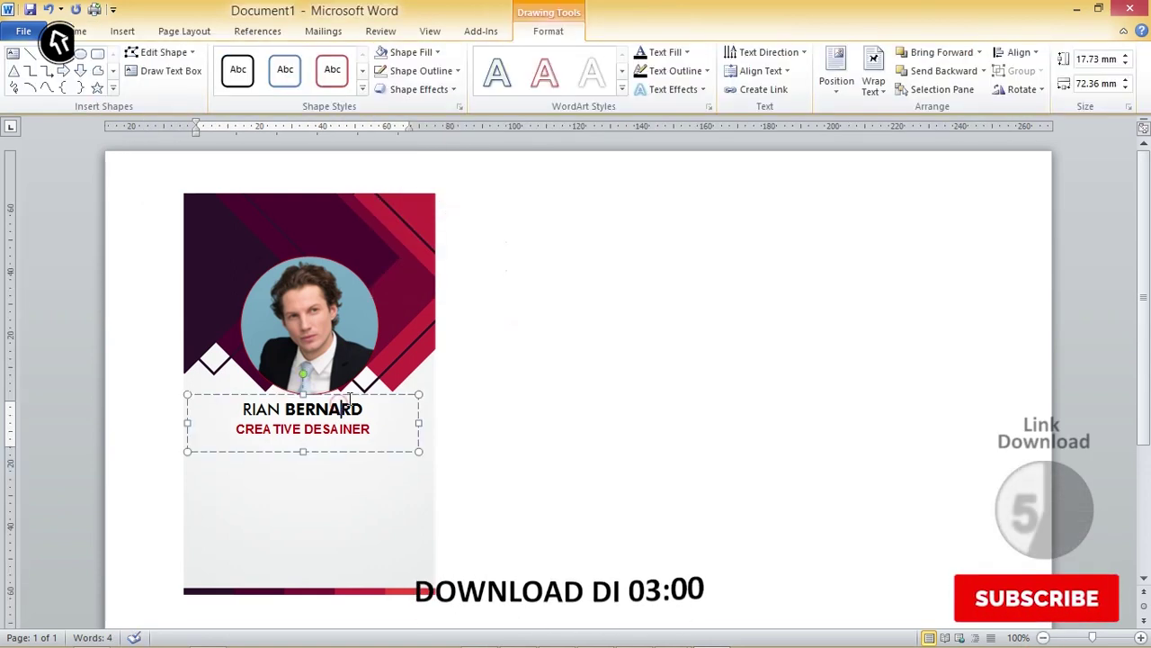
drag(426, 397, 431, 400)
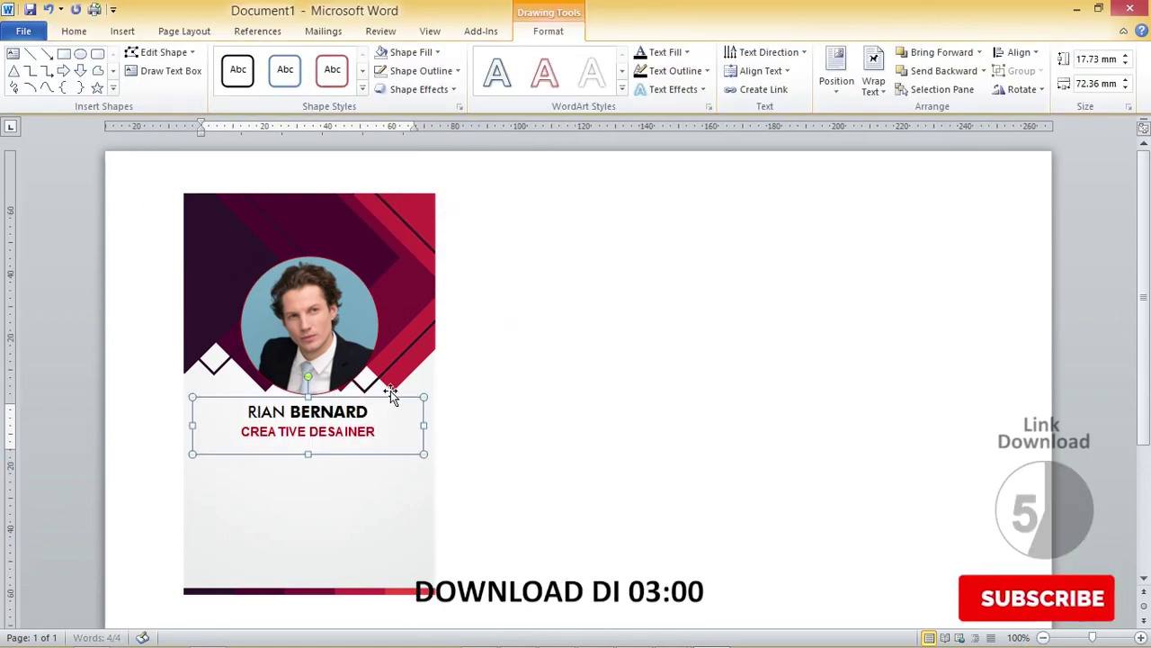
- Shrink the round photo, duplicate the name box below it, and switch to Notepad
click(373, 291)
drag(379, 258, 363, 272)
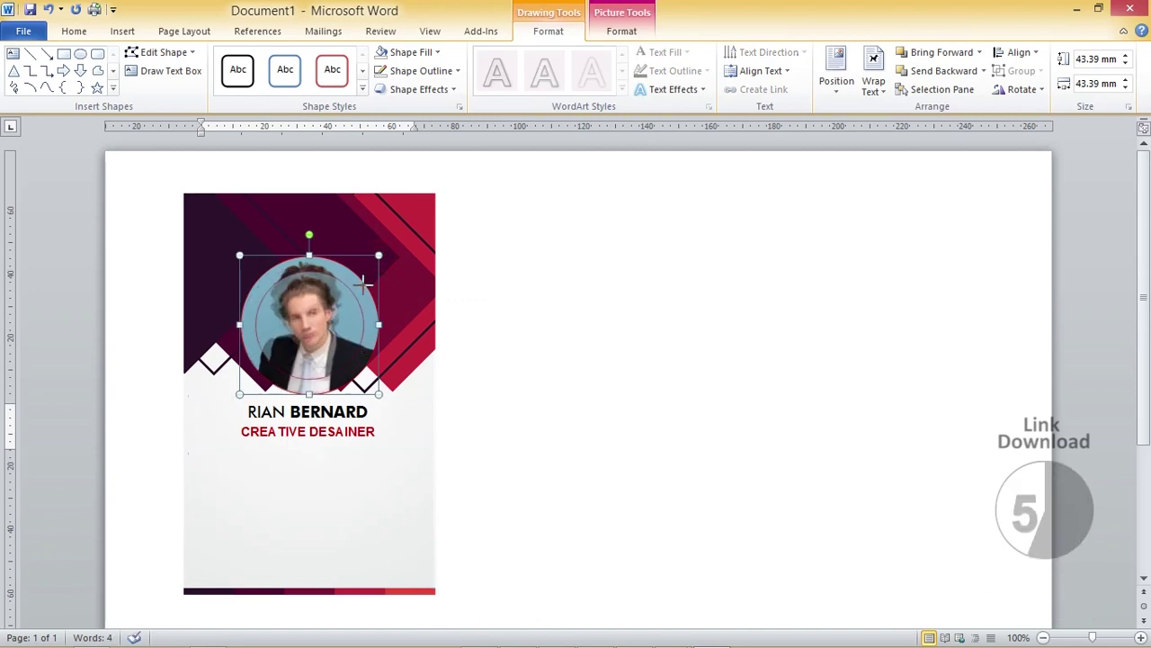
click(342, 405)
mouse_move(342, 405)
mouse_down()
mouse_move(342, 388)
mouse_move(329, 457)
mouse_up()
click(514, 365)
click(324, 395)
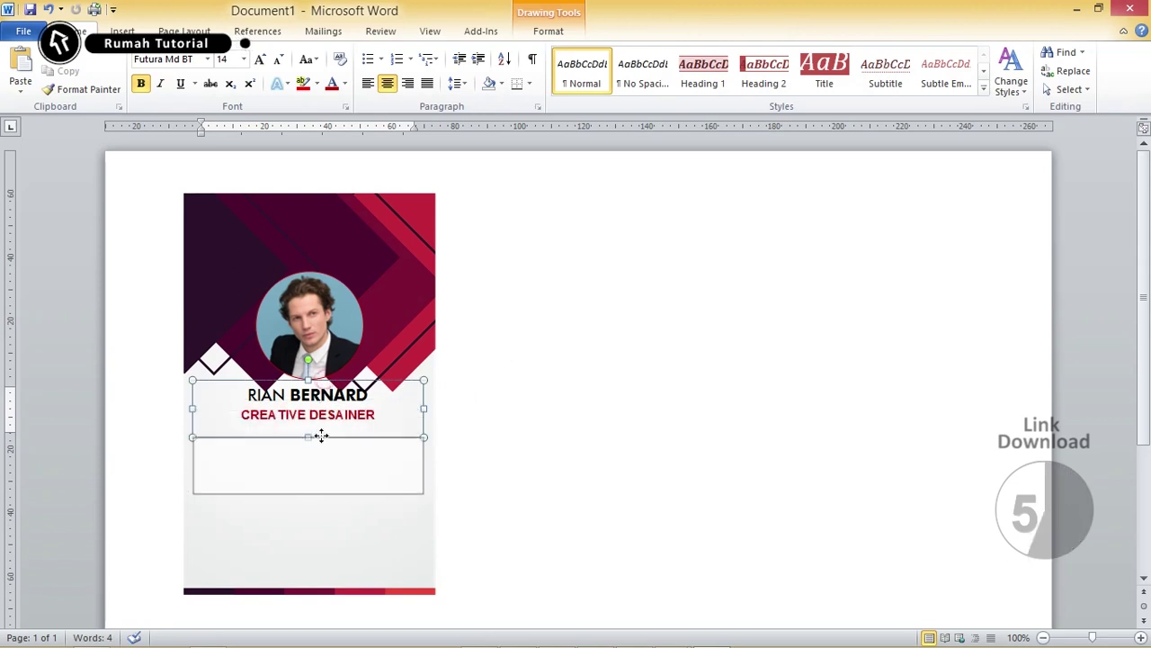
key(alt+Tab)
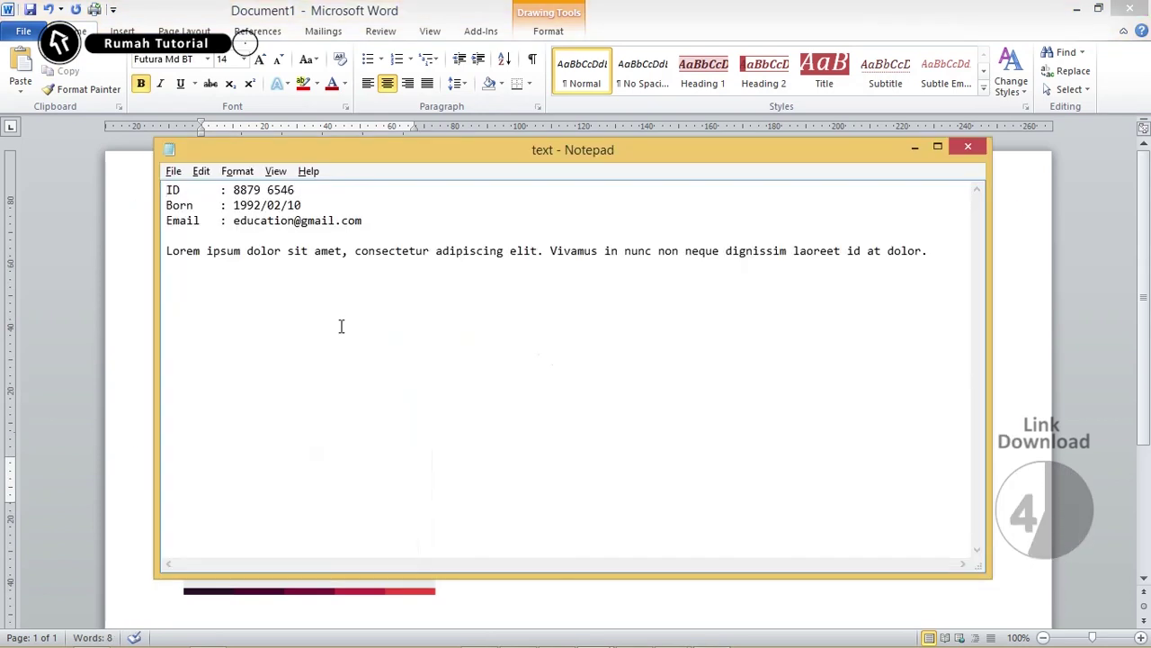
- Paste the ID, Born and Email lines from Notepad into the new box, left-aligned
drag(390, 232, 160, 186)
key(alt+Tab)
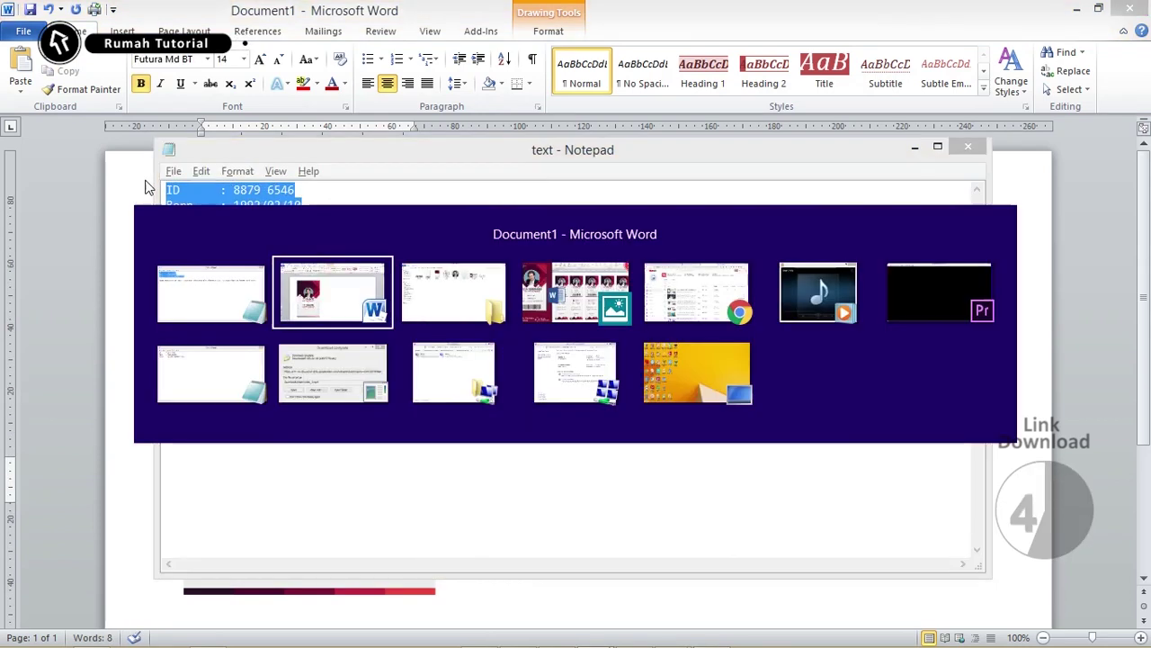
key(ctrl+a)
key(ctrl+v)
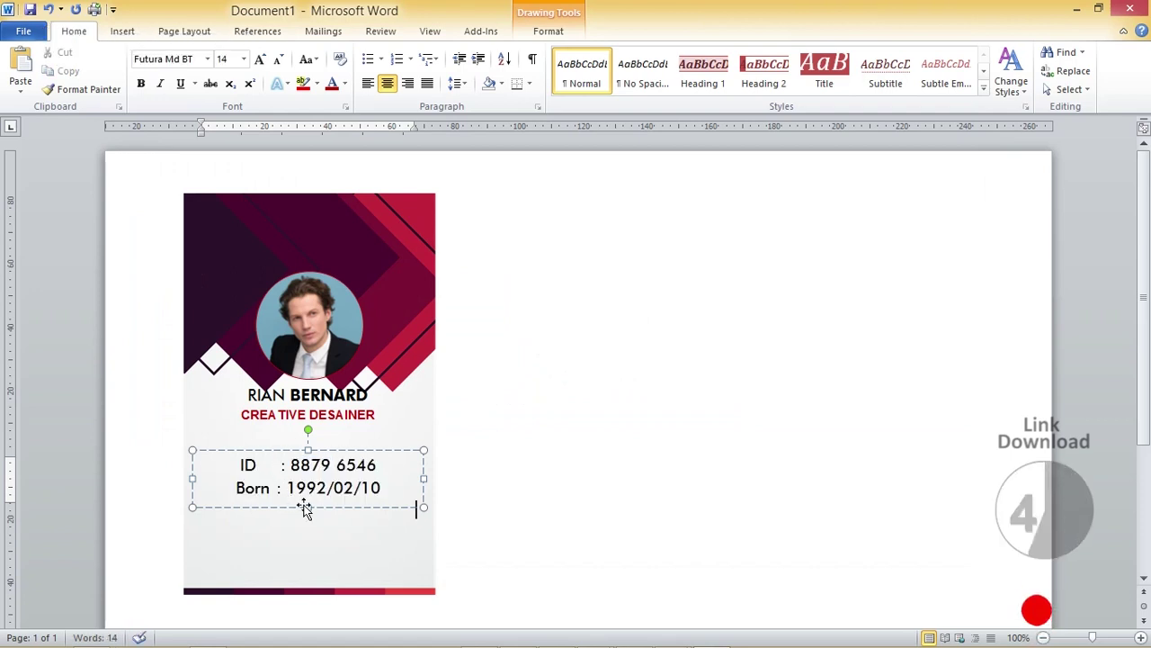
key(ctrl+v)
key(ctrl+a)
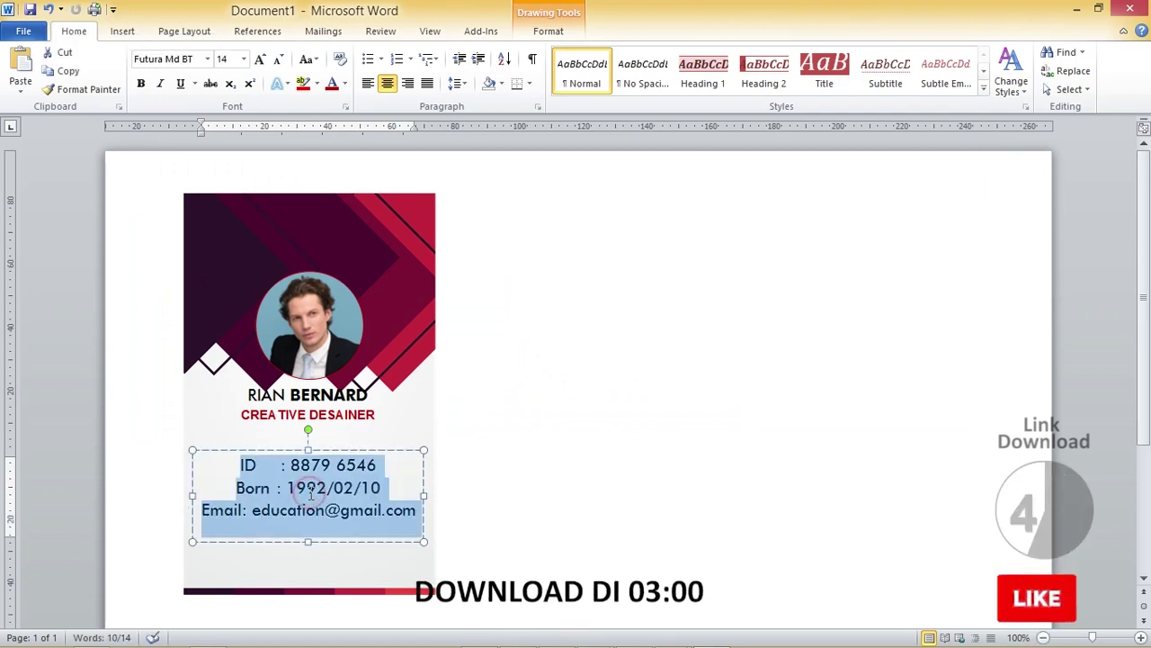
key(ctrl+l)
drag(351, 452, 362, 447)
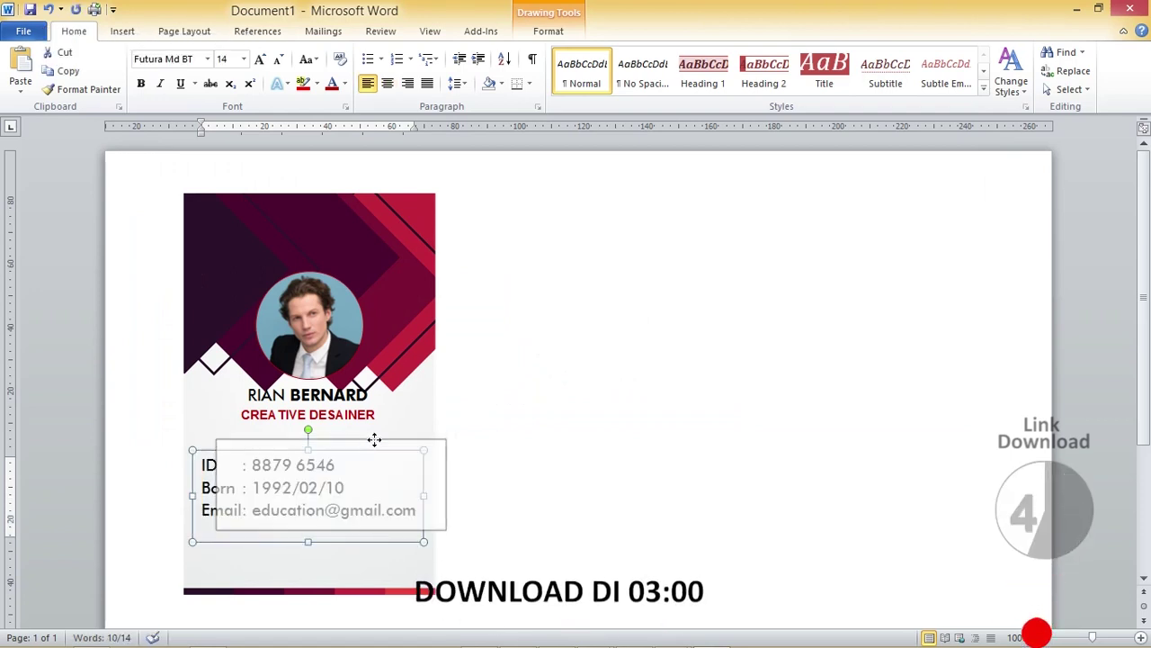
- Reduce the details to 11 pt and fit the box snugly beneath the job title
click(286, 509)
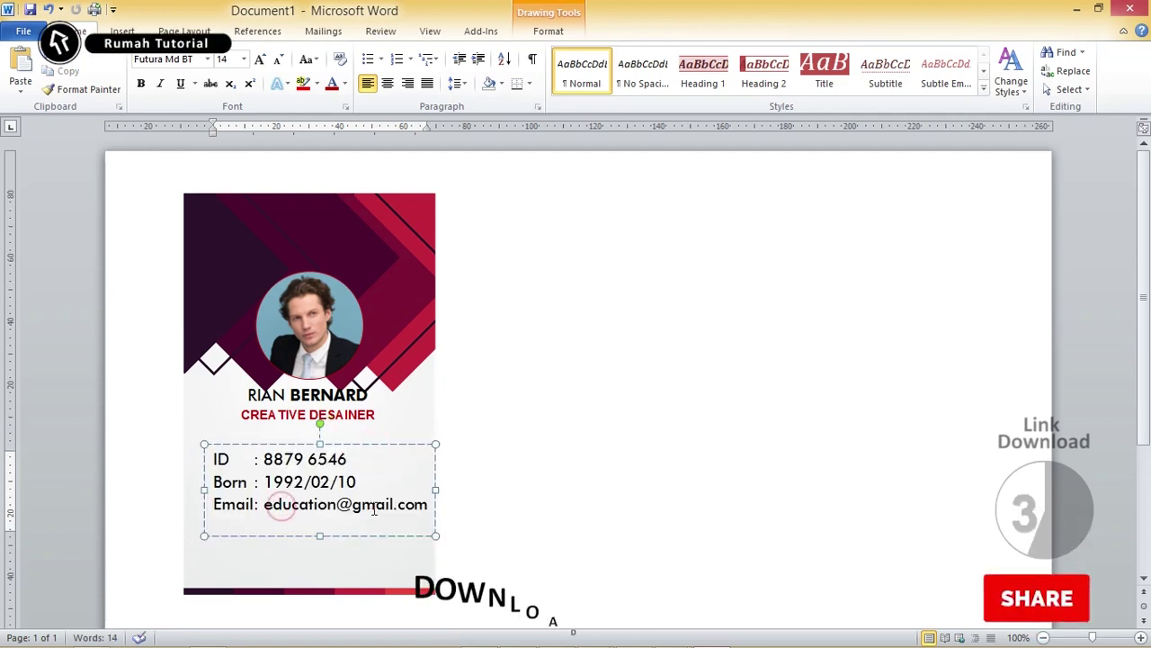
key(ctrl+a)
key(ctrl+bracketleft)
key(ctrl+bracketleft)
key(ctrl+bracketleft)
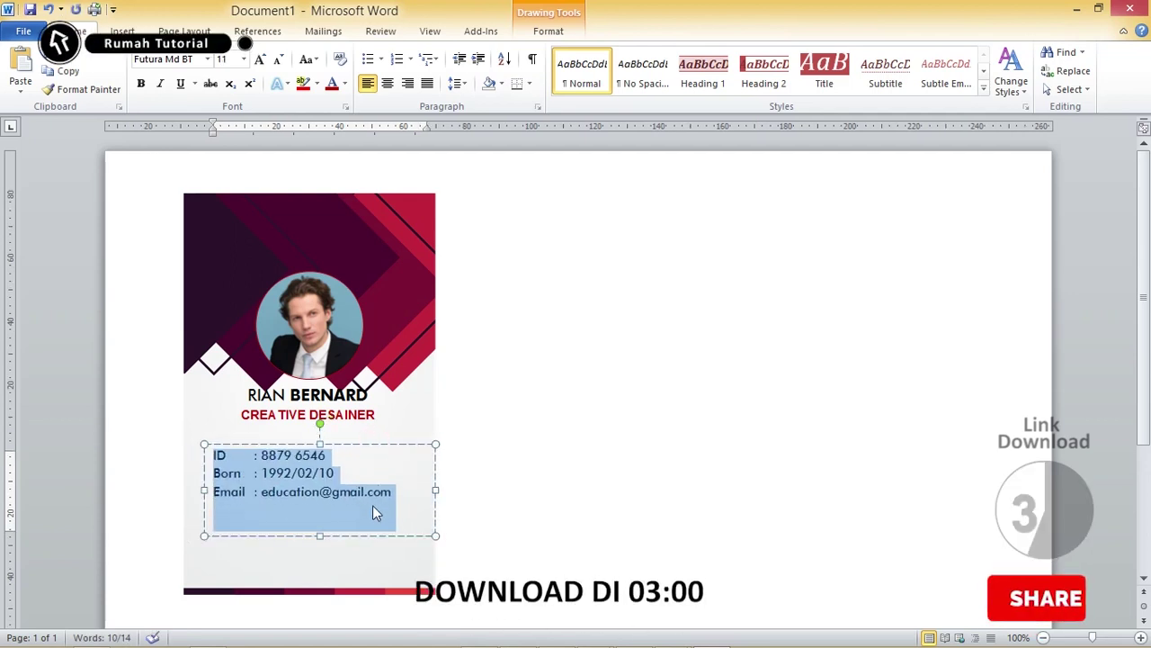
drag(381, 442, 392, 450)
drag(447, 542, 426, 515)
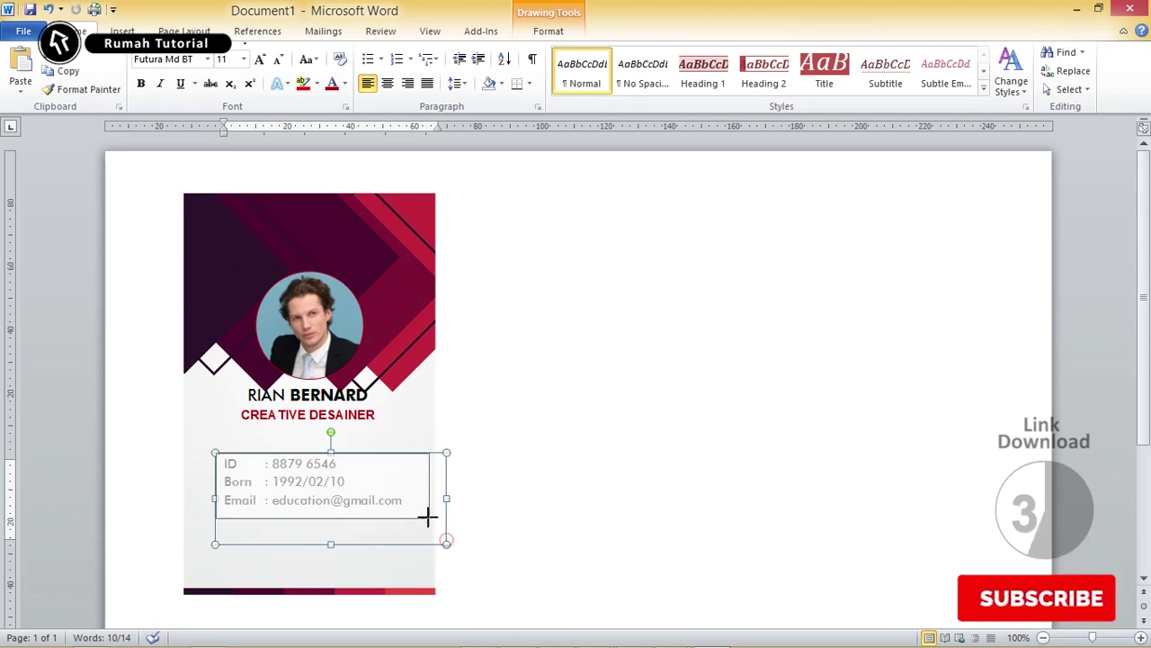
drag(373, 465, 373, 457)
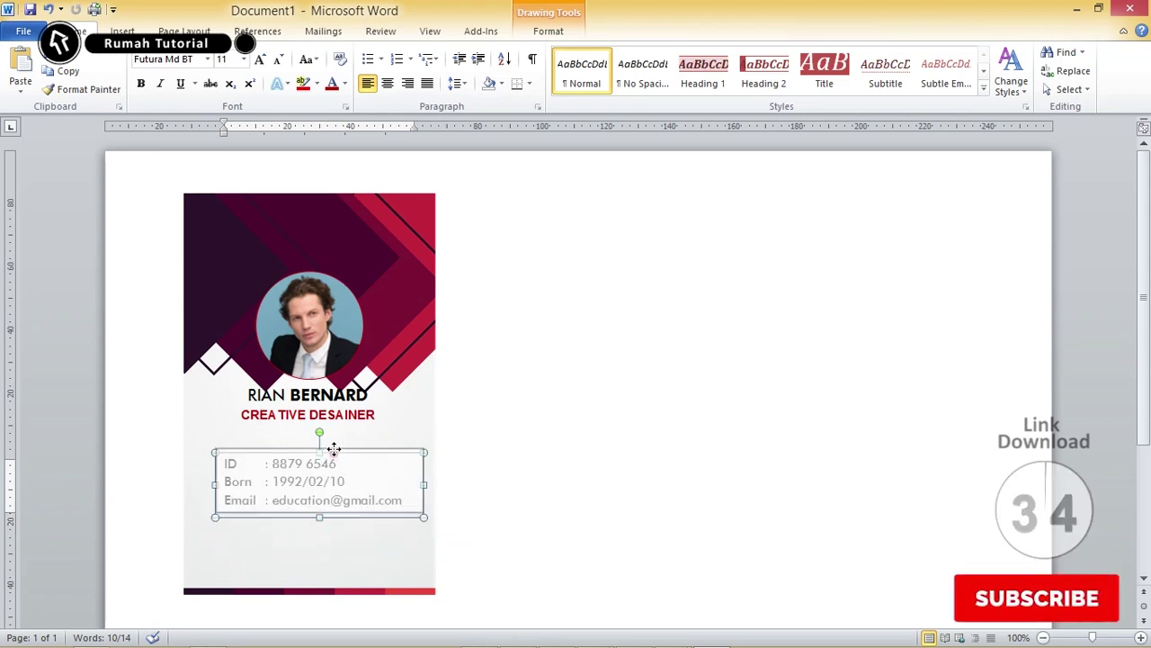
click(563, 373)
click(122, 30)
click(247, 81)
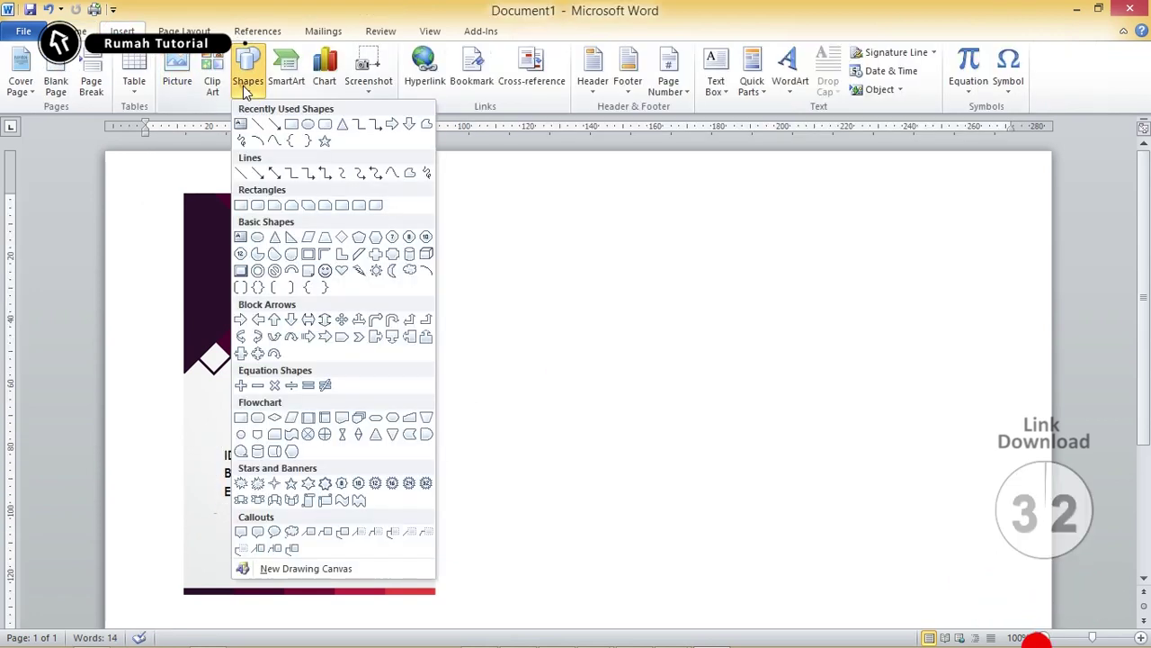
- Draw a rectangle and fill it with the barcode image
click(291, 127)
drag(488, 314, 657, 373)
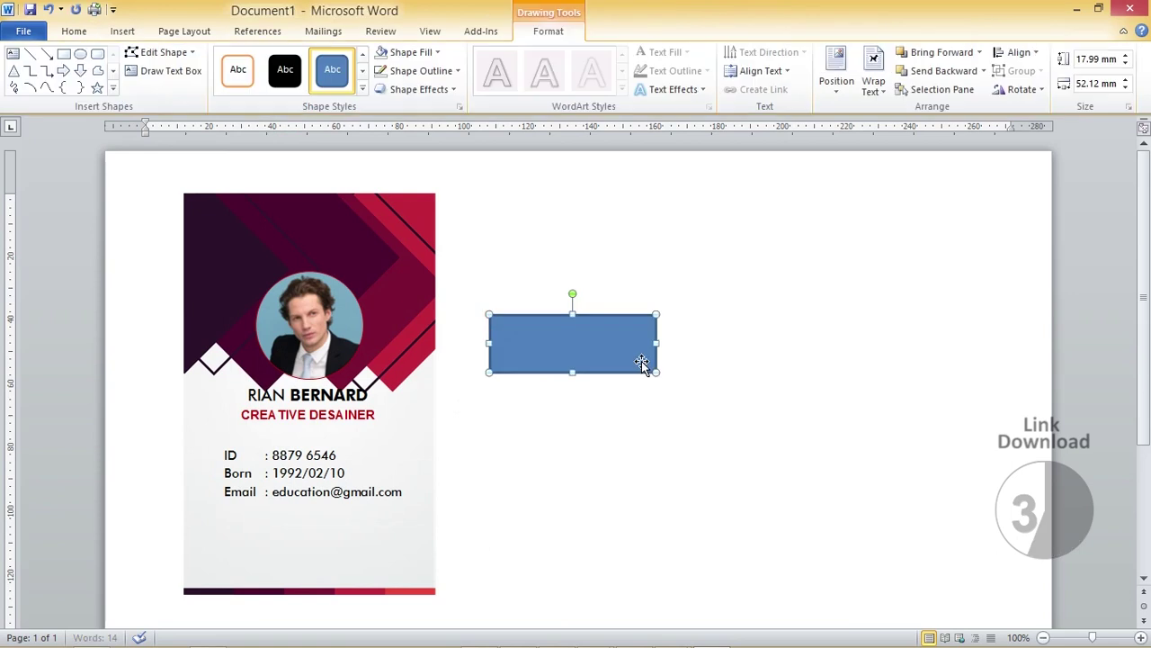
click(440, 54)
click(437, 231)
click(287, 182)
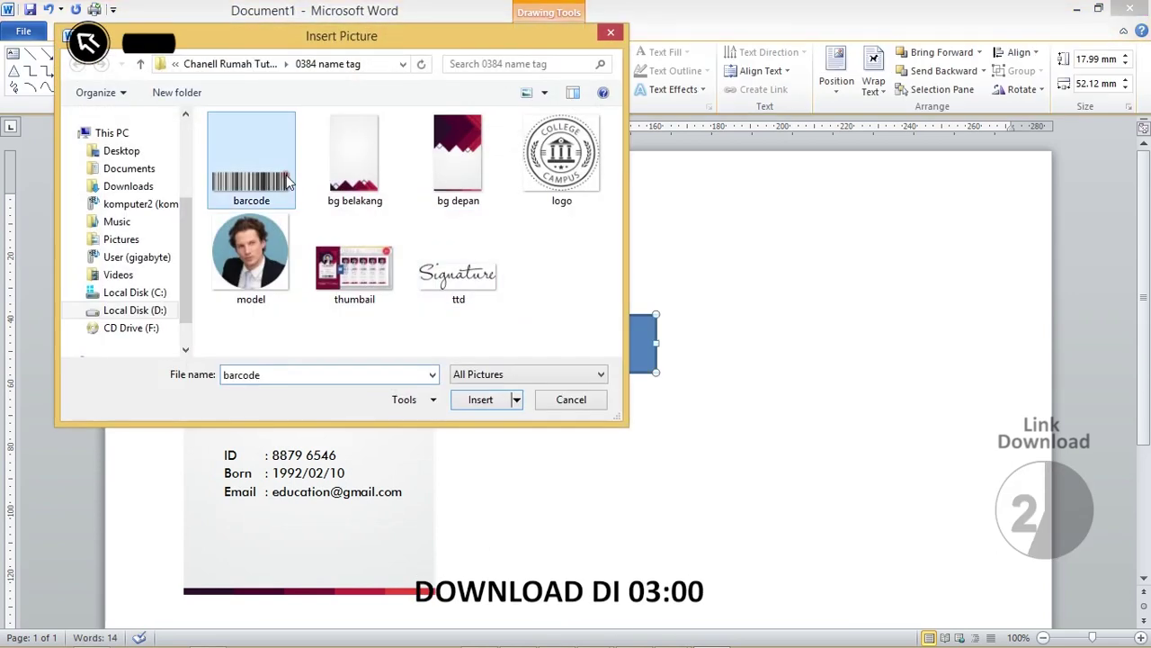
double_click(287, 183)
- Resize the barcode to about 64.82 × 11.91 mm, remove its outline, and place it at the card bottom
drag(657, 342, 697, 342)
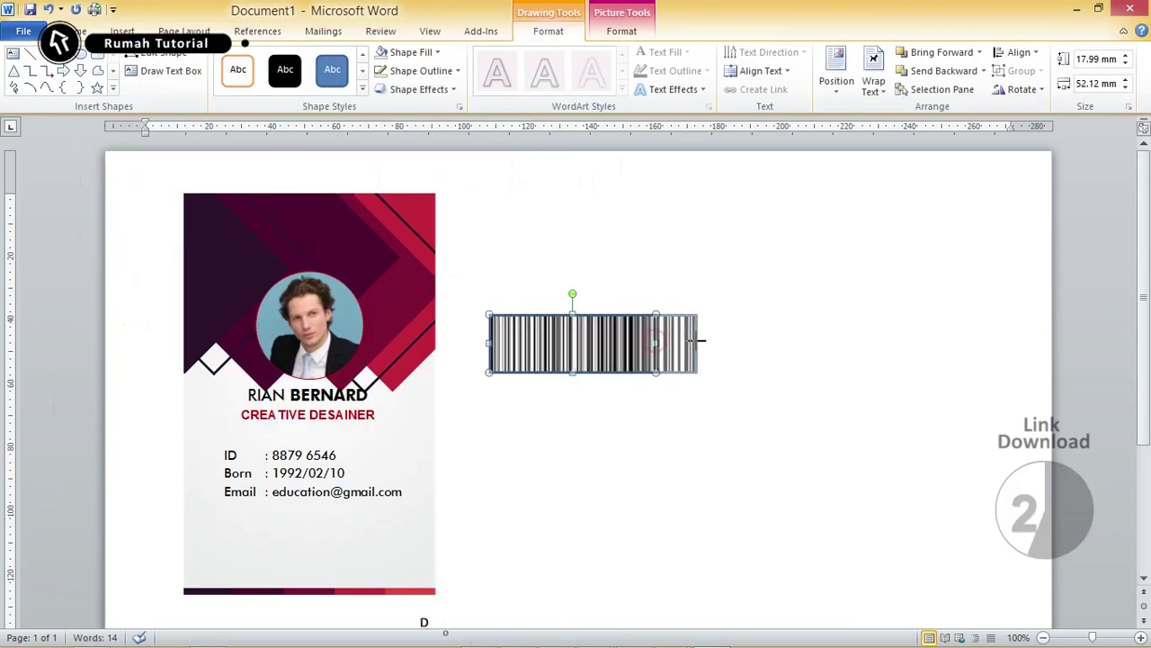
mouse_move(593, 370)
mouse_down()
mouse_move(593, 352)
mouse_move(309, 545)
mouse_up()
click(421, 70)
click(429, 211)
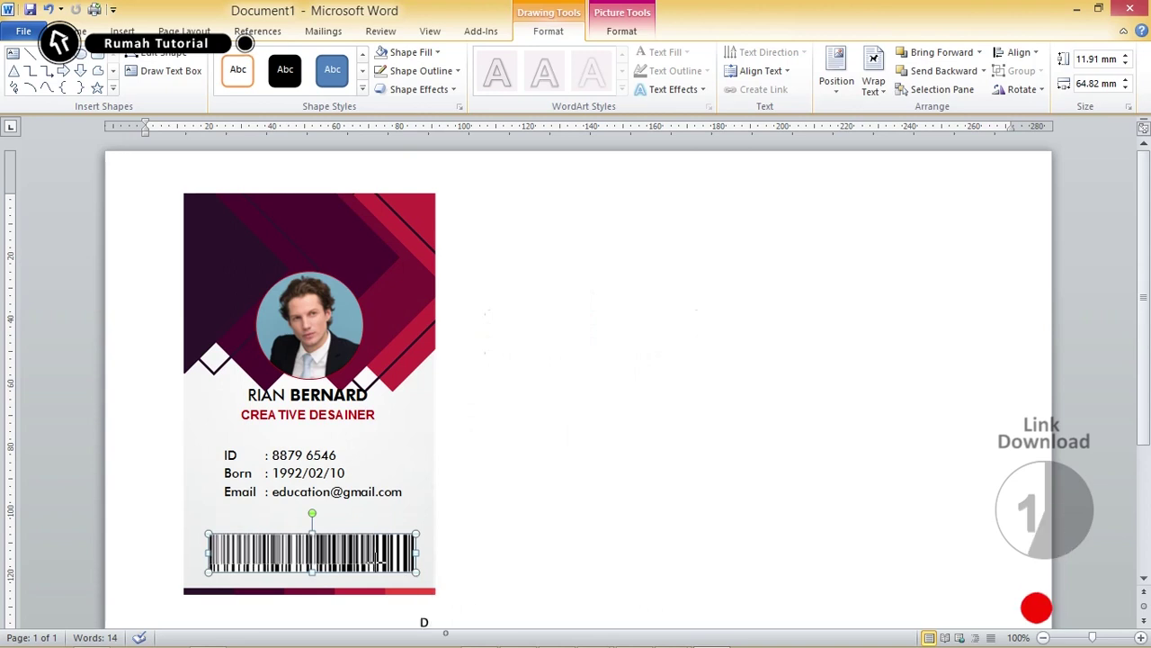
drag(416, 572, 373, 567)
- Make the details bold and larger, and widen their box so the email fits on one line
click(331, 489)
key(ctrl+a)
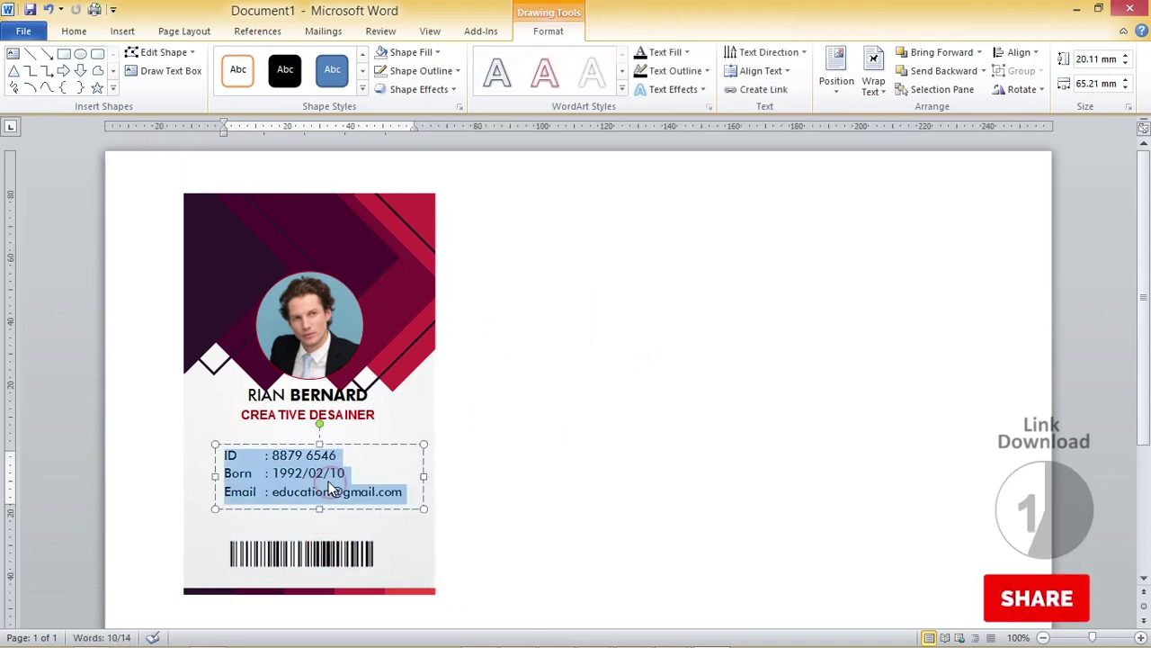
key(ctrl+b)
key(ctrl+bracketright)
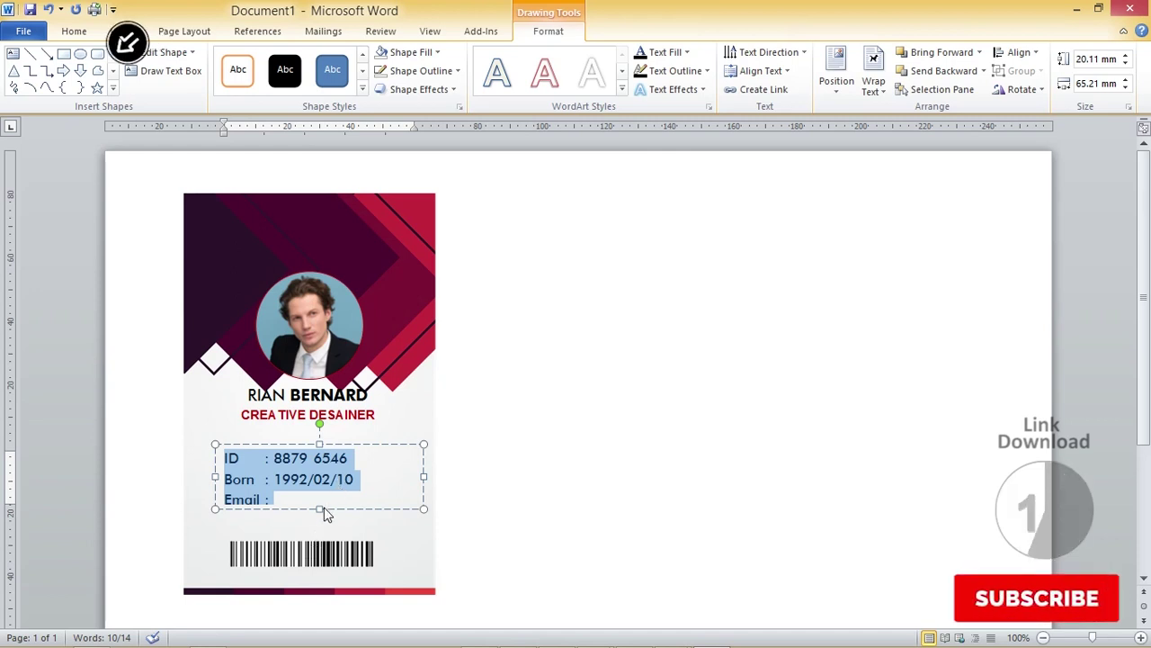
drag(319, 510, 321, 533)
drag(217, 488, 192, 488)
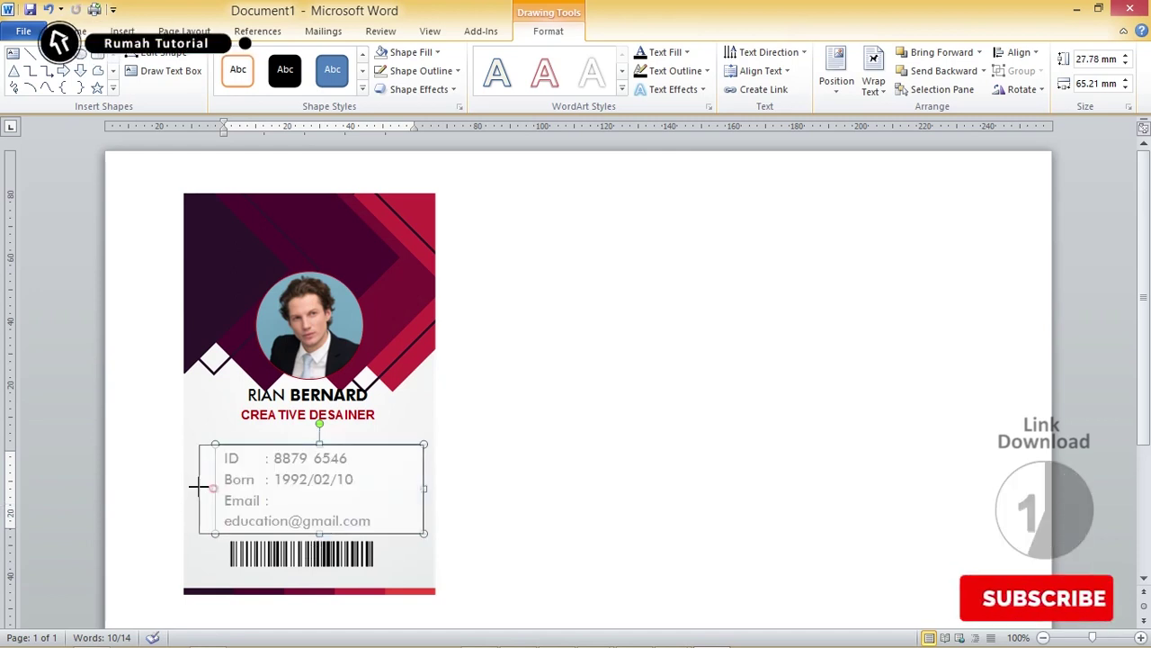
drag(331, 447, 359, 448)
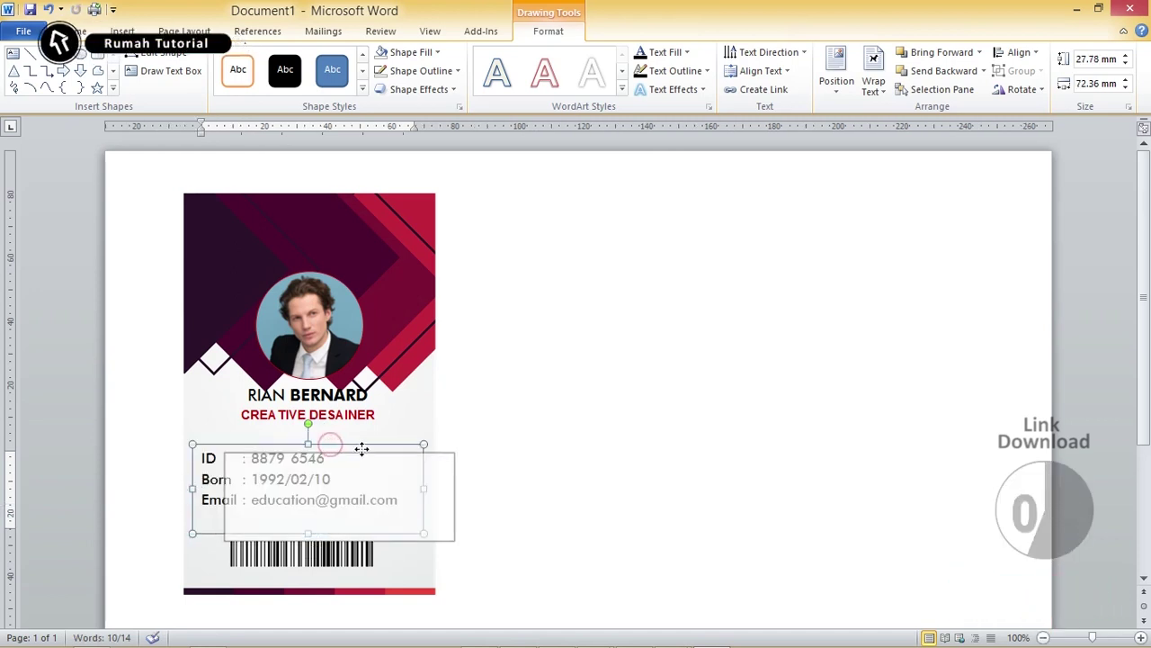
- Move the name and title box down slightly and enlarge the portrait photo
click(503, 373)
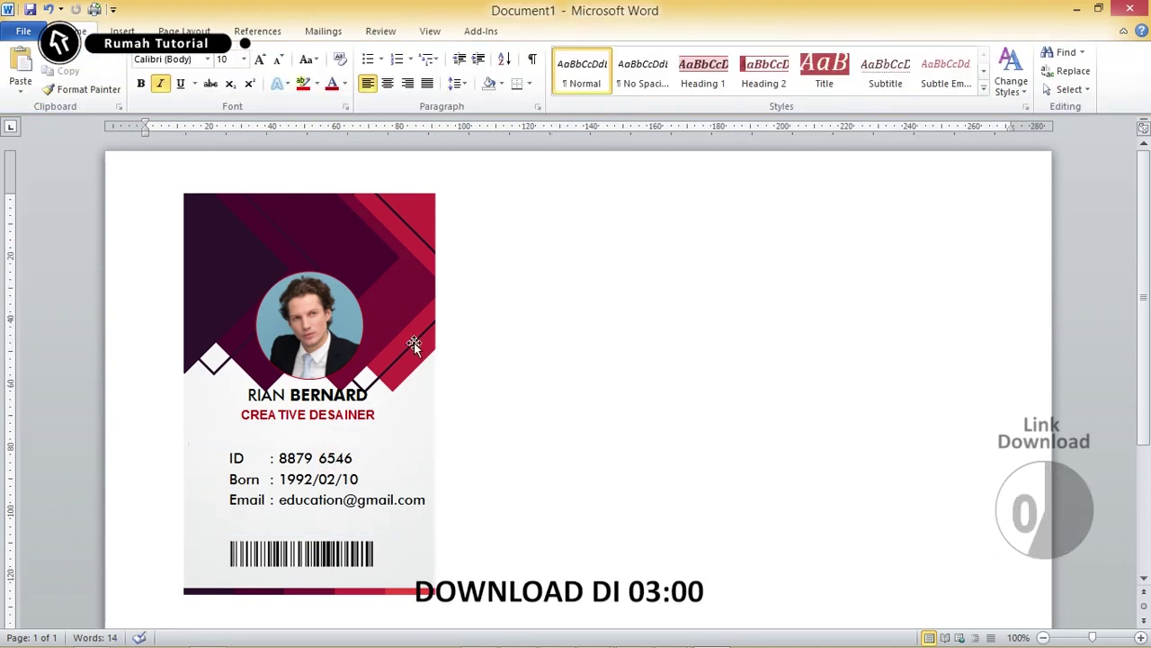
click(308, 396)
drag(308, 396, 307, 409)
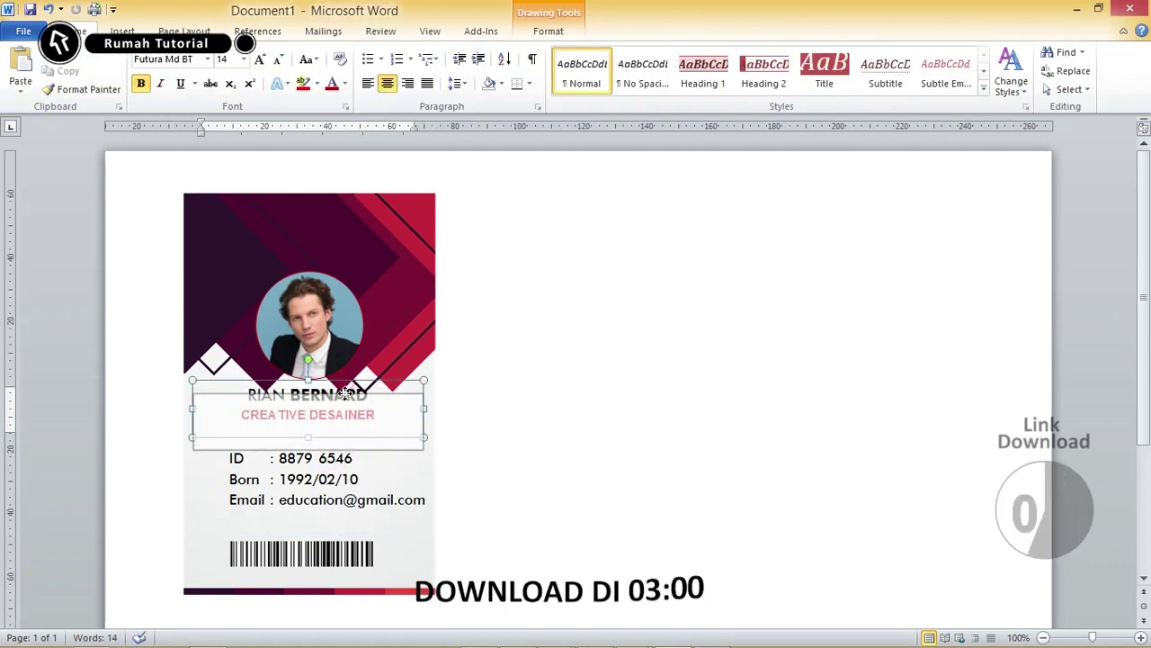
click(349, 316)
drag(363, 270, 380, 264)
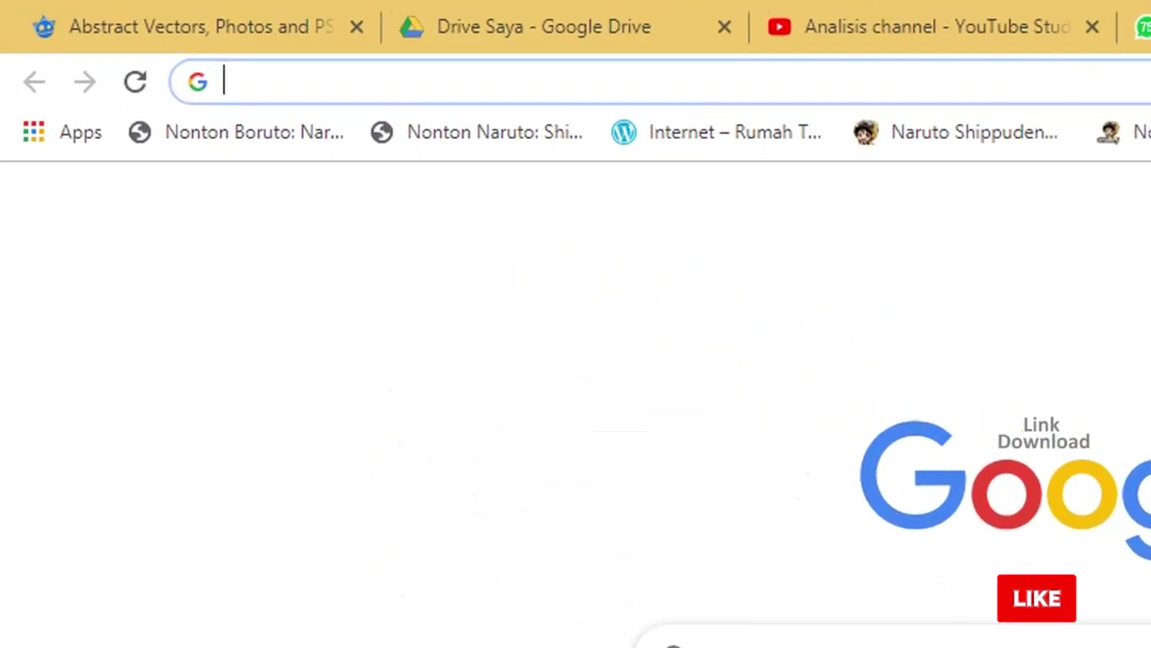
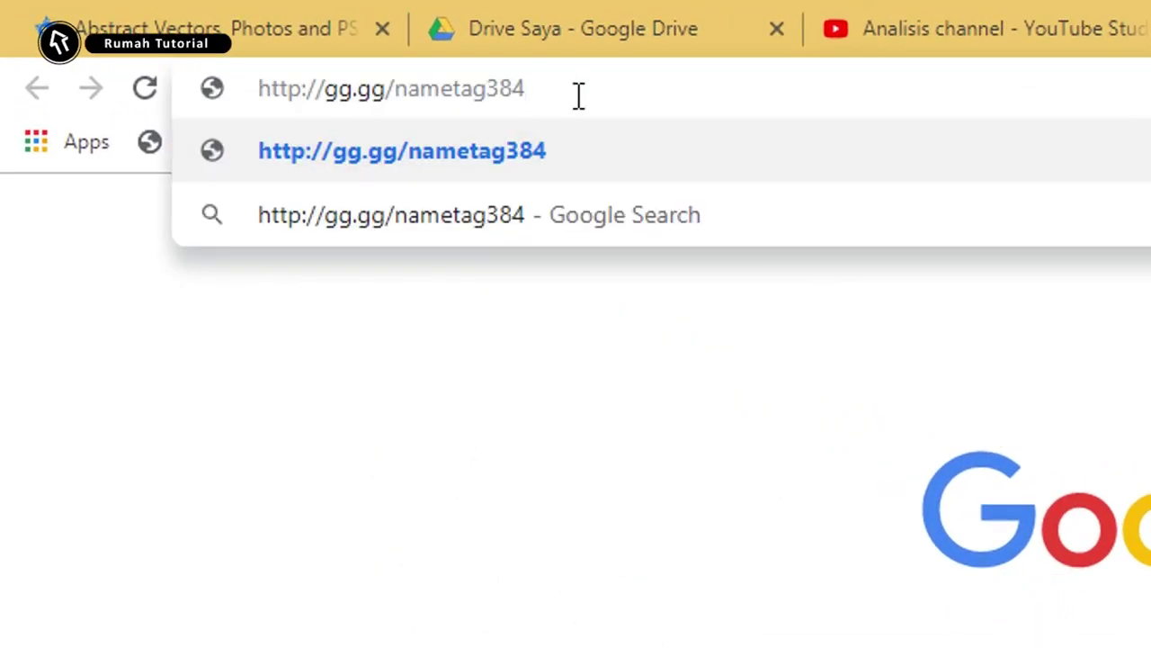
click(572, 87)
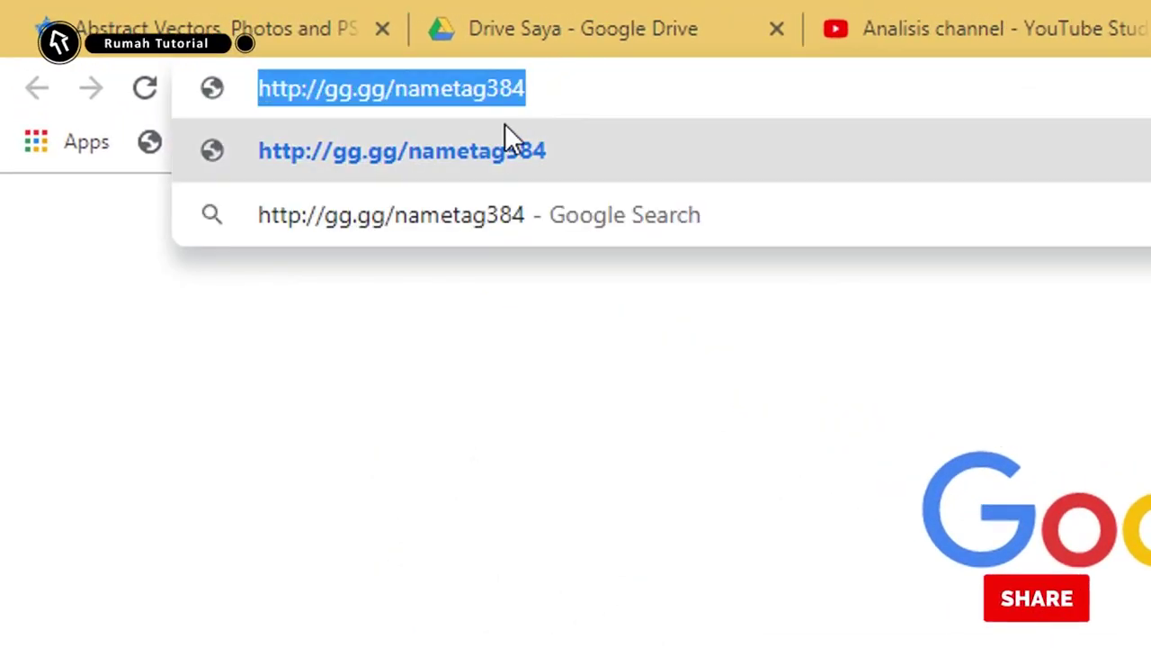
click(565, 74)
key(Return)
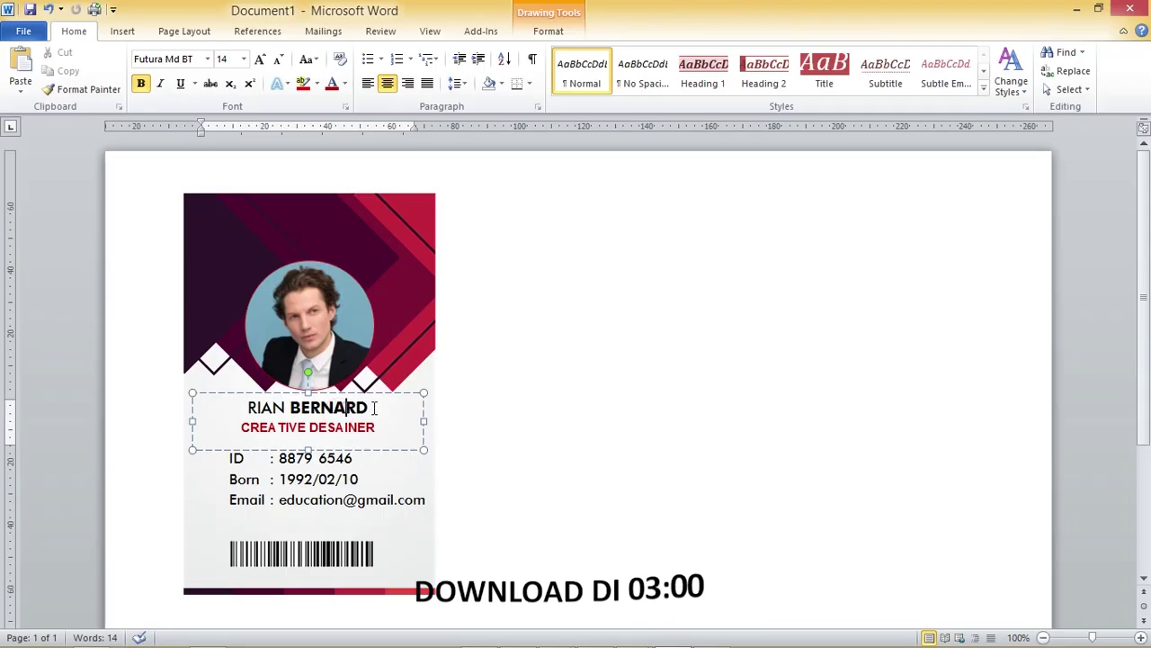
drag(387, 411, 288, 395)
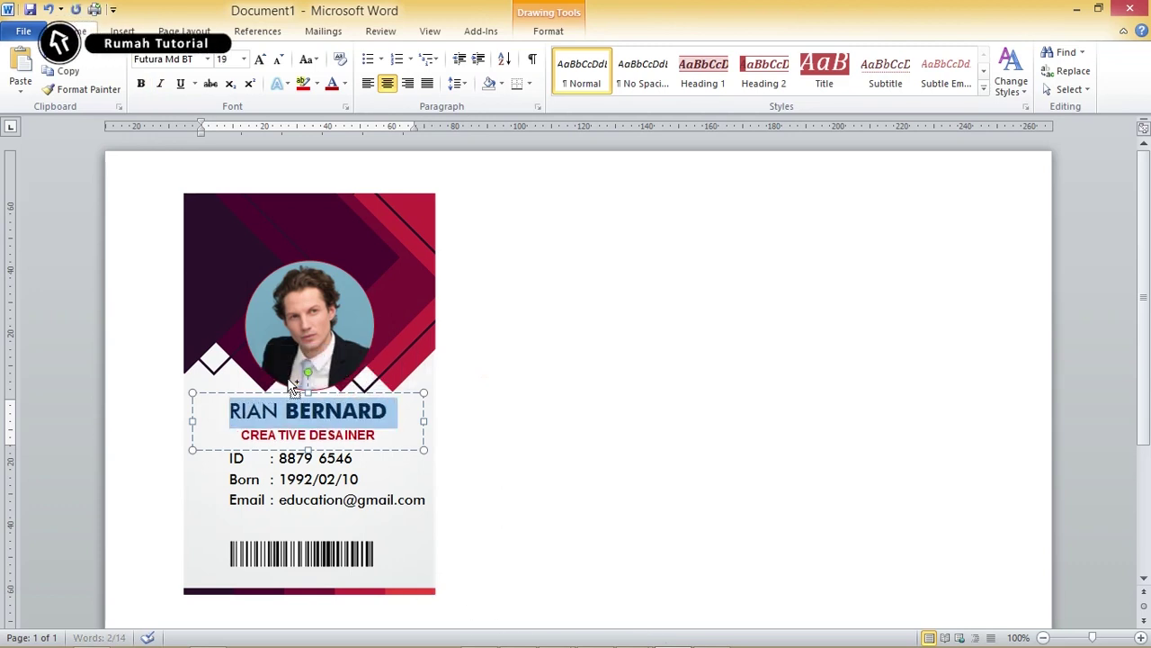
click(503, 391)
drag(326, 409, 326, 406)
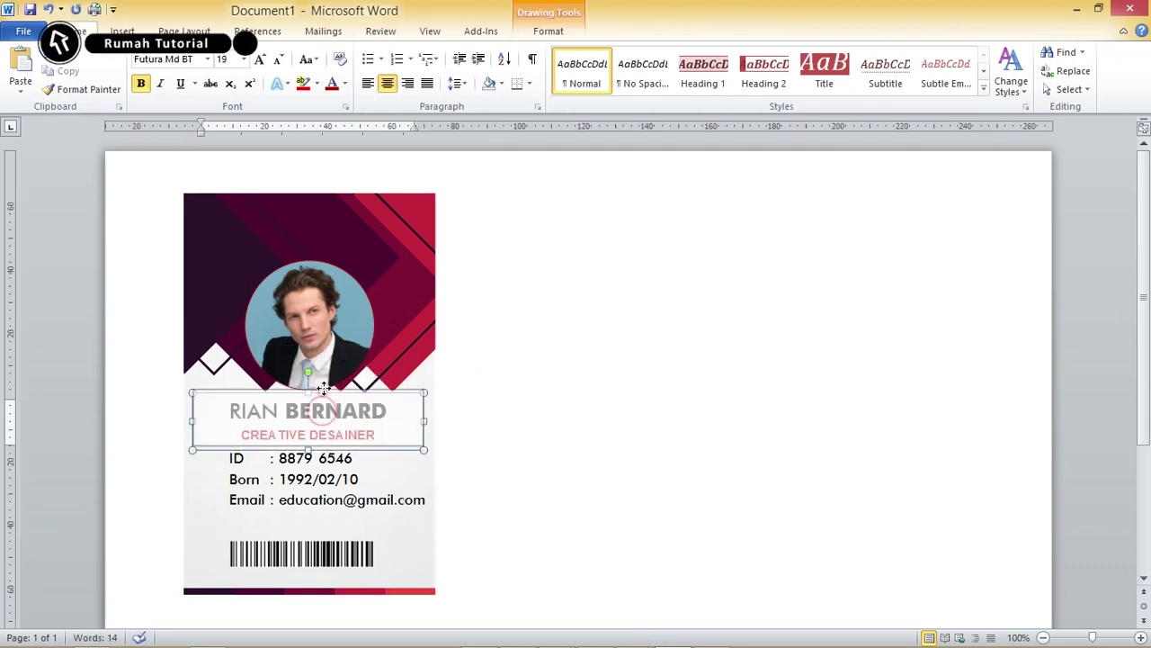
key(ctrl+a)
click(457, 83)
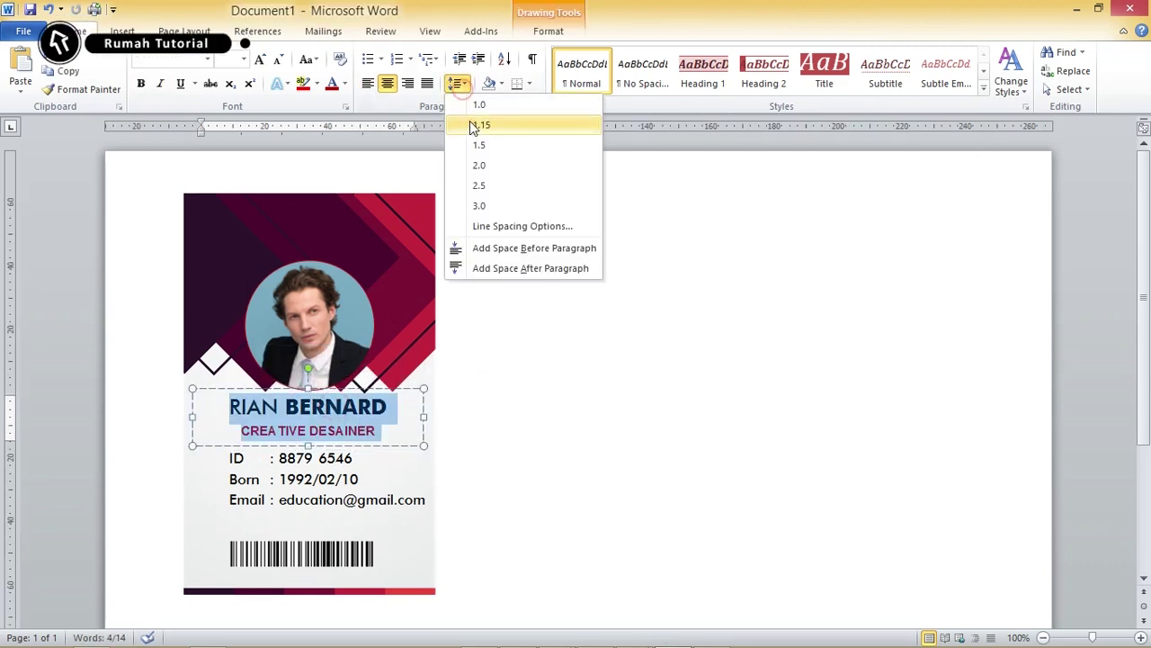
click(476, 120)
click(494, 343)
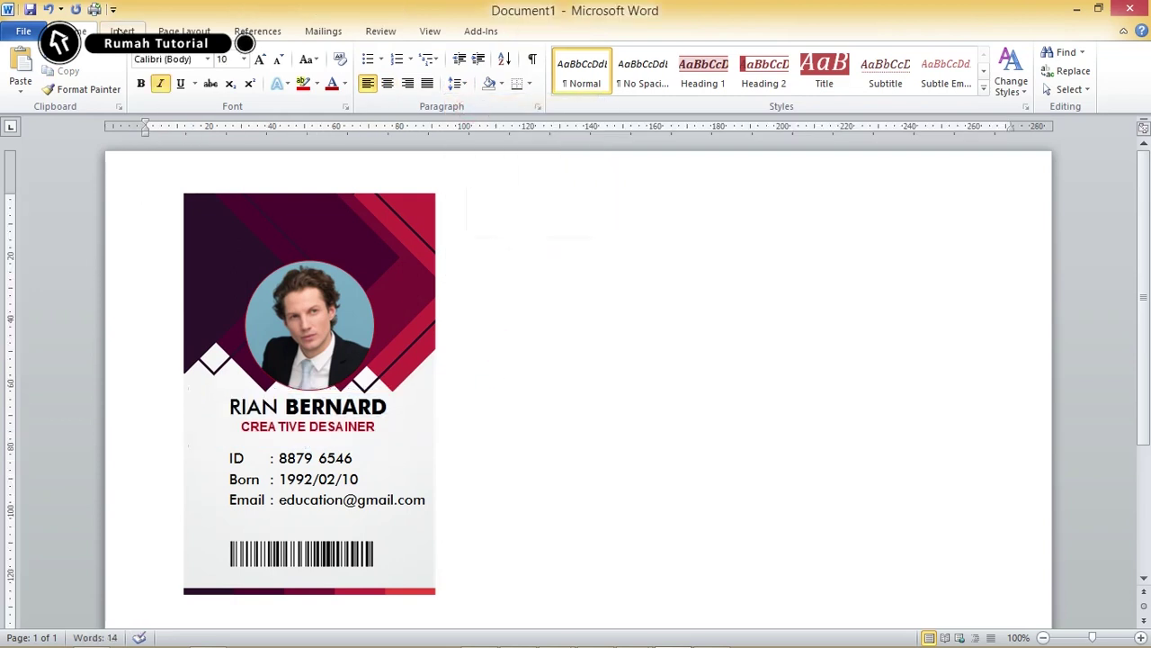
- Pick the Rectangle tool from Insert > Shapes
click(121, 32)
click(247, 72)
click(290, 123)
- Draw a rectangle beside the card, fill it with the logo picture and remove its outline
drag(497, 241, 656, 346)
click(384, 54)
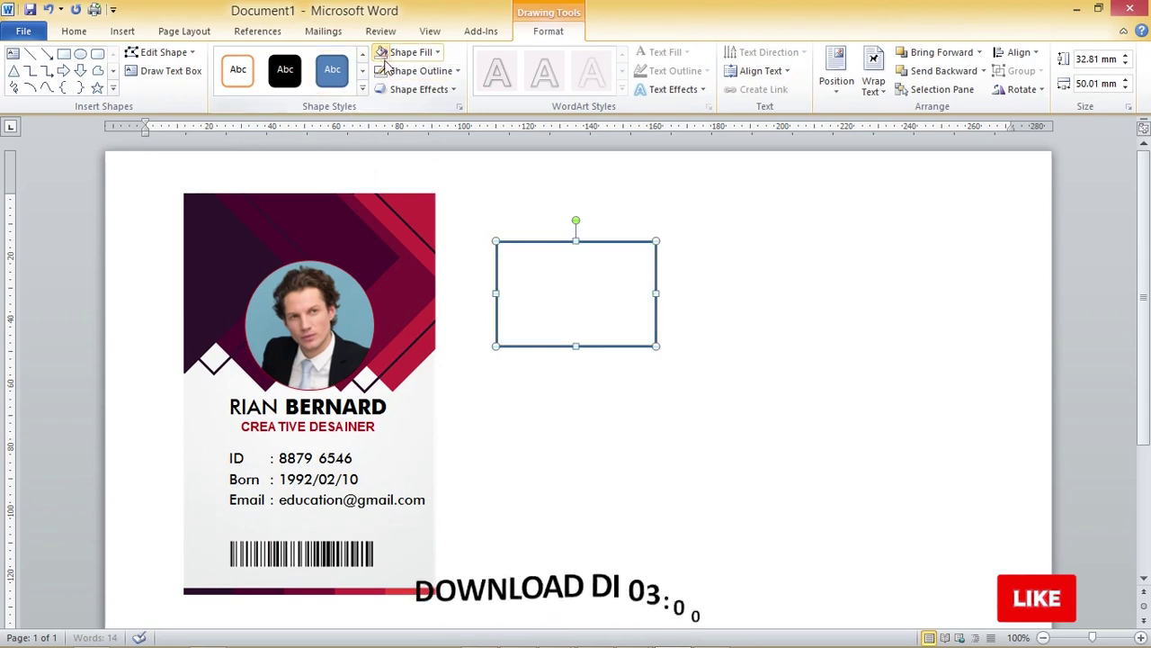
click(400, 70)
click(396, 36)
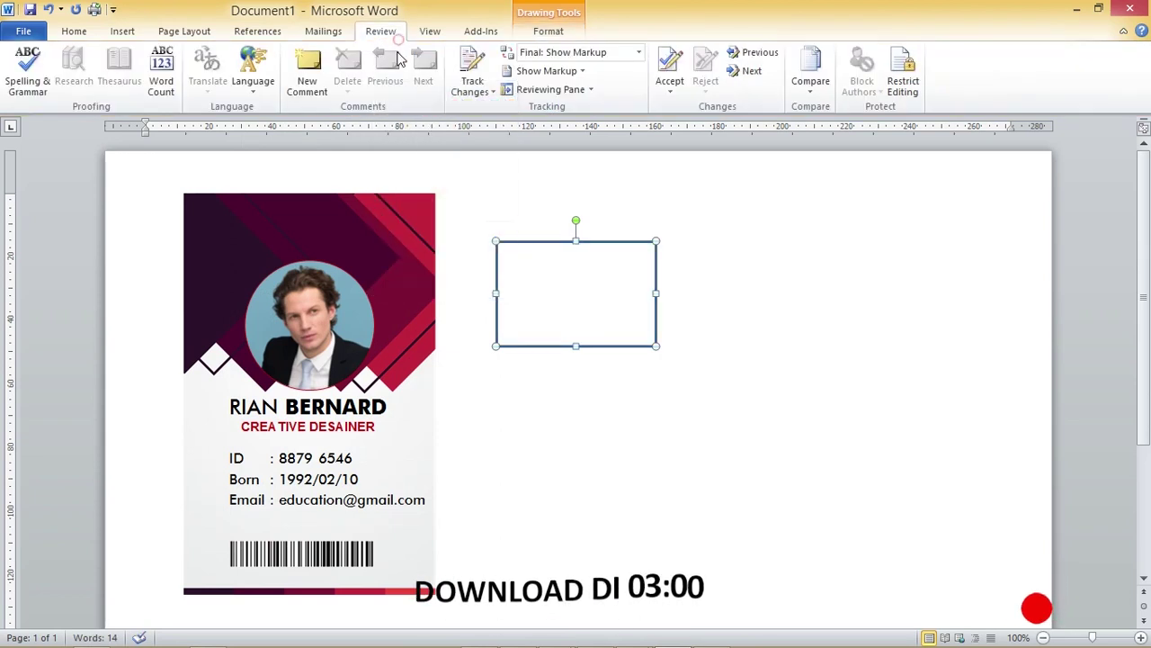
click(548, 30)
click(409, 52)
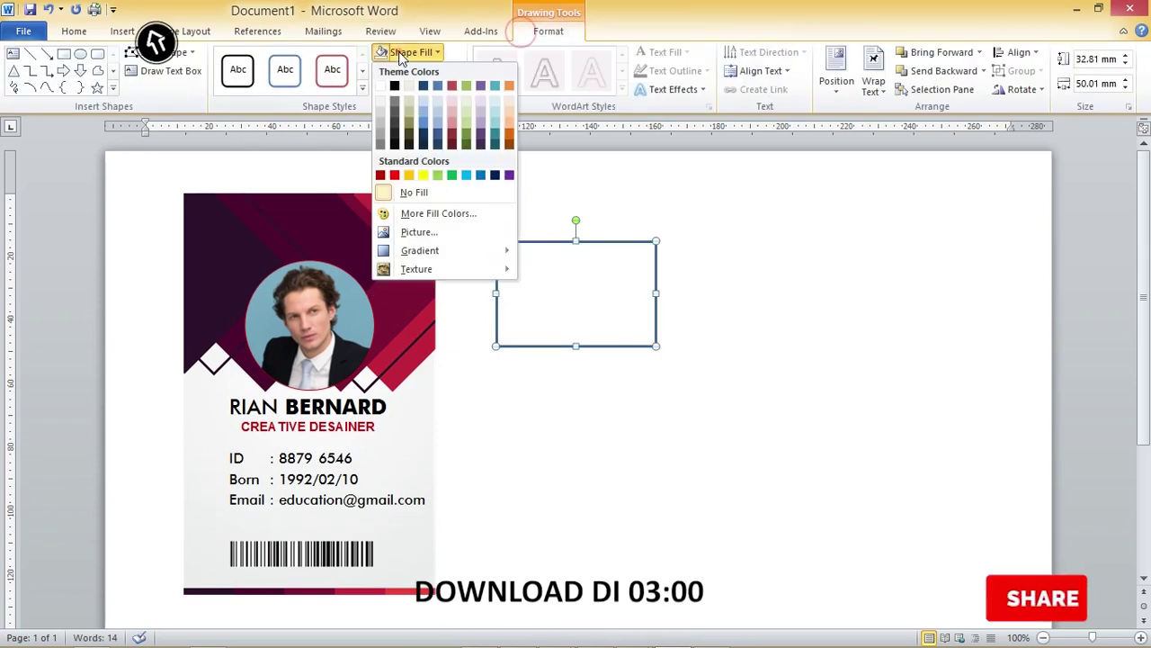
click(439, 232)
double_click(561, 154)
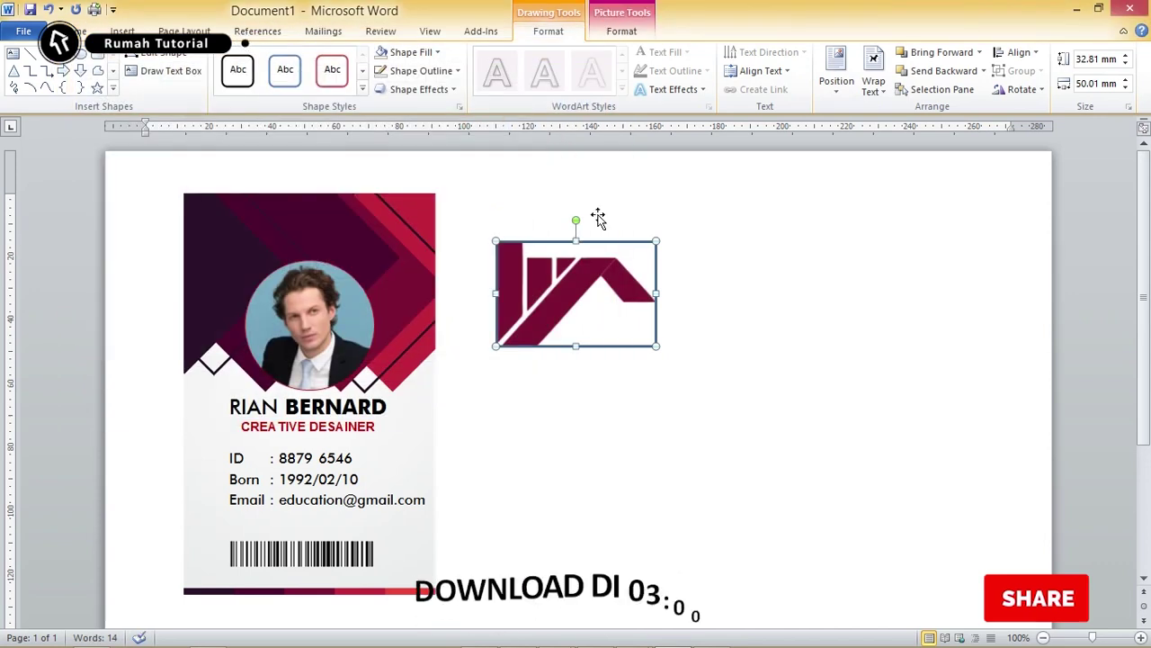
click(420, 70)
mouse_move(417, 251)
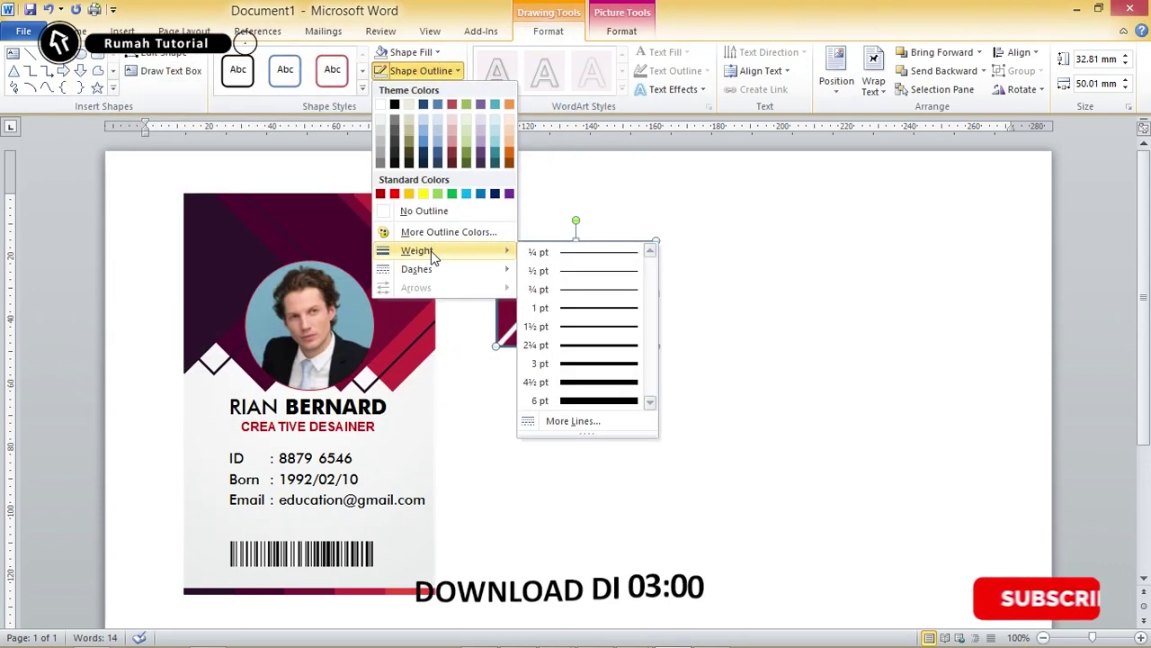
click(416, 210)
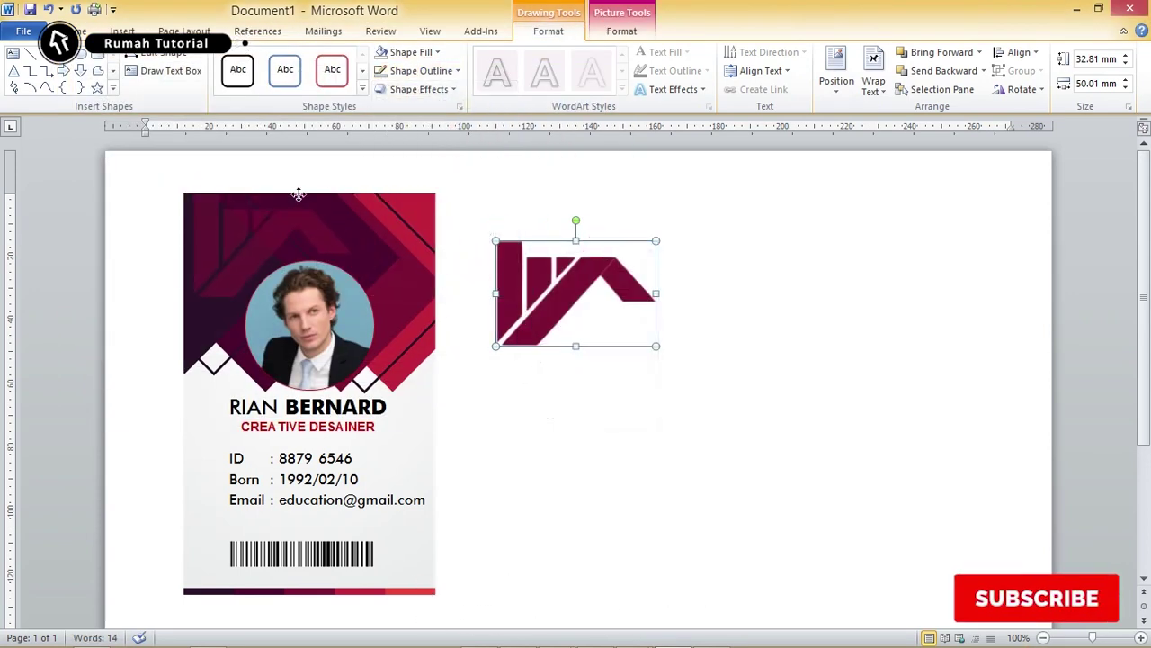
- Shrink the logo to about 7.64 × 11.64 mm in the card's top-left corner
drag(299, 195, 231, 221)
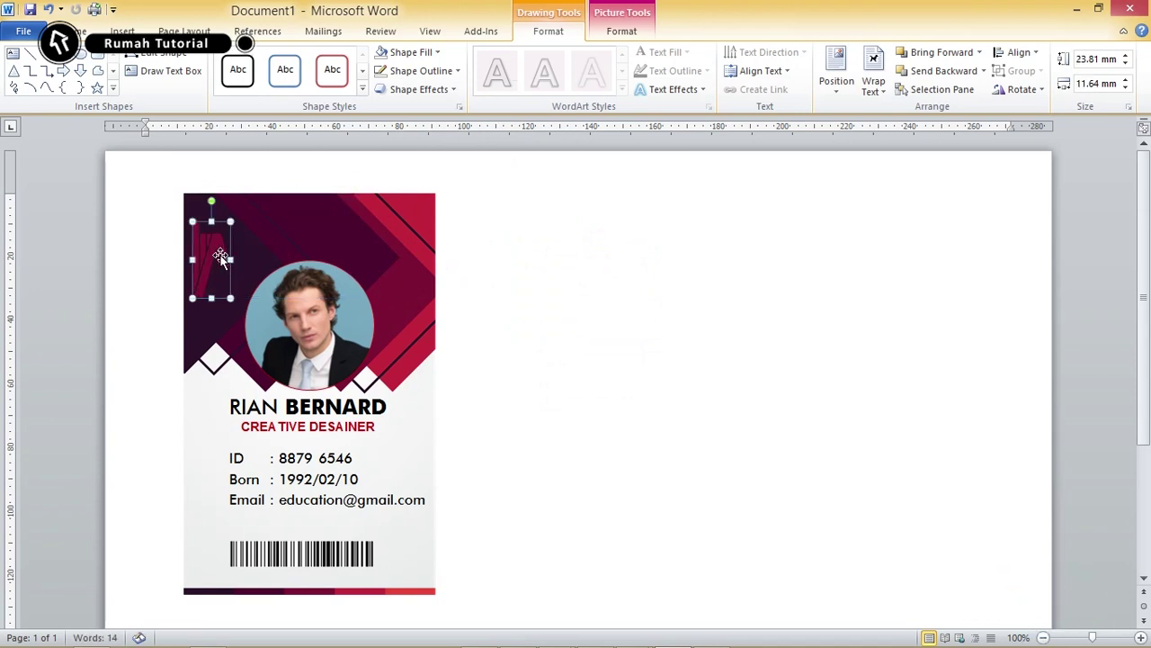
key(ctrl+z)
drag(356, 192, 275, 243)
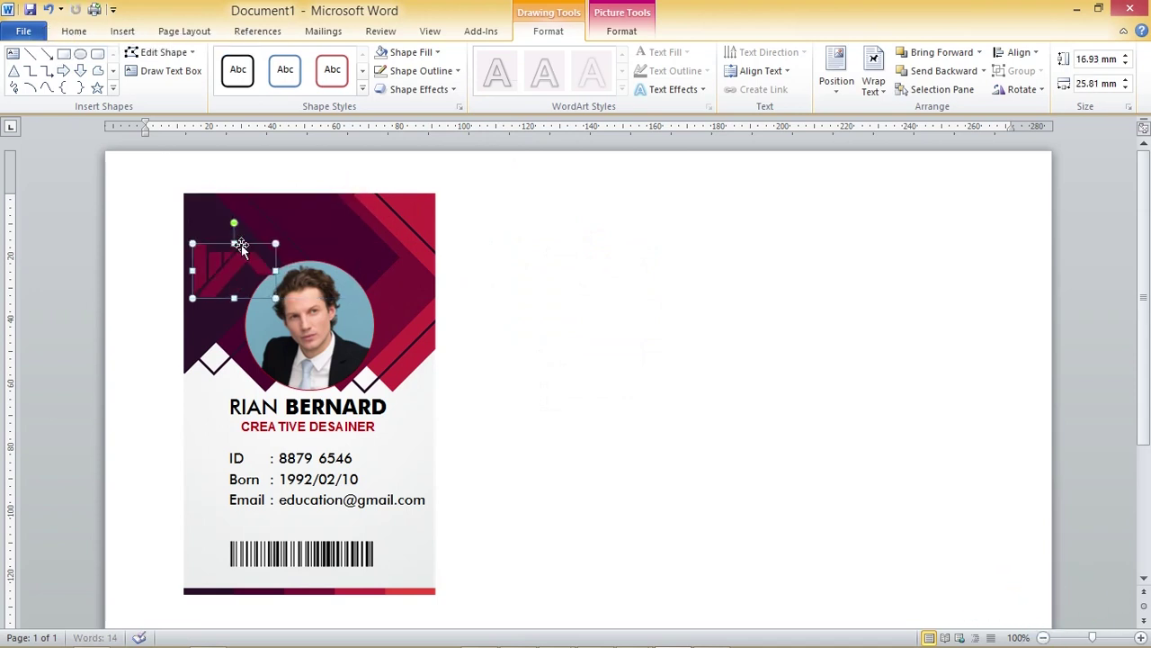
drag(221, 210, 220, 210)
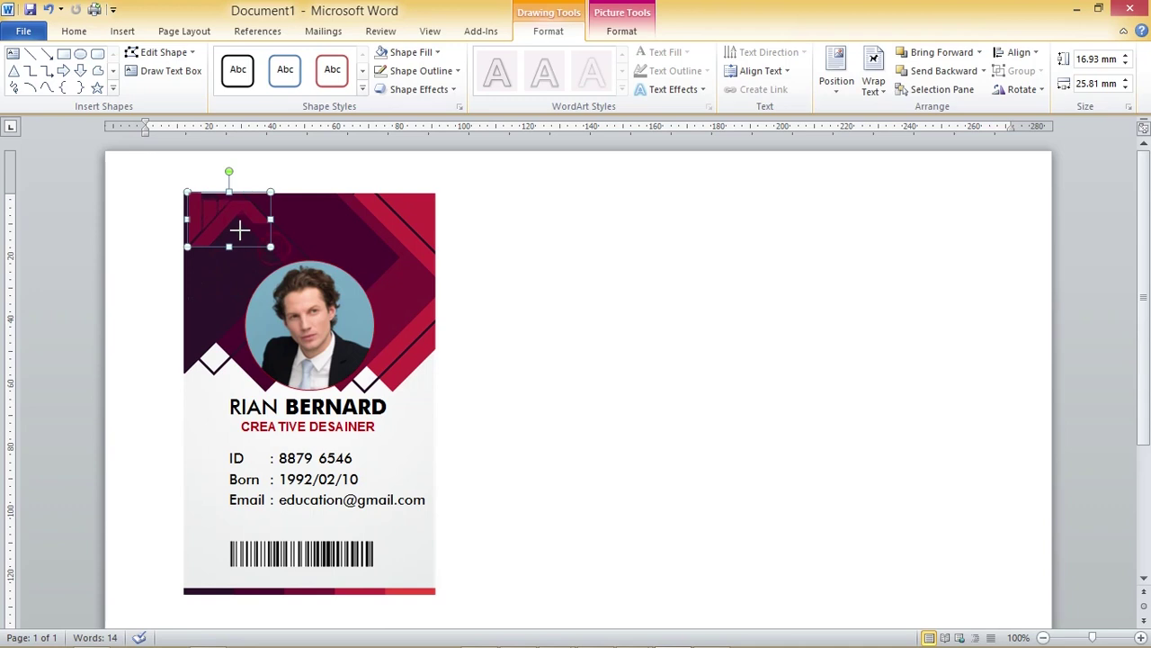
drag(271, 246, 230, 232)
click(234, 175)
double_click(216, 211)
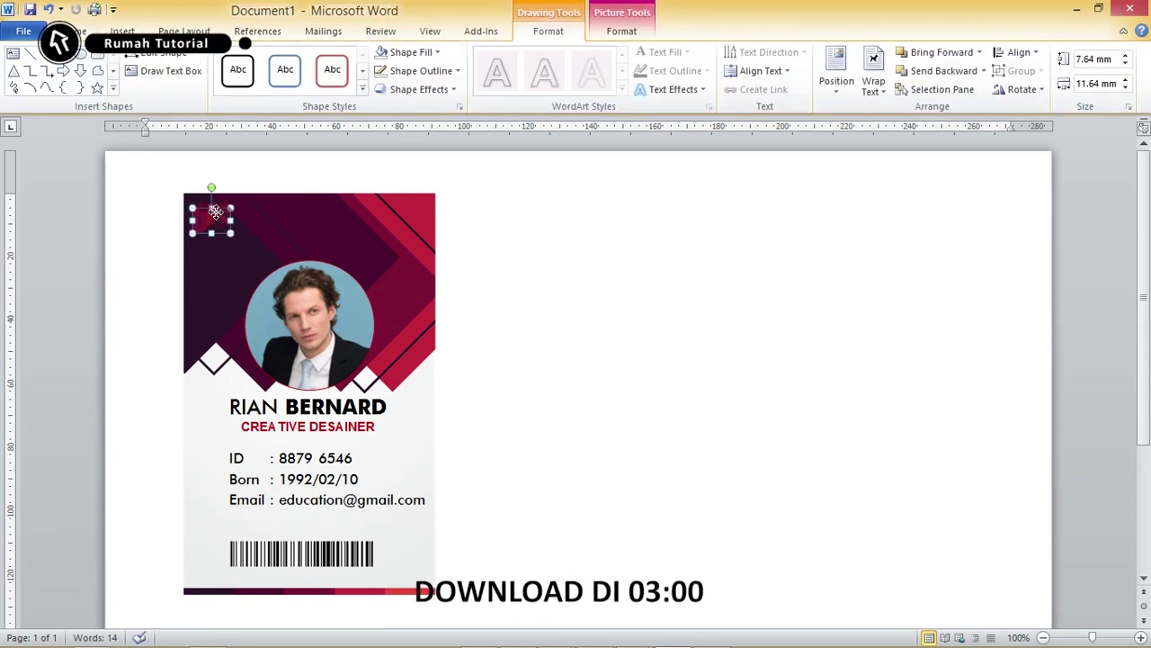
click(320, 474)
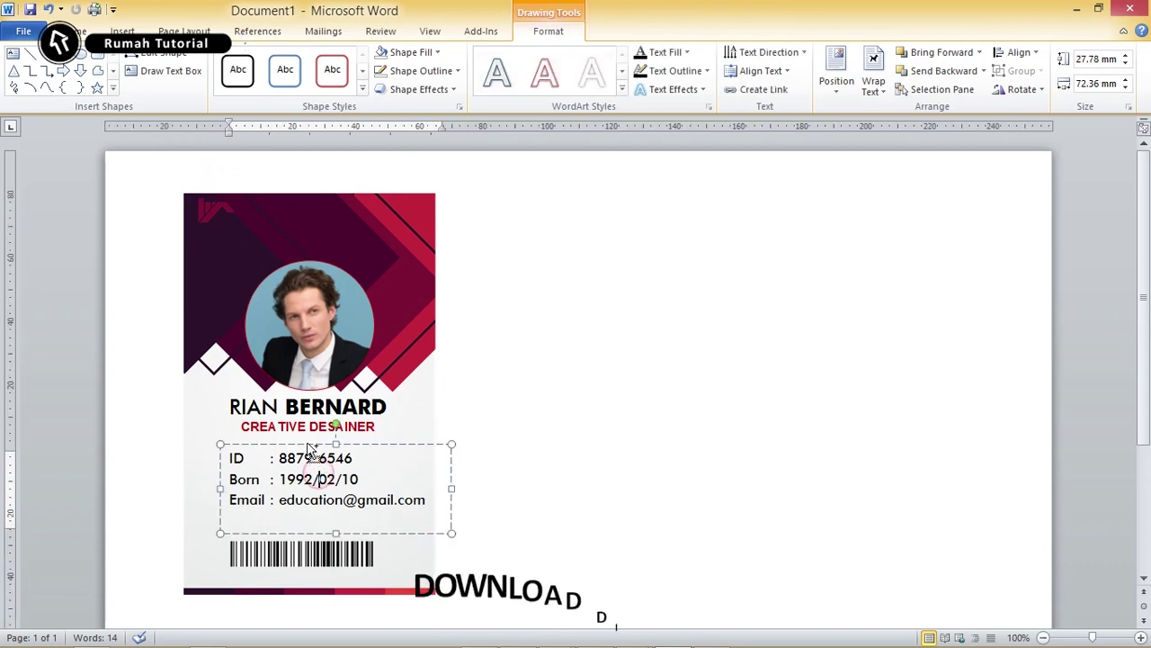
- Copy the details text box beside the logo, make it white, and type 'Logo' and 'Company'
drag(308, 448, 326, 225)
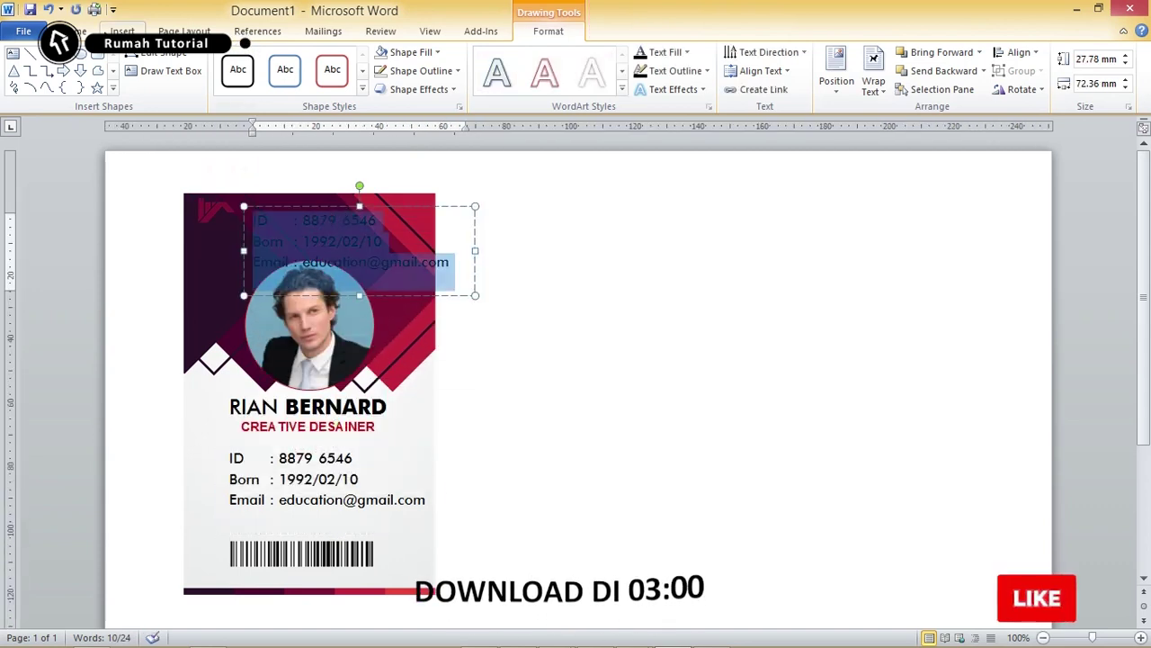
click(79, 32)
click(344, 83)
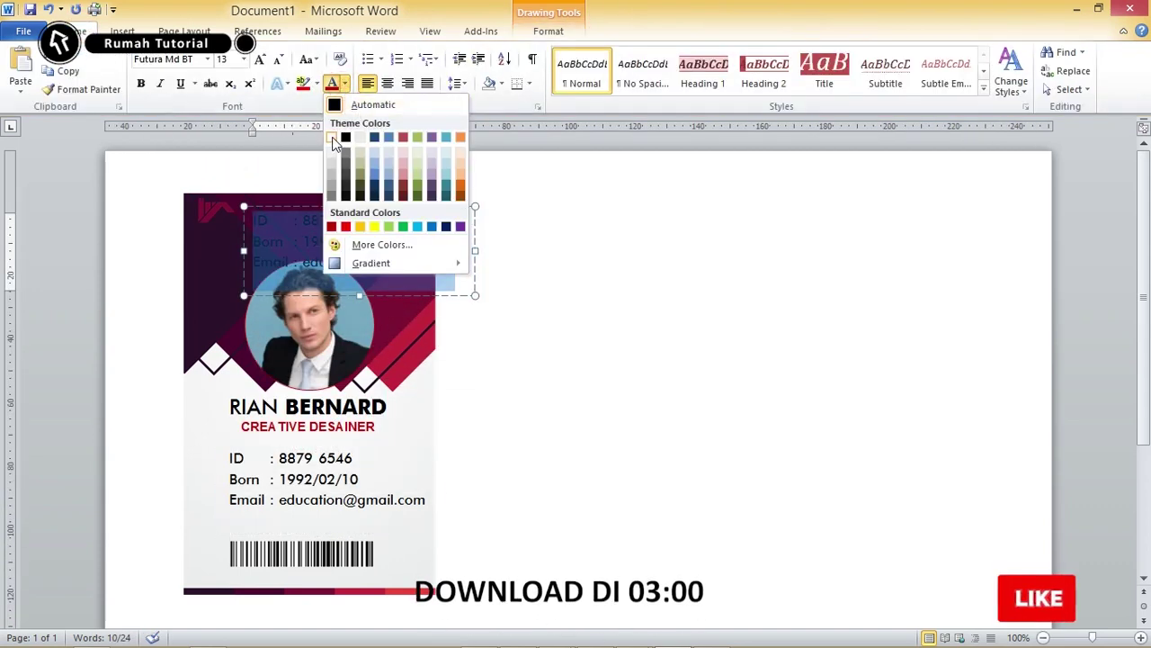
click(331, 137)
text(lOGO)
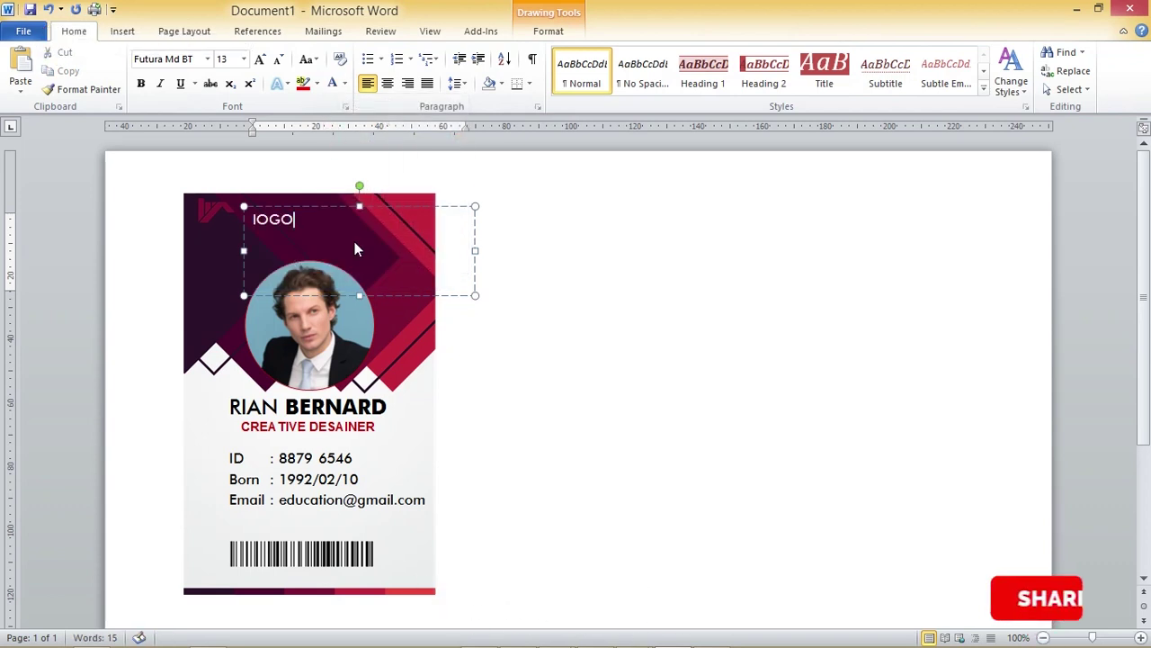
key(Return)
text(Com)
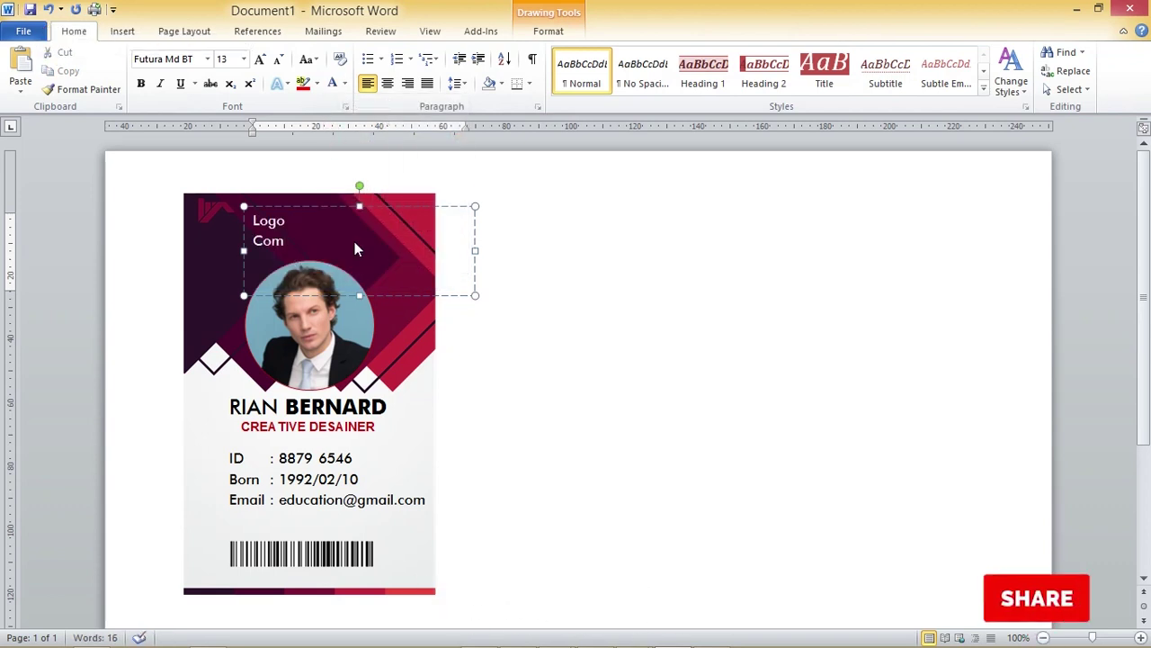
text(pany)
- Bold the Logo Company text and resize the box to sit beside the top-left logo
key(ctrl+a)
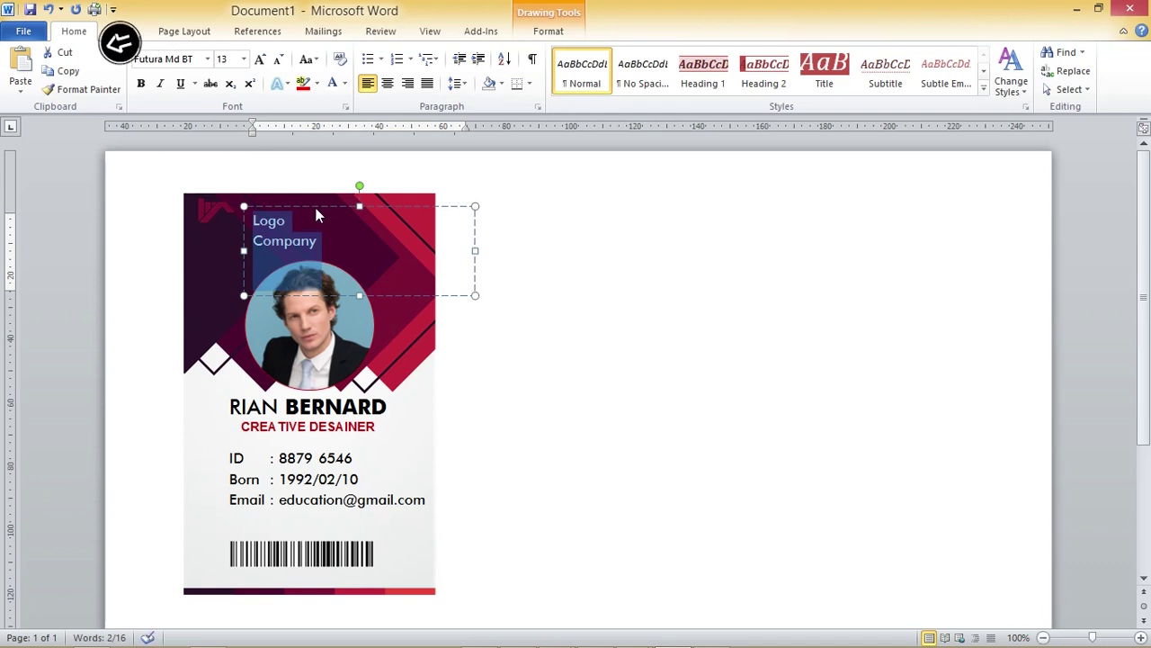
drag(316, 210, 299, 196)
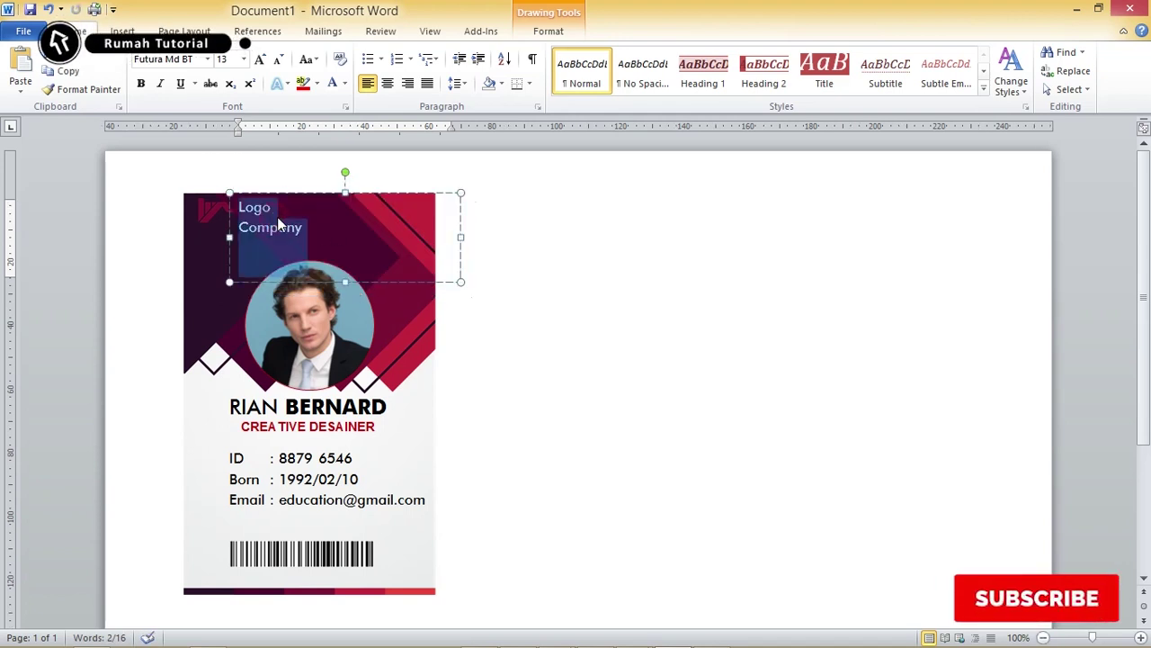
key(ctrl+b)
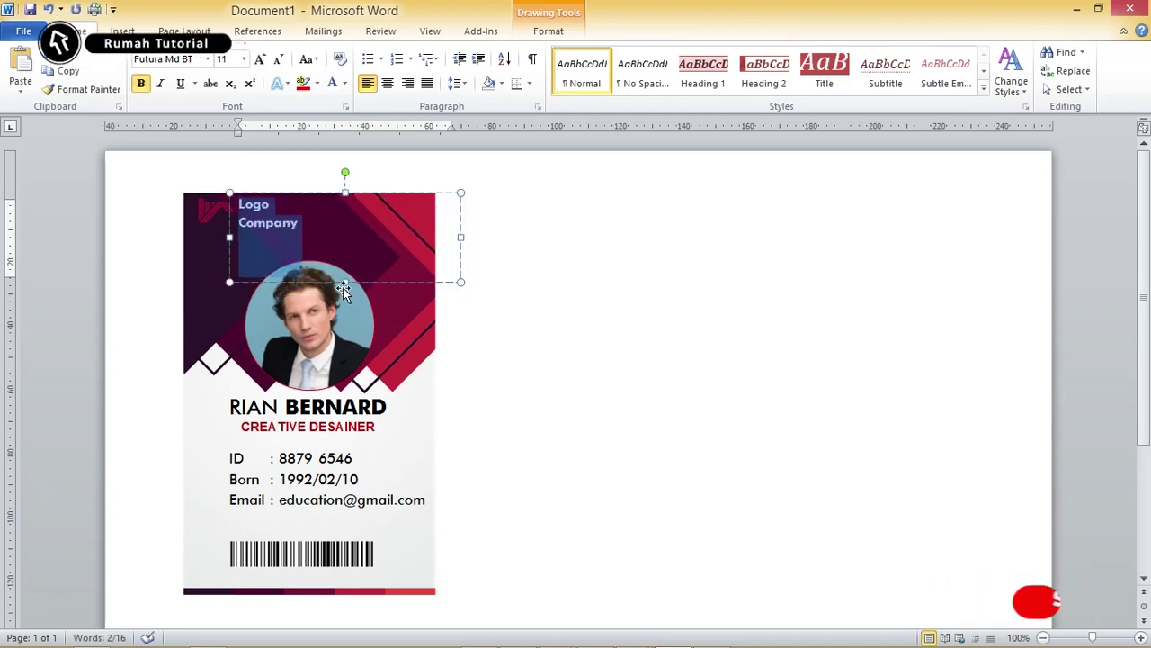
drag(345, 282, 334, 239)
mouse_move(461, 216)
mouse_down()
mouse_move(314, 215)
mouse_move(261, 196)
mouse_up()
click(254, 174)
click(256, 196)
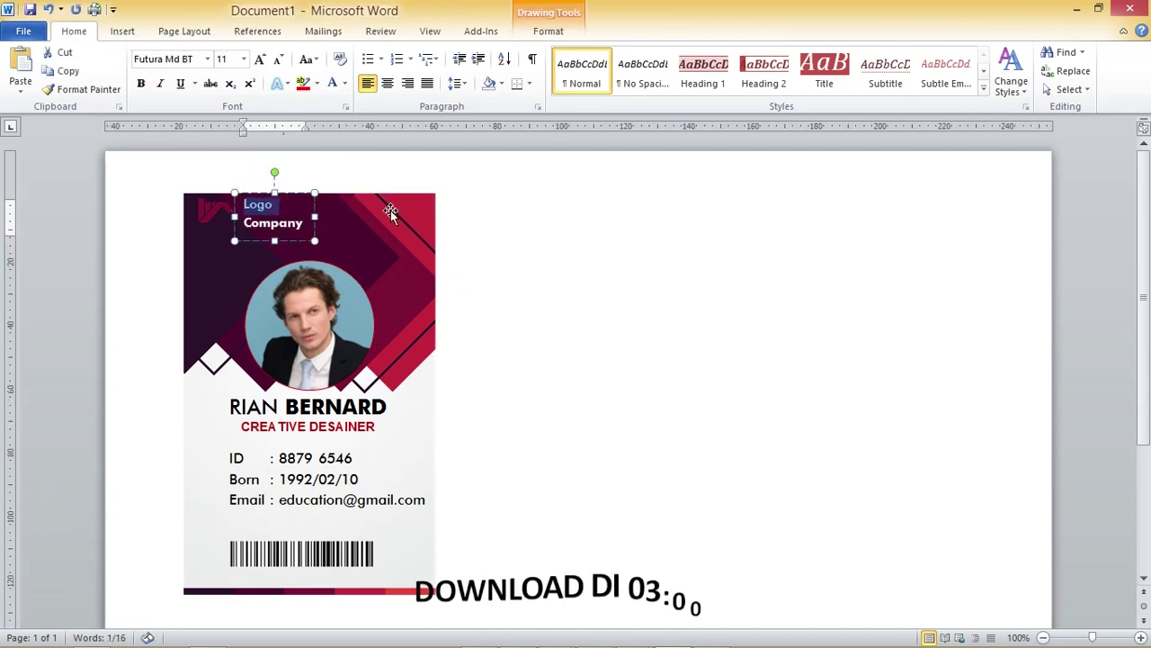
click(494, 185)
ctrl+scroll(556, 291, down, 1)
ctrl+scroll(555, 293, down, 1)
- Move the ID, Born and Email text box slightly left
click(369, 274)
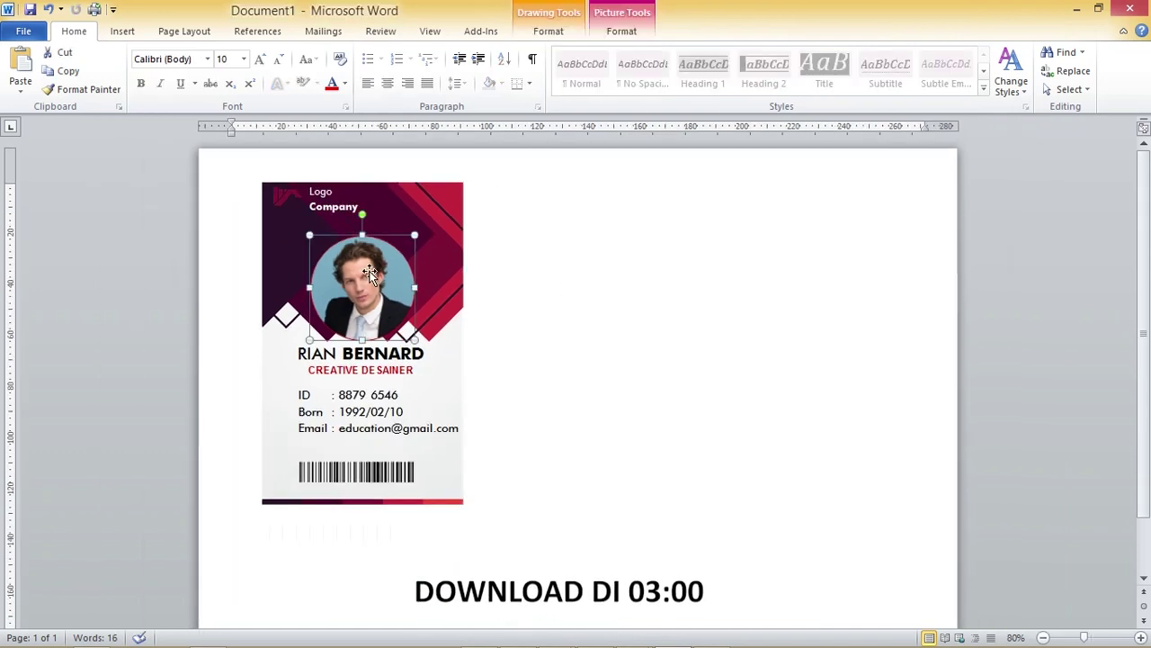
shift+click(286, 196)
shift+click(419, 209)
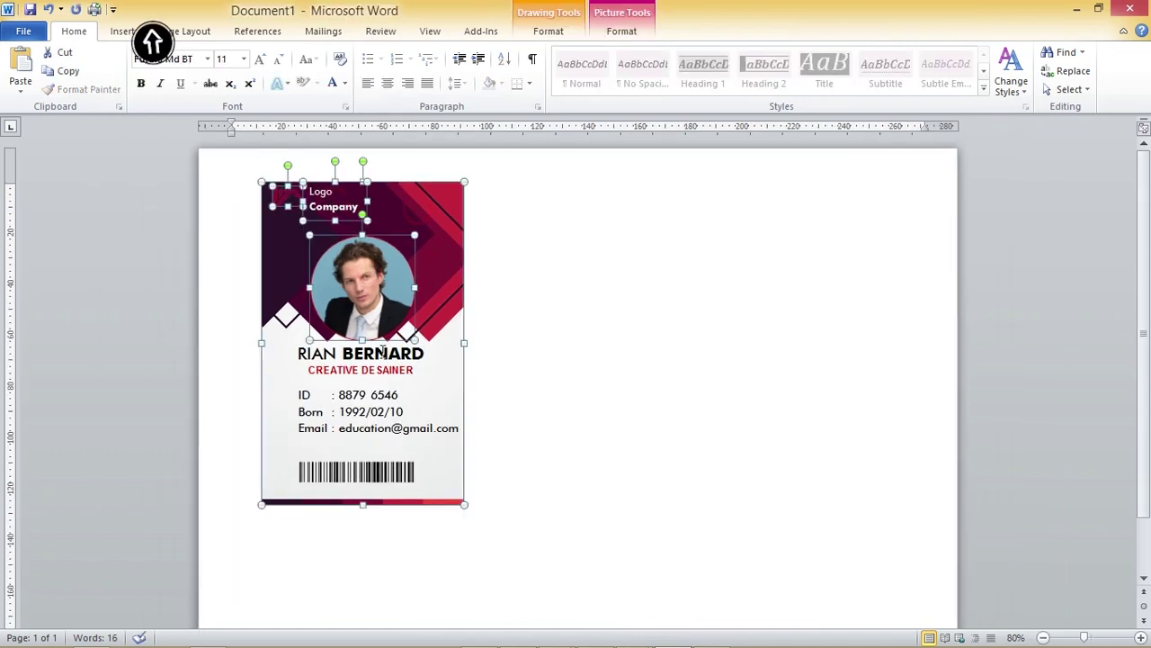
shift+click(382, 352)
shift+click(376, 397)
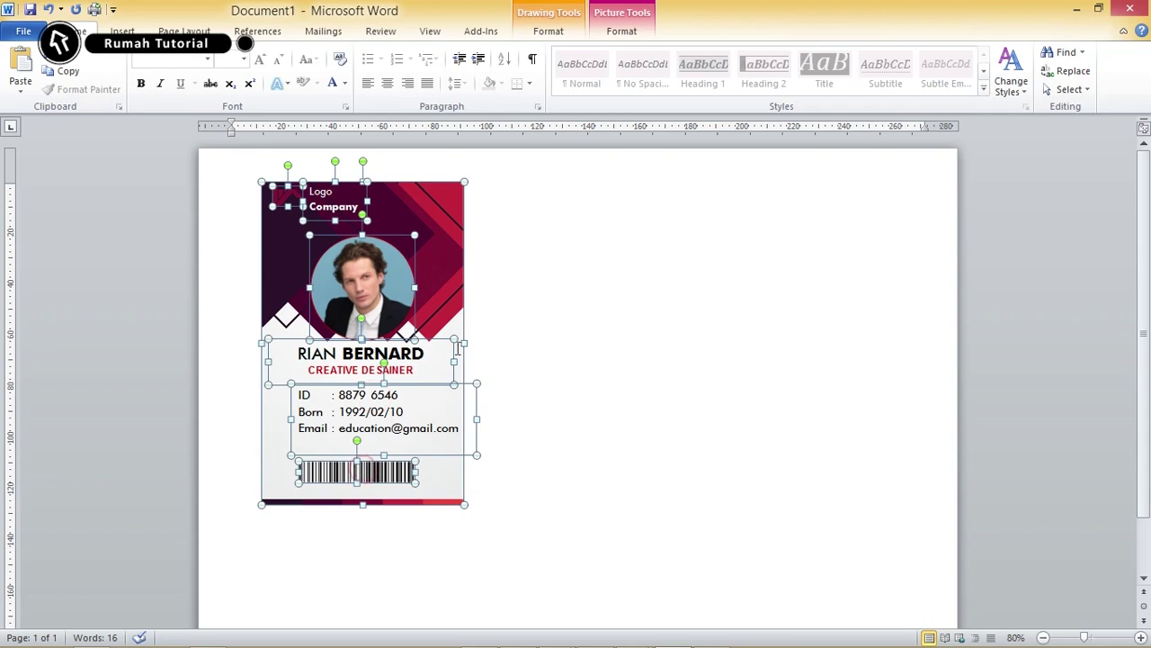
right_click(405, 383)
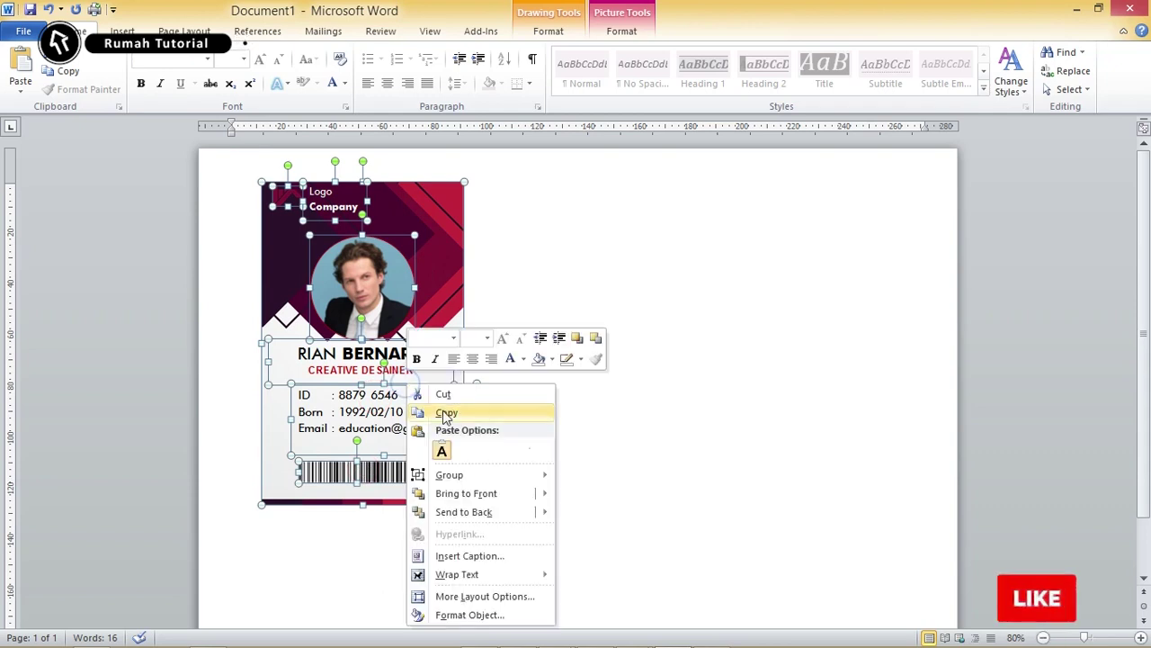
click(615, 419)
click(441, 394)
drag(480, 417, 462, 417)
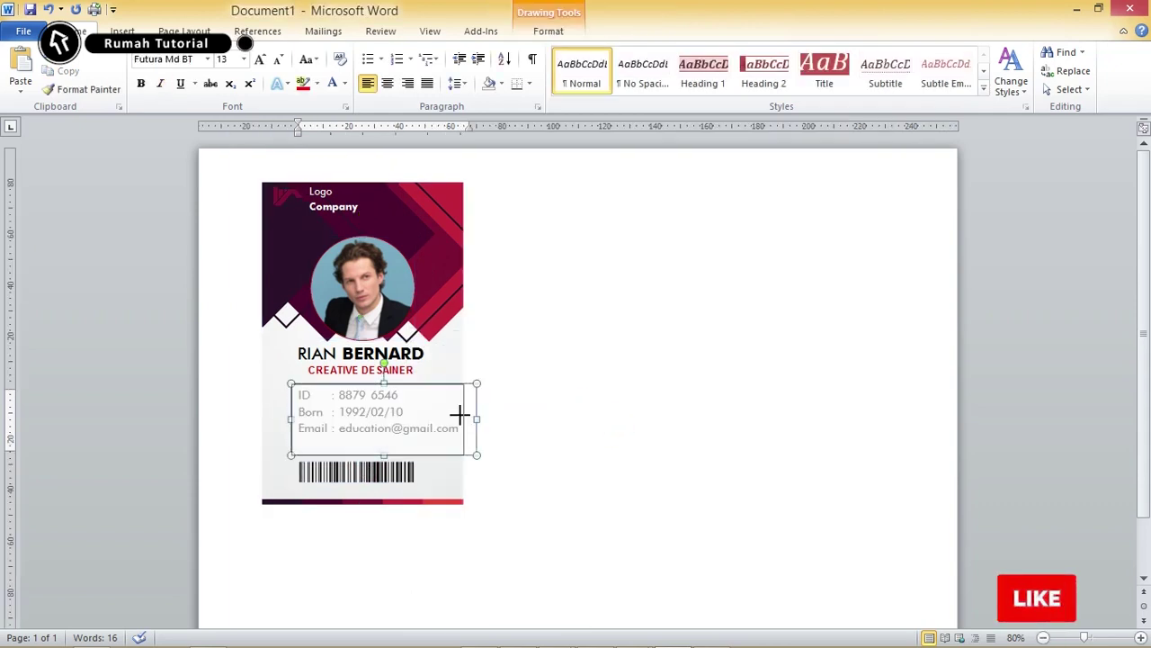
key(ctrl+z)
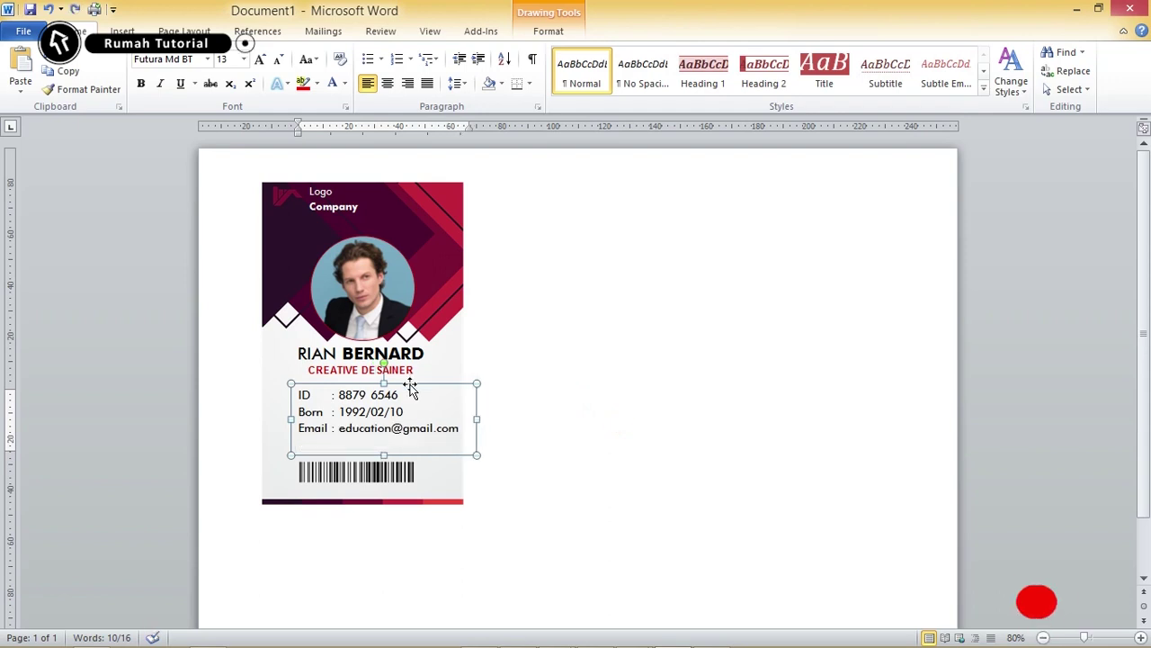
drag(409, 387, 397, 387)
- Group the background, barcode, details, name, photo and Logo Company pieces into one object
click(371, 471)
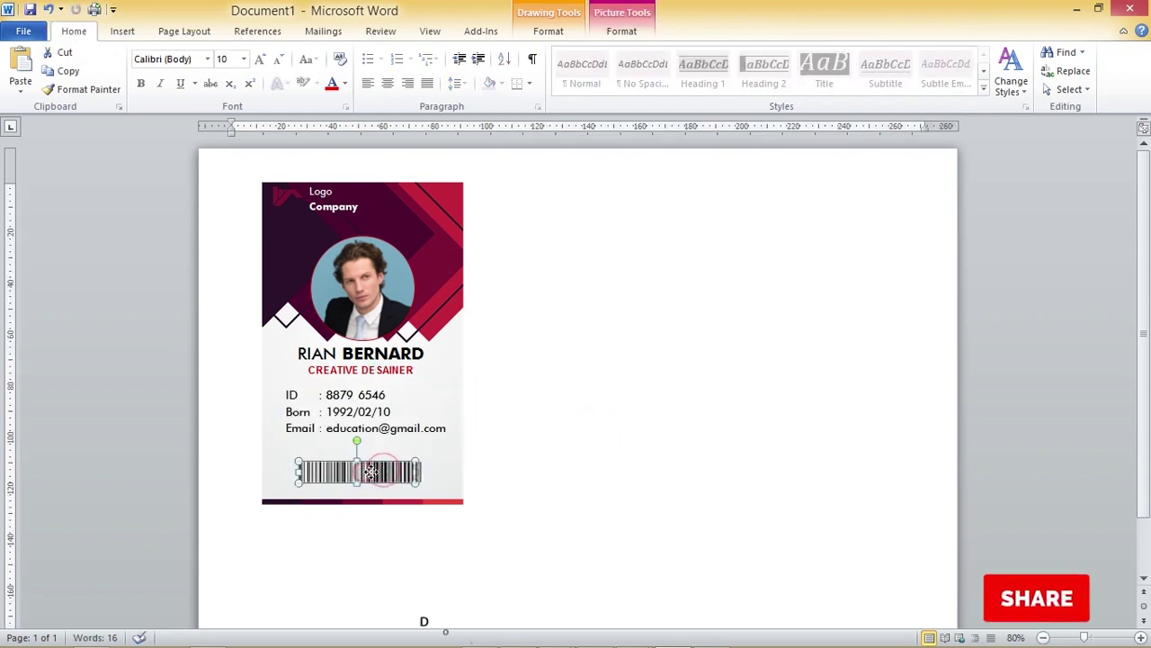
click(530, 453)
click(364, 411)
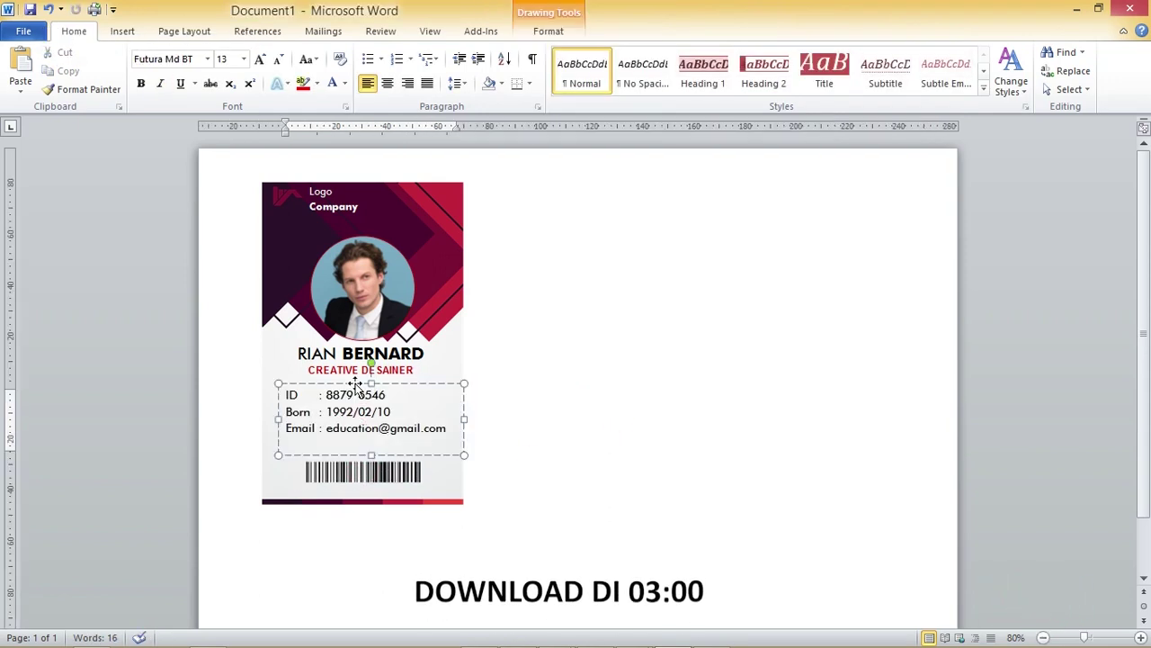
click(501, 417)
click(398, 498)
shift+click(396, 473)
shift+click(391, 391)
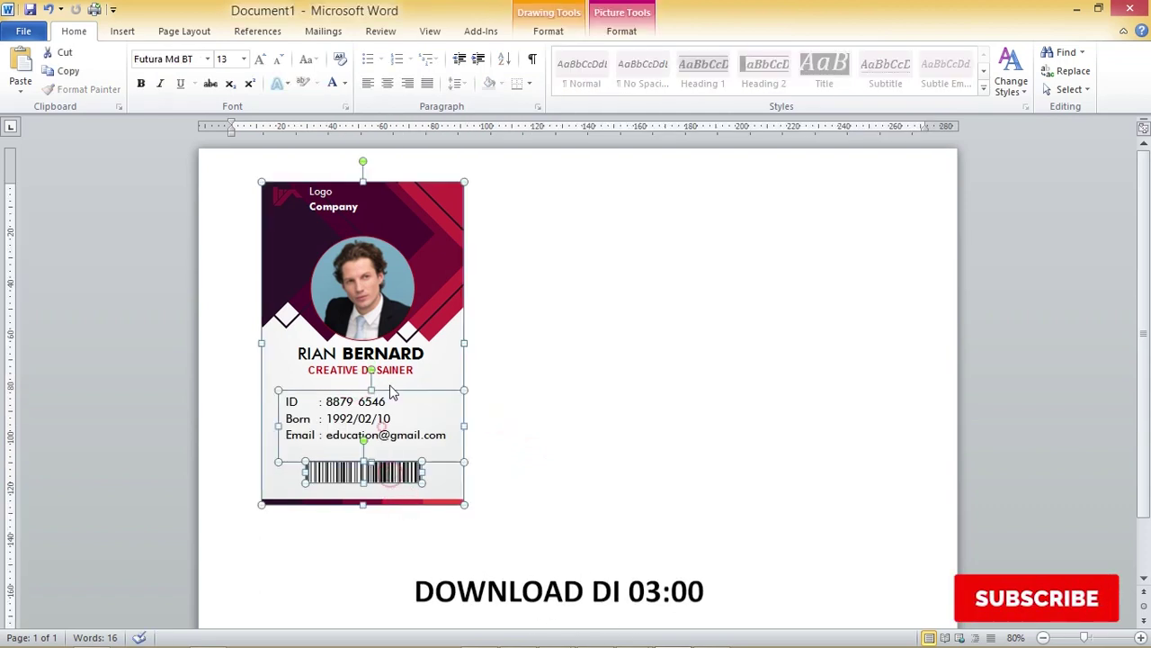
shift+click(381, 297)
shift+click(282, 193)
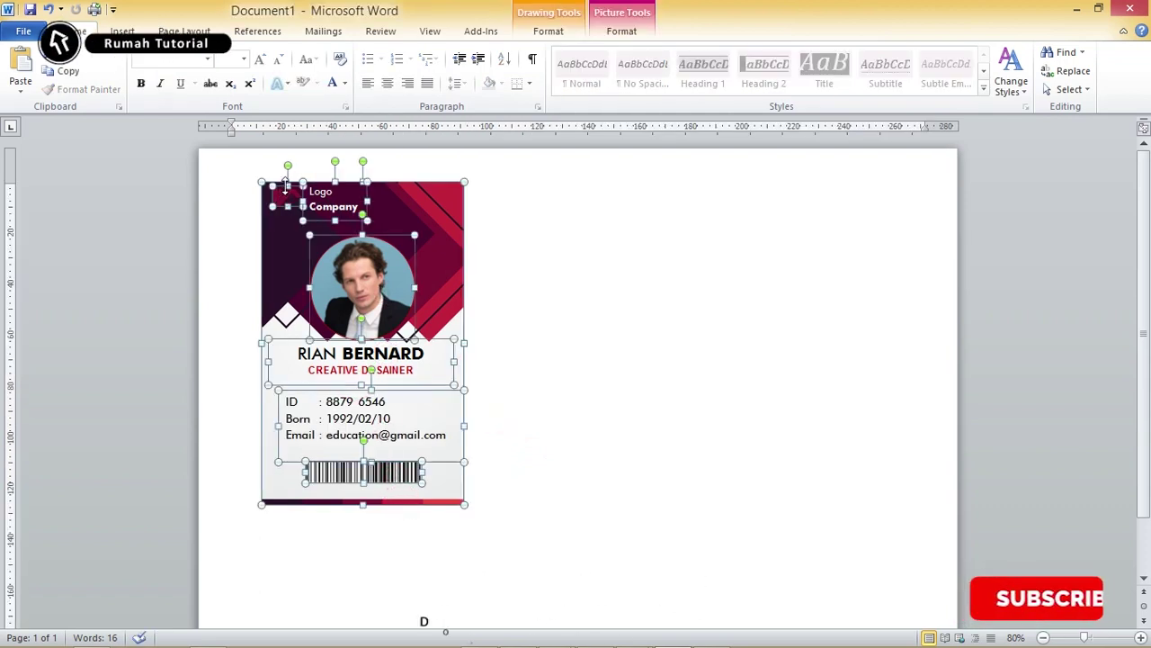
right_click(283, 193)
click(470, 277)
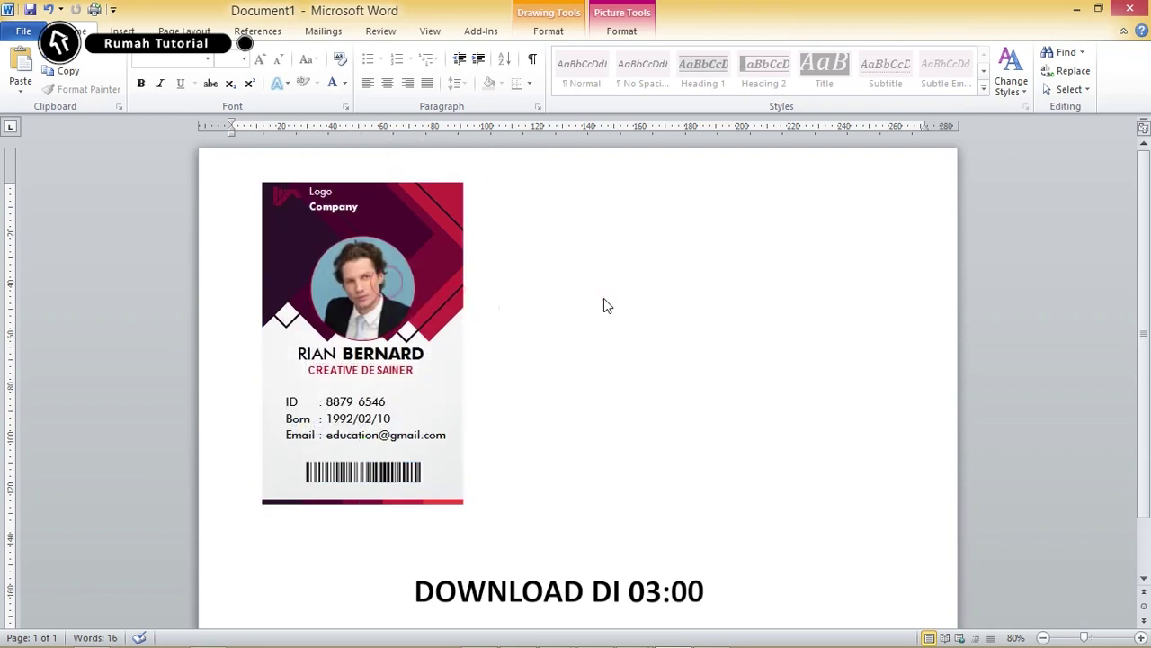
click(604, 299)
scroll(604, 299, down, 3)
- Duplicate the grouped card twice so three cards sit side by side
click(178, 168)
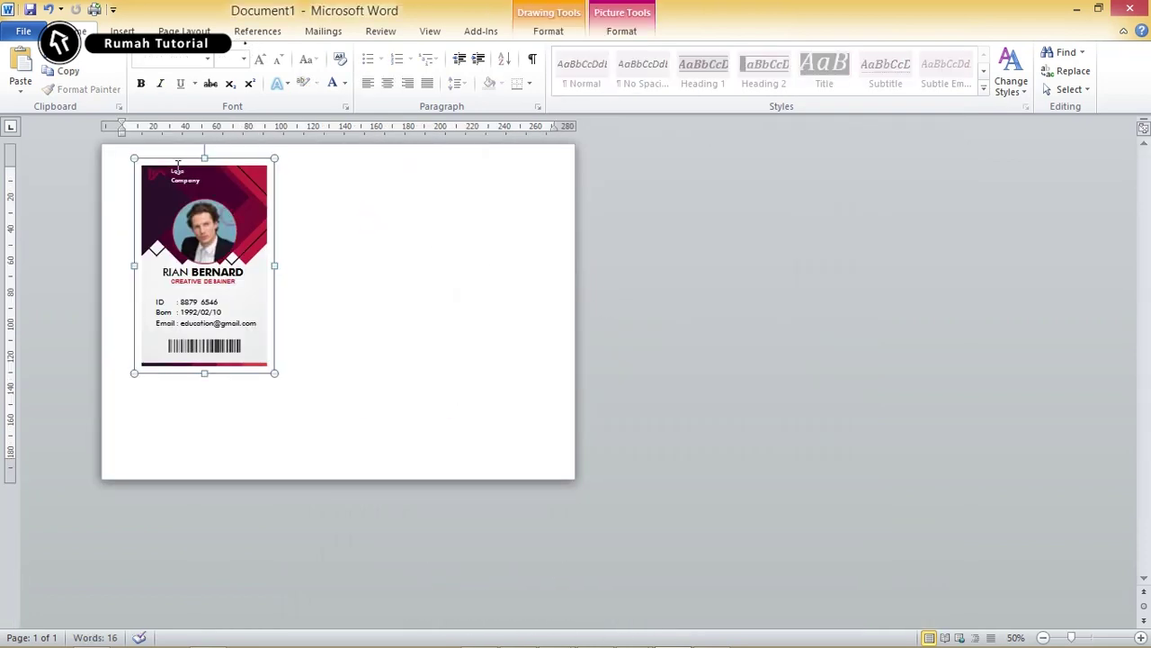
mouse_move(172, 160)
mouse_down()
mouse_move(154, 162)
mouse_move(291, 170)
mouse_up()
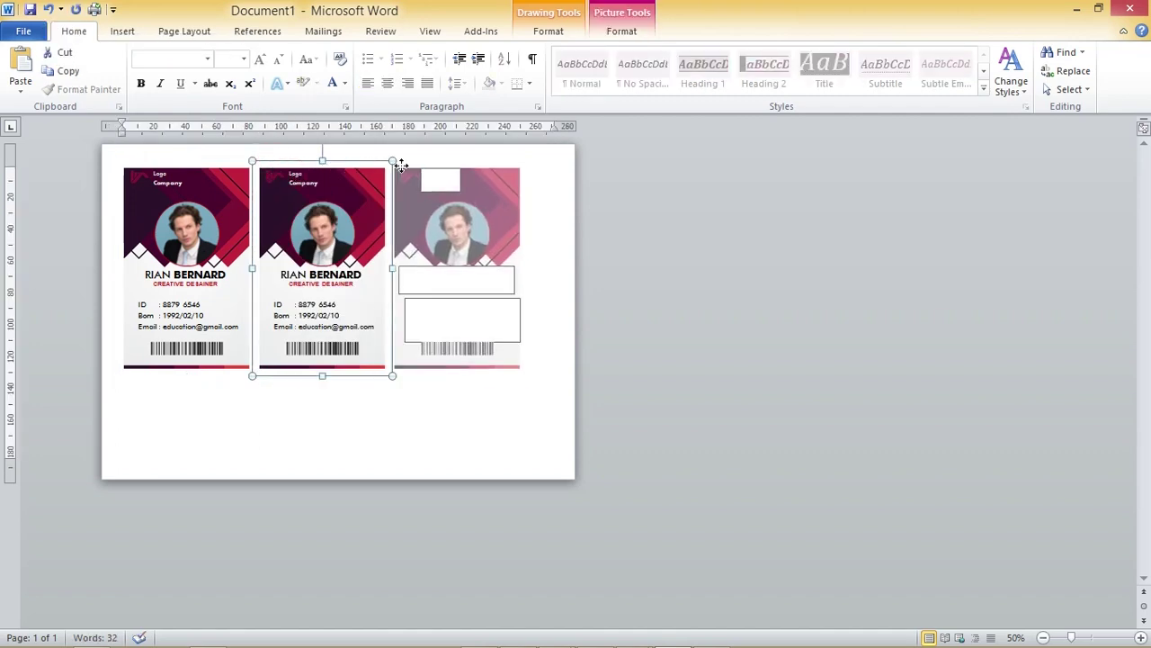
drag(269, 165, 405, 165)
click(543, 212)
- Group the three cards and position them Middle Center on the page
click(444, 192)
shift+click(321, 215)
shift+click(186, 216)
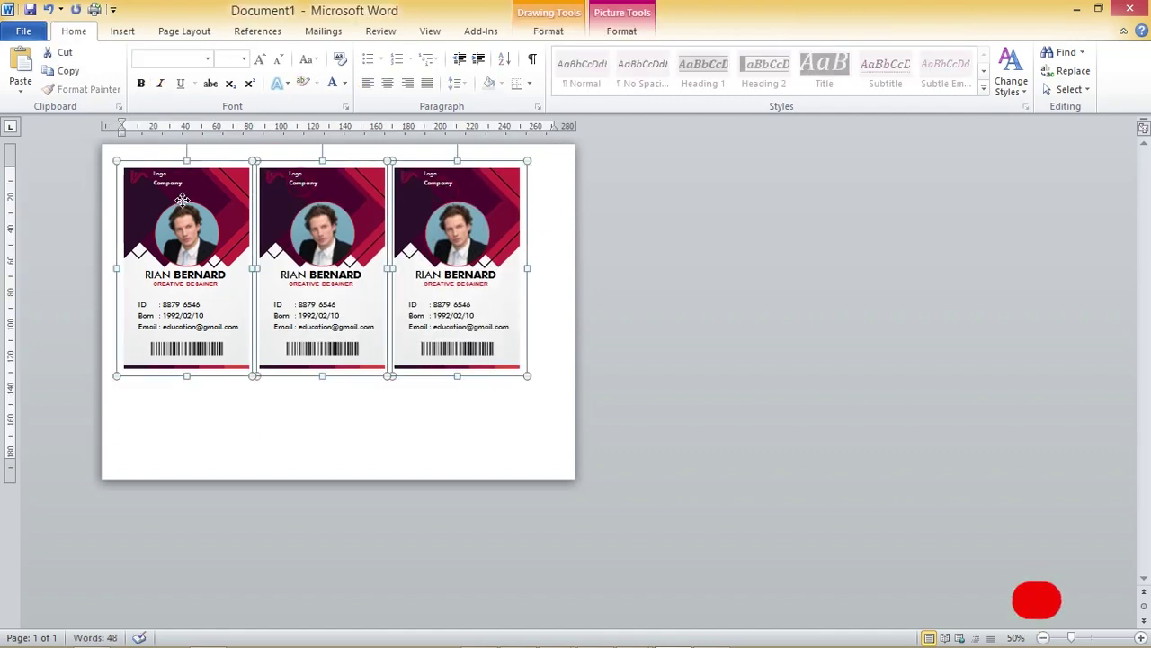
right_click(182, 201)
click(374, 293)
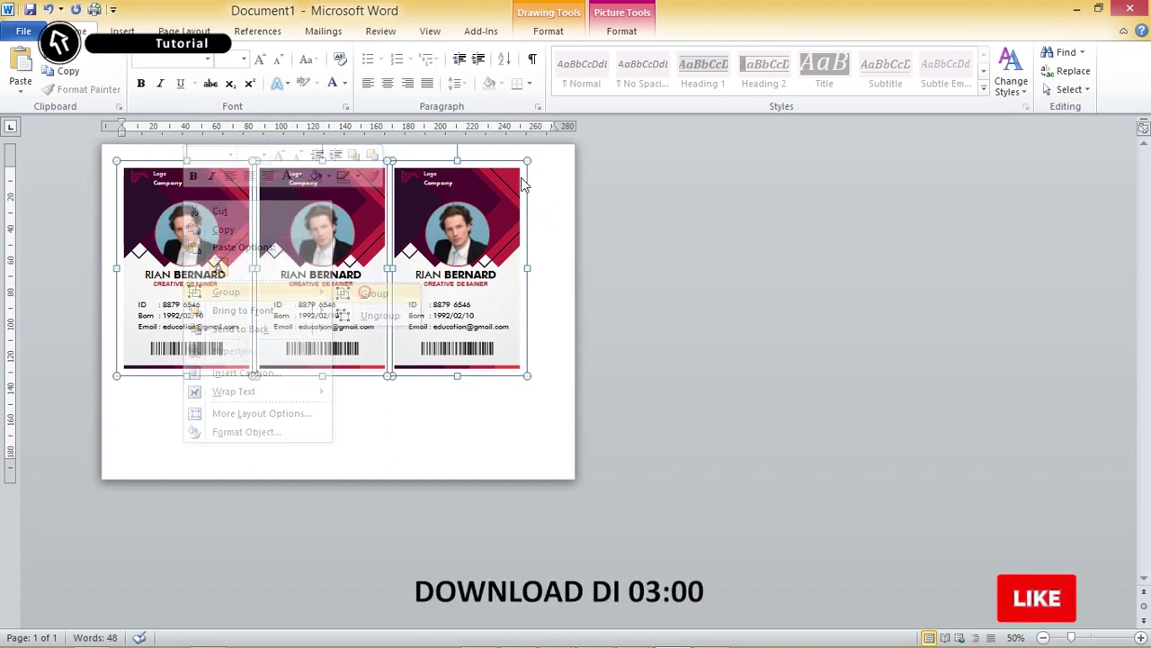
click(622, 31)
click(771, 73)
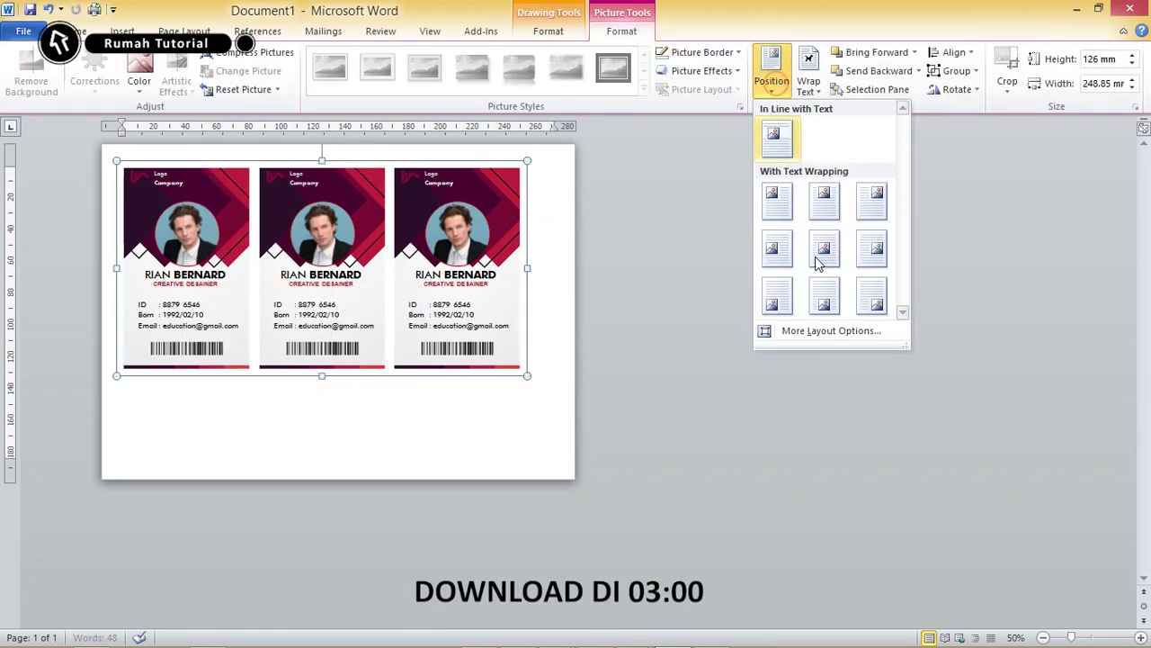
click(826, 261)
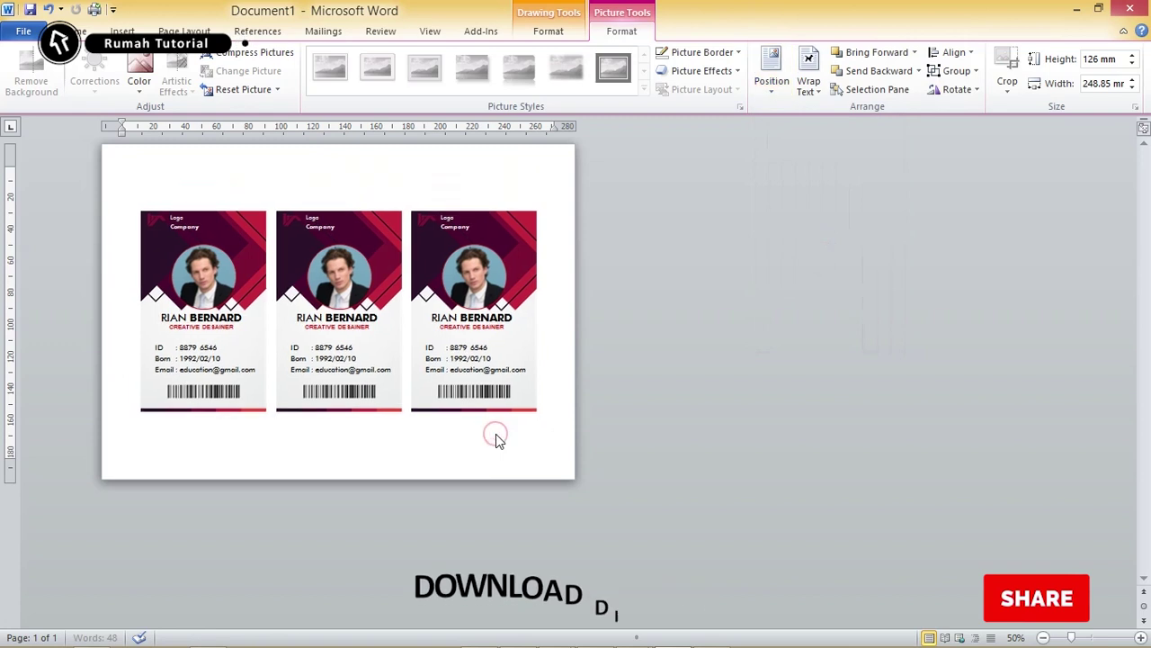
click(496, 434)
- Push the cards to a new second page with Ctrl+Enter and ungroup them
key(ctrl+Return)
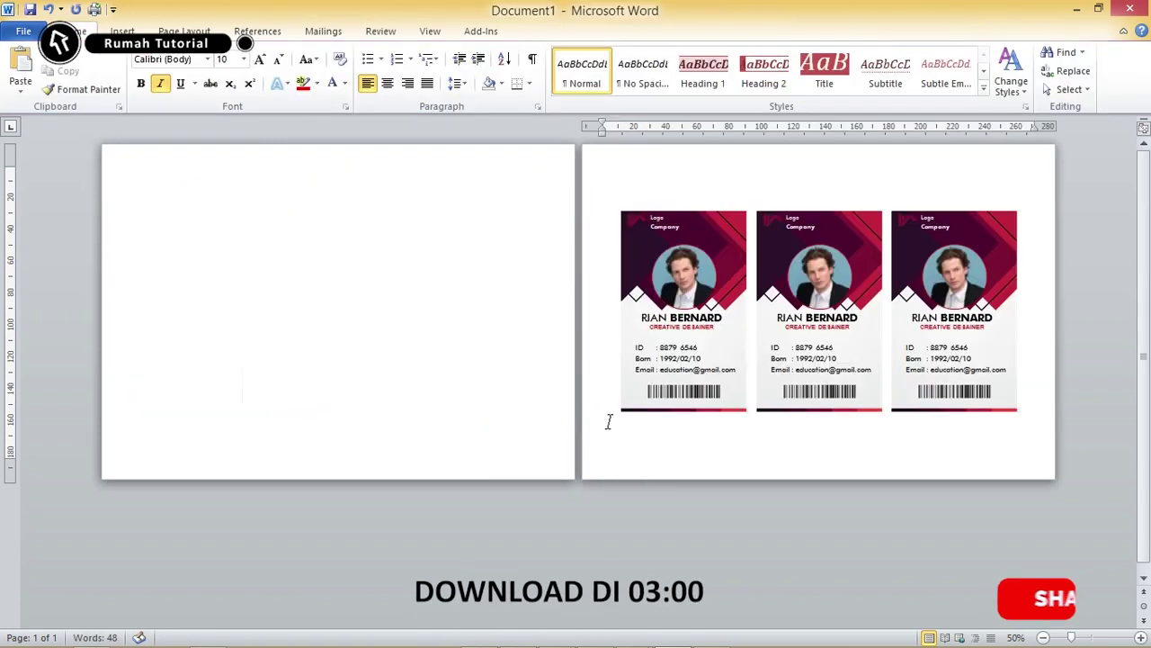
click(629, 396)
right_click(703, 279)
mouse_move(745, 371)
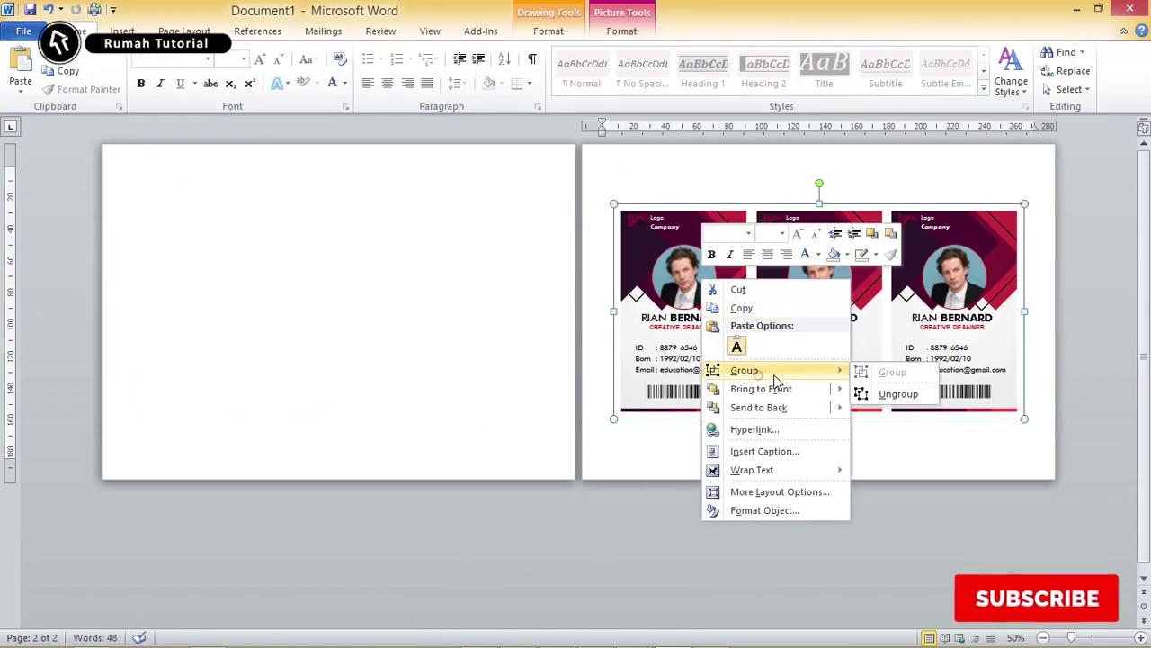
click(877, 390)
click(721, 179)
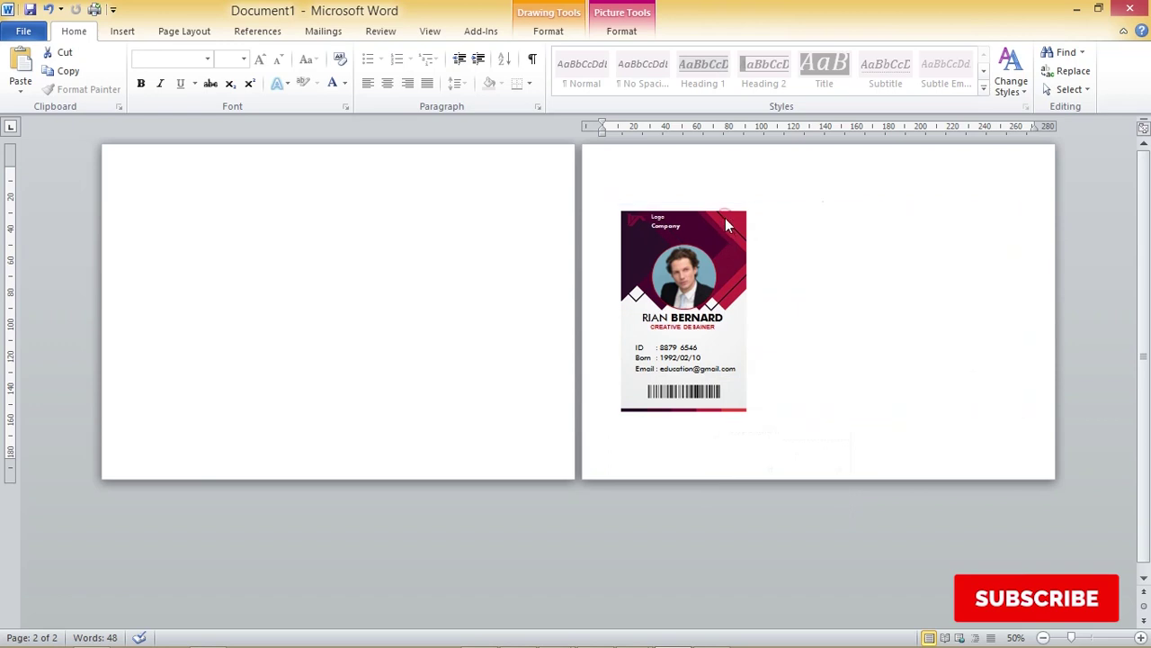
- Copy a card background onto page 1 and fill it with the 'bg belakang' picture
click(725, 219)
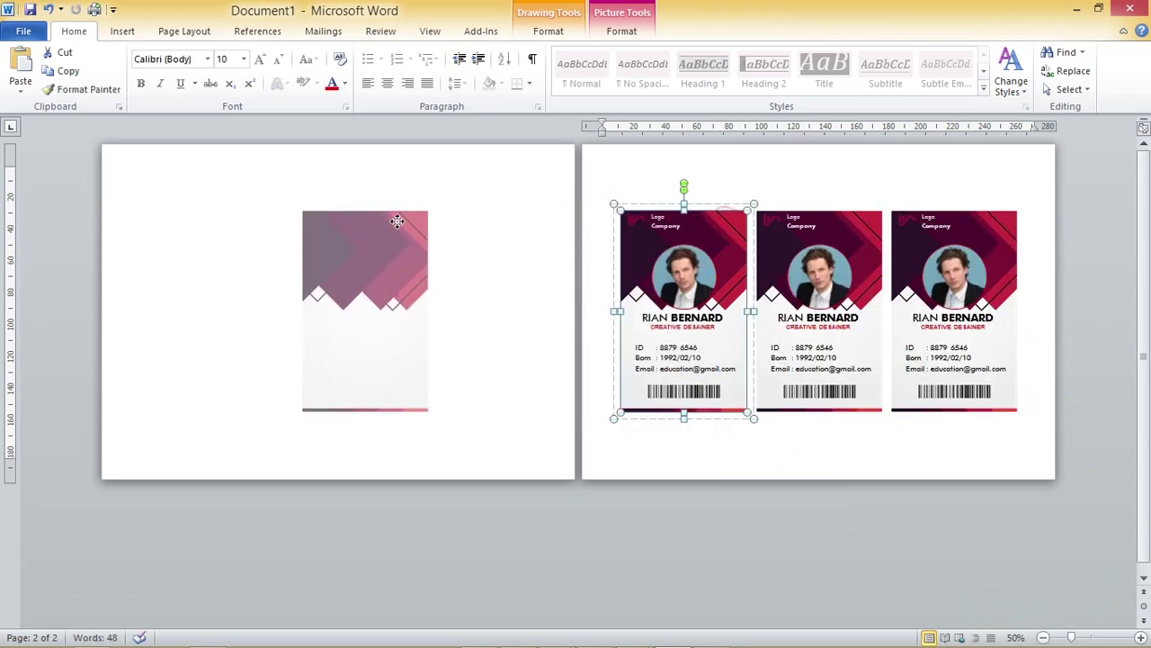
drag(713, 220, 305, 232)
click(548, 31)
click(412, 53)
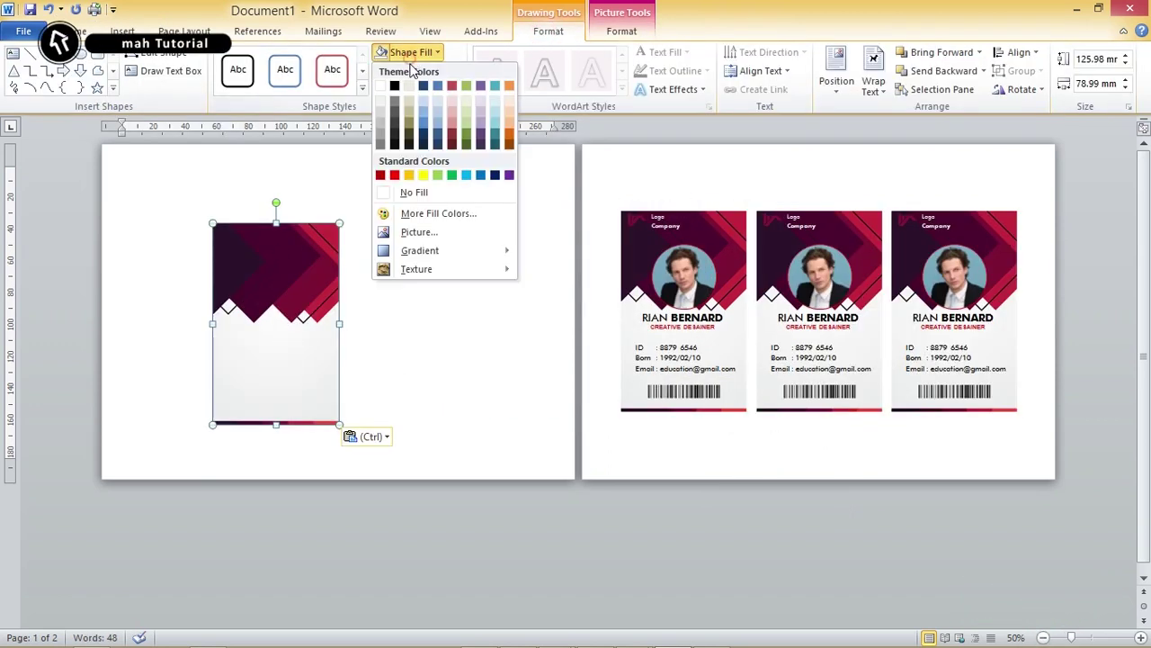
click(419, 232)
double_click(353, 158)
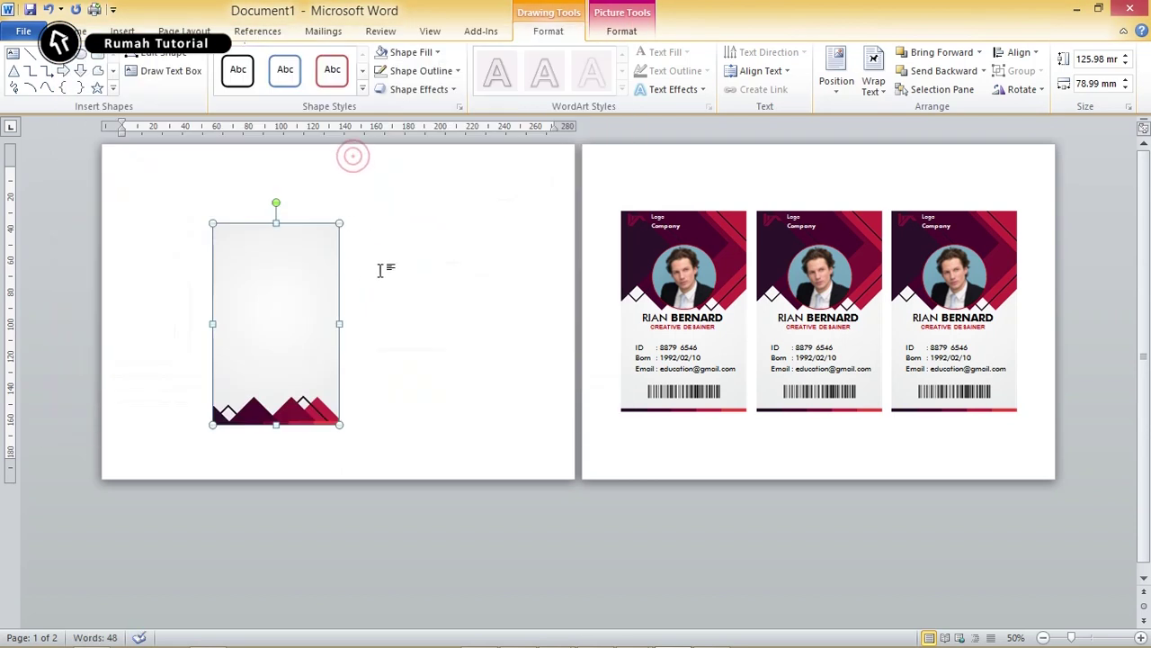
click(379, 270)
drag(258, 276, 251, 280)
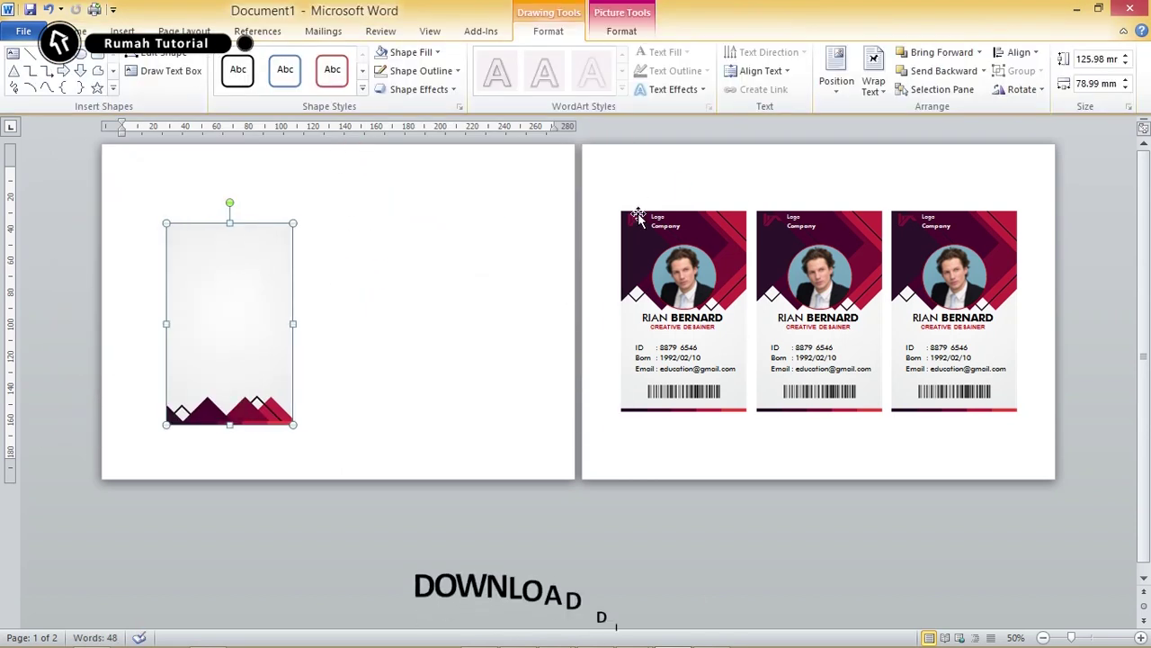
click(638, 217)
click(637, 218)
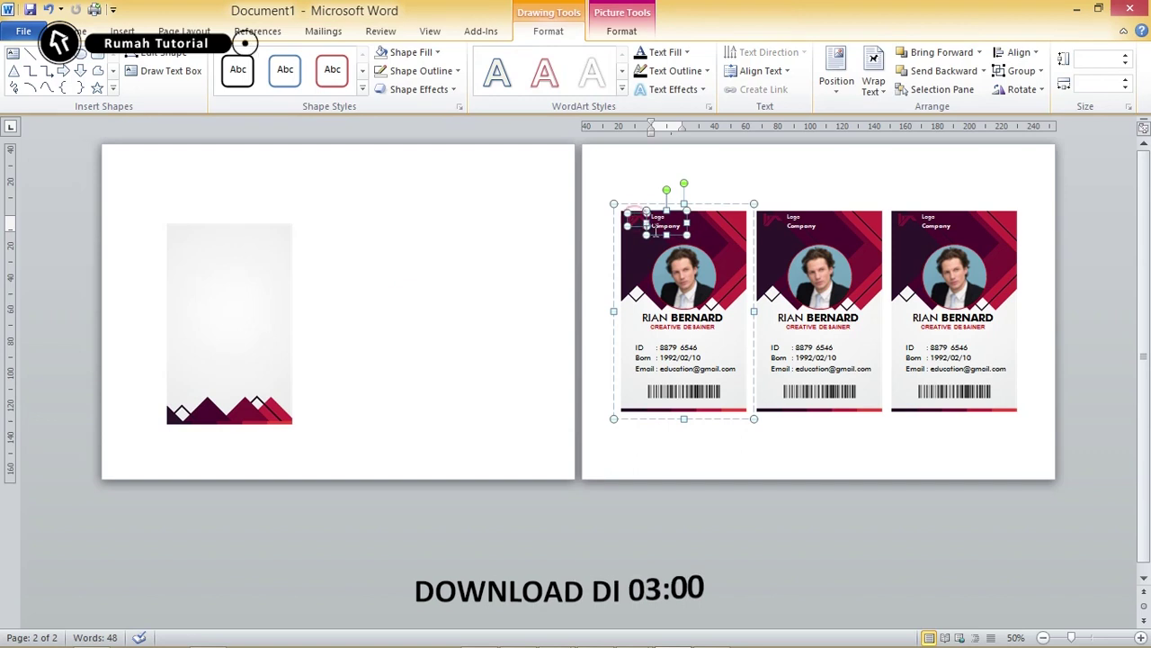
- Copy the logo and Logo Company label onto the back card's top-left corner
mouse_move(656, 236)
mouse_down()
mouse_move(216, 239)
mouse_move(257, 244)
mouse_up()
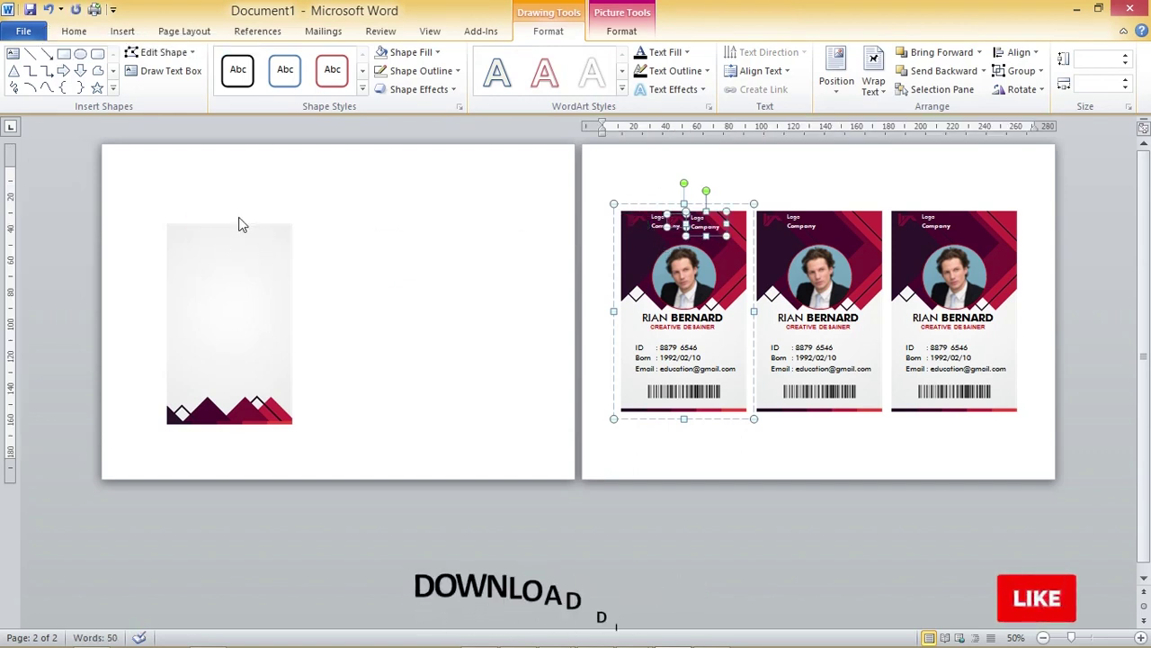
click(238, 224)
key(ctrl+v)
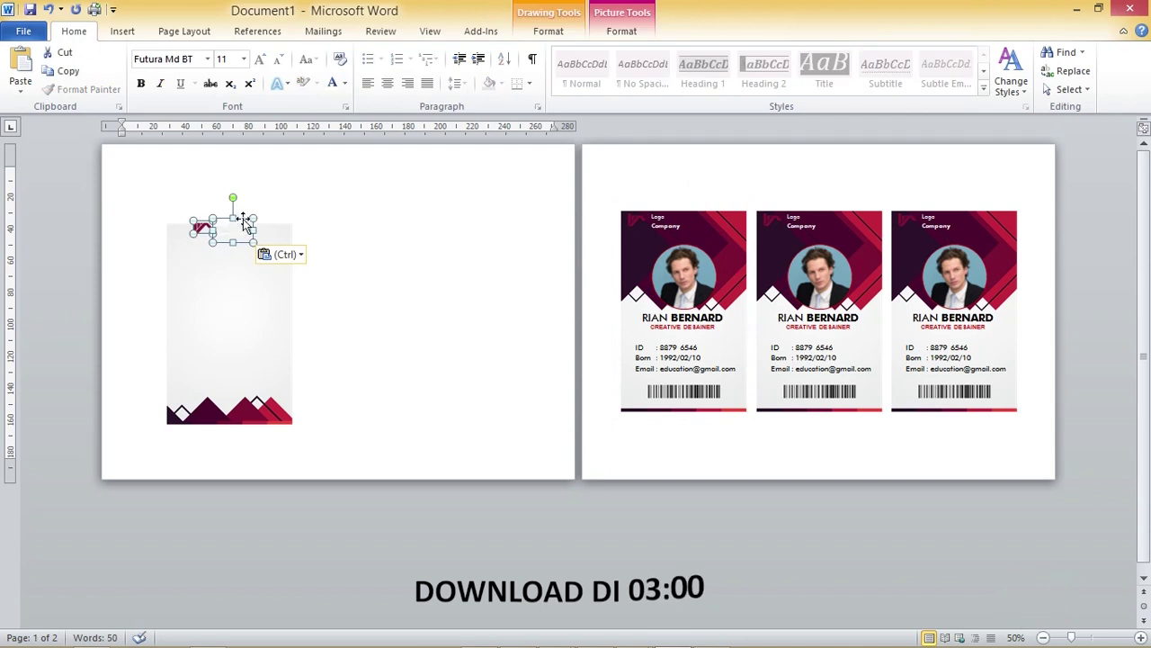
drag(243, 223, 236, 239)
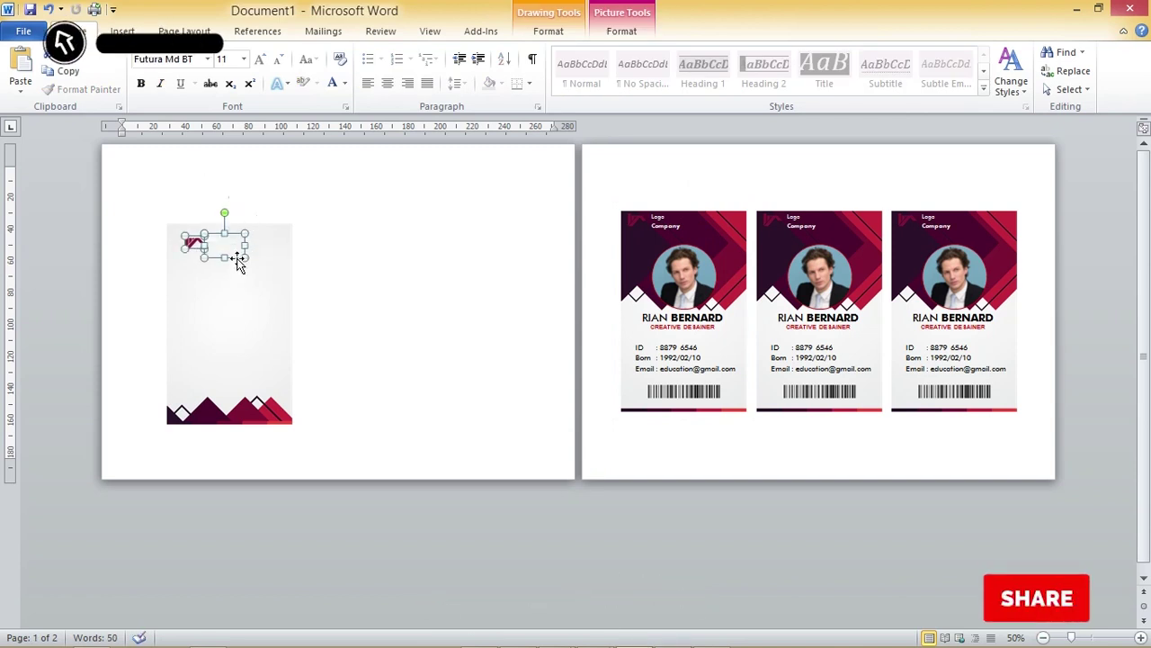
- Make the back card's caption dark and uppercase as 'LOGO COMPANY'
click(230, 247)
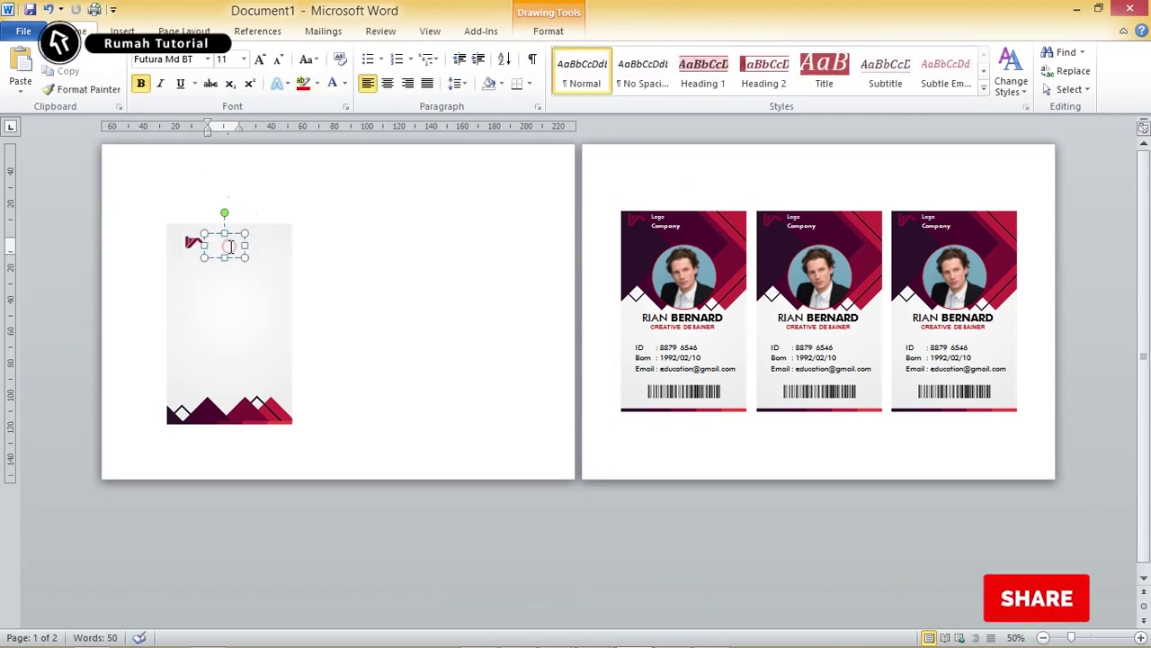
click(345, 83)
click(340, 107)
ctrl+scroll(222, 257, up, 2)
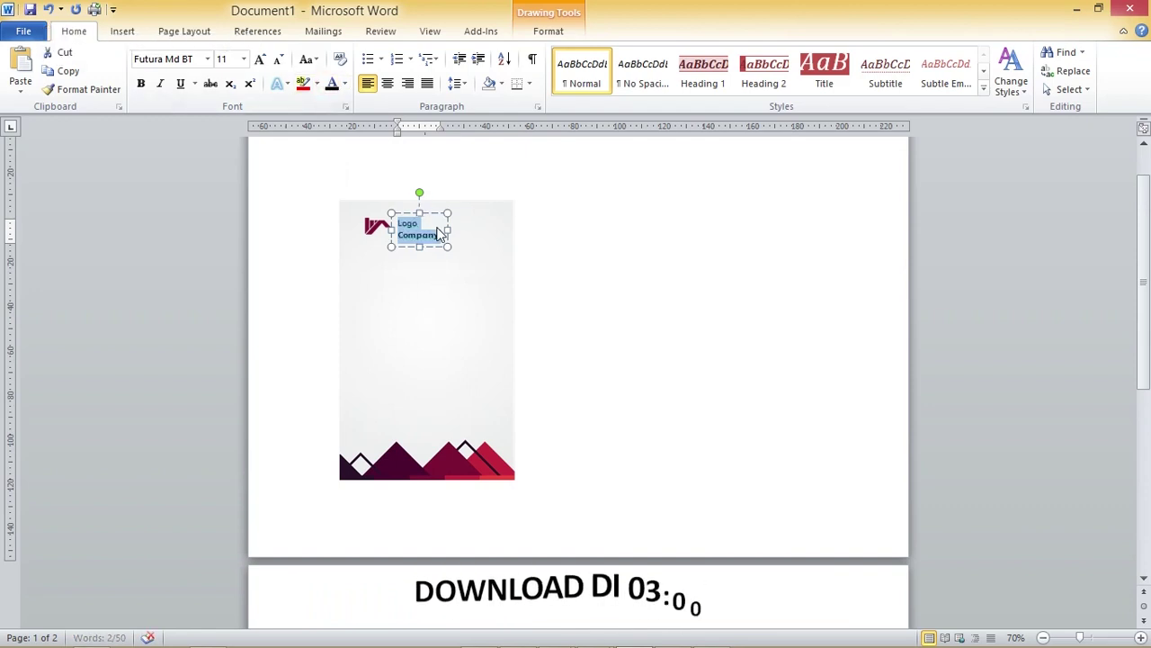
key(ctrl+shift+a)
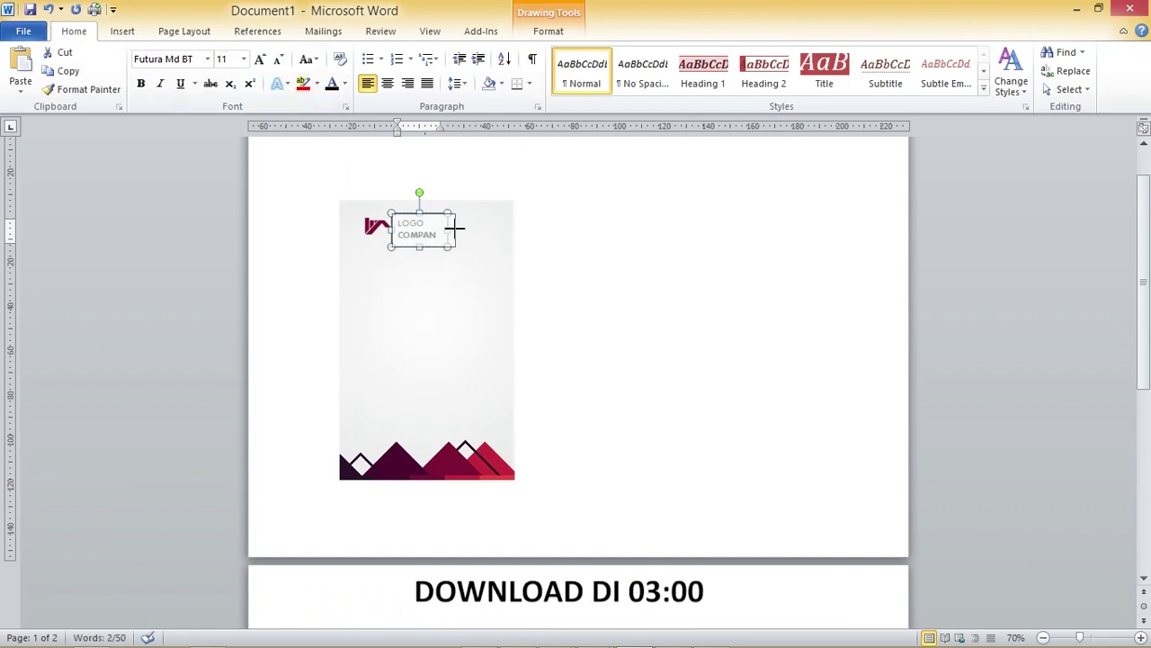
click(442, 185)
ctrl+scroll(440, 185, up, 1)
click(407, 359)
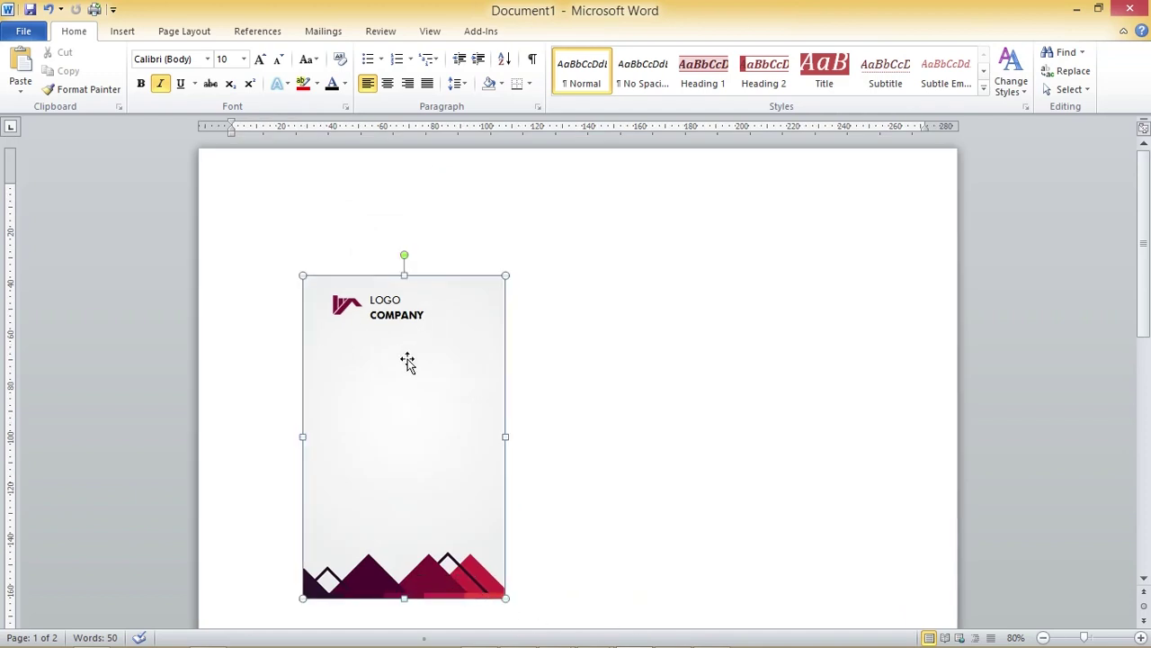
- Add a text box below the logo with the Join and Expired lines from Notepad, font enlarged
click(122, 30)
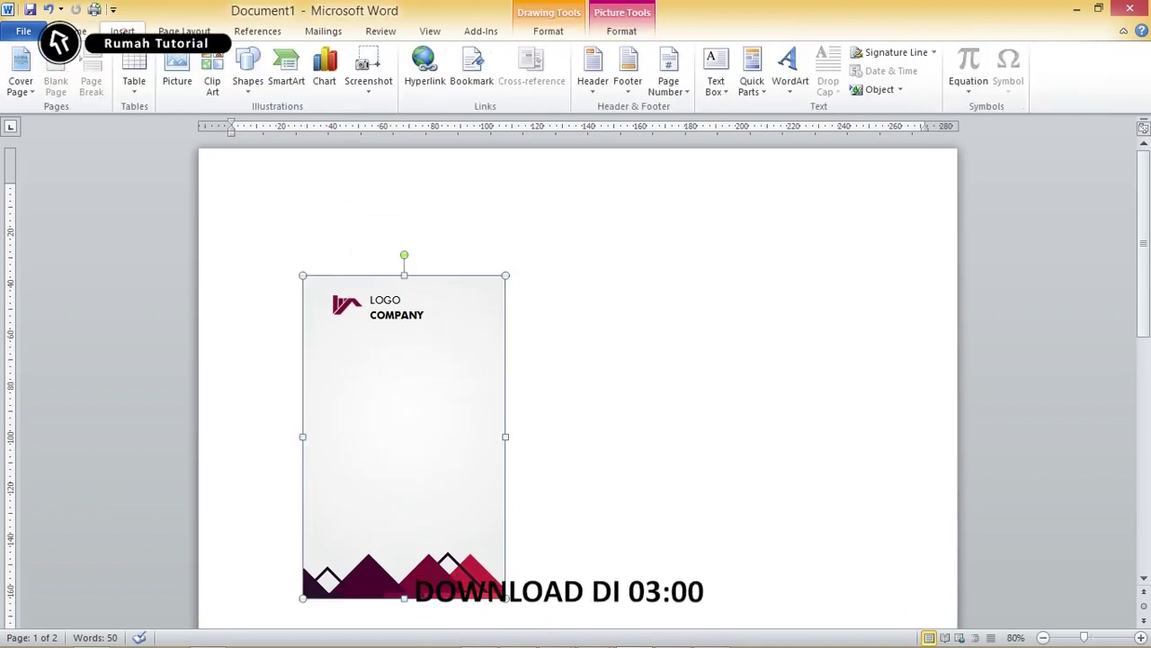
click(241, 85)
click(240, 129)
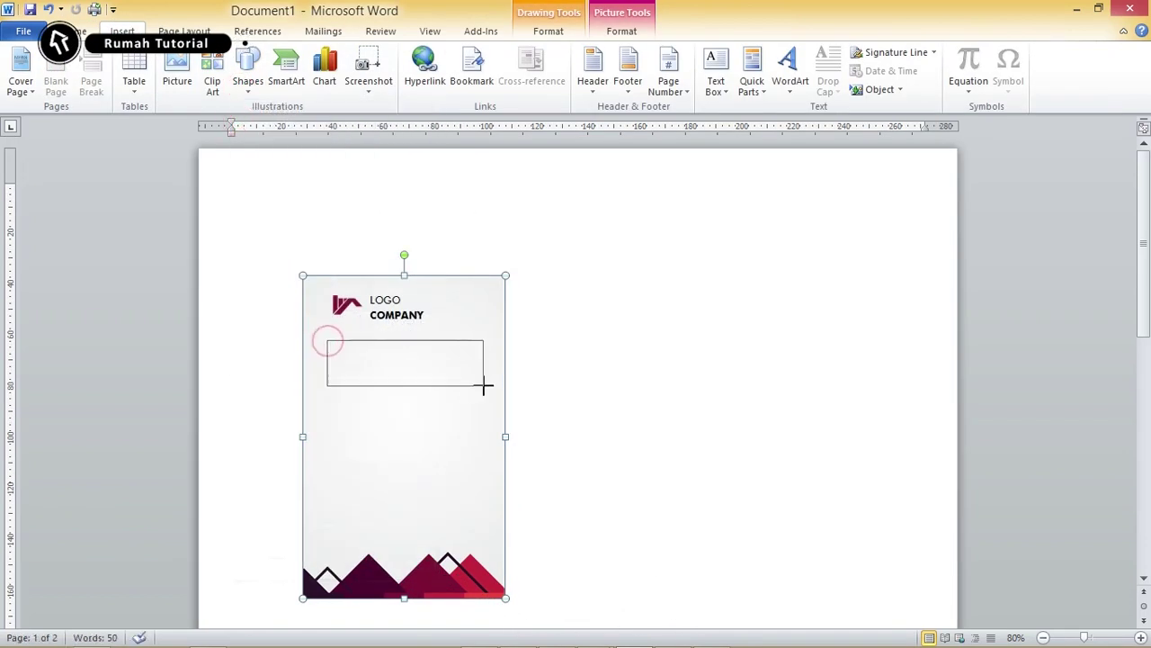
drag(483, 385, 485, 382)
key(alt+Tab)
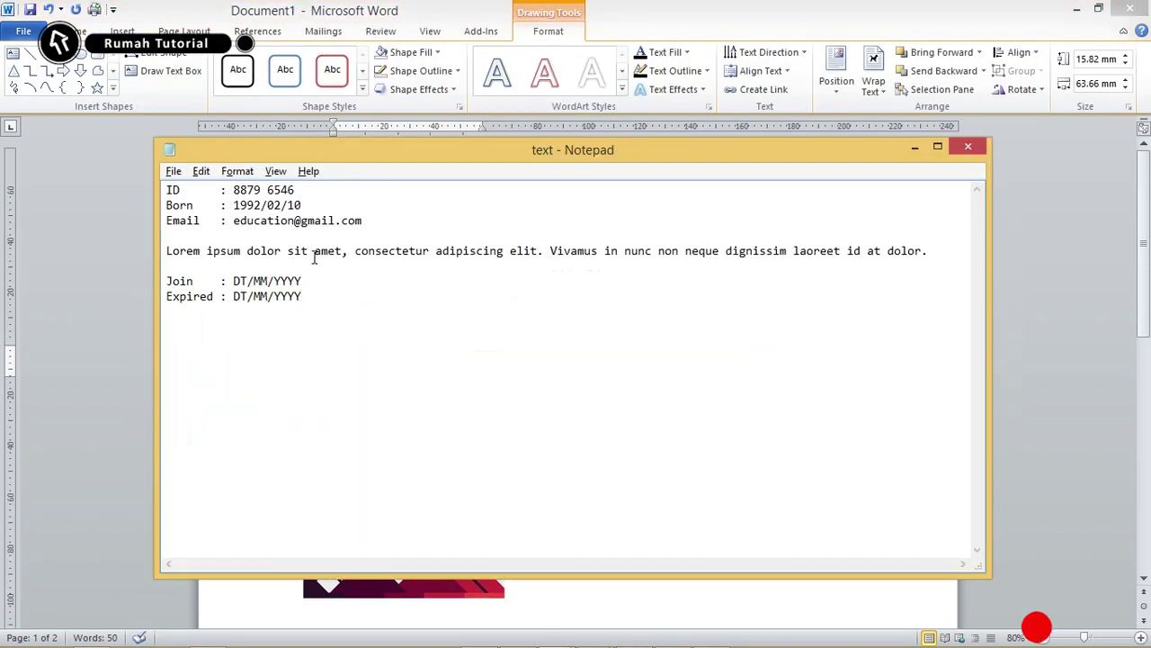
drag(322, 302, 180, 281)
click(633, 14)
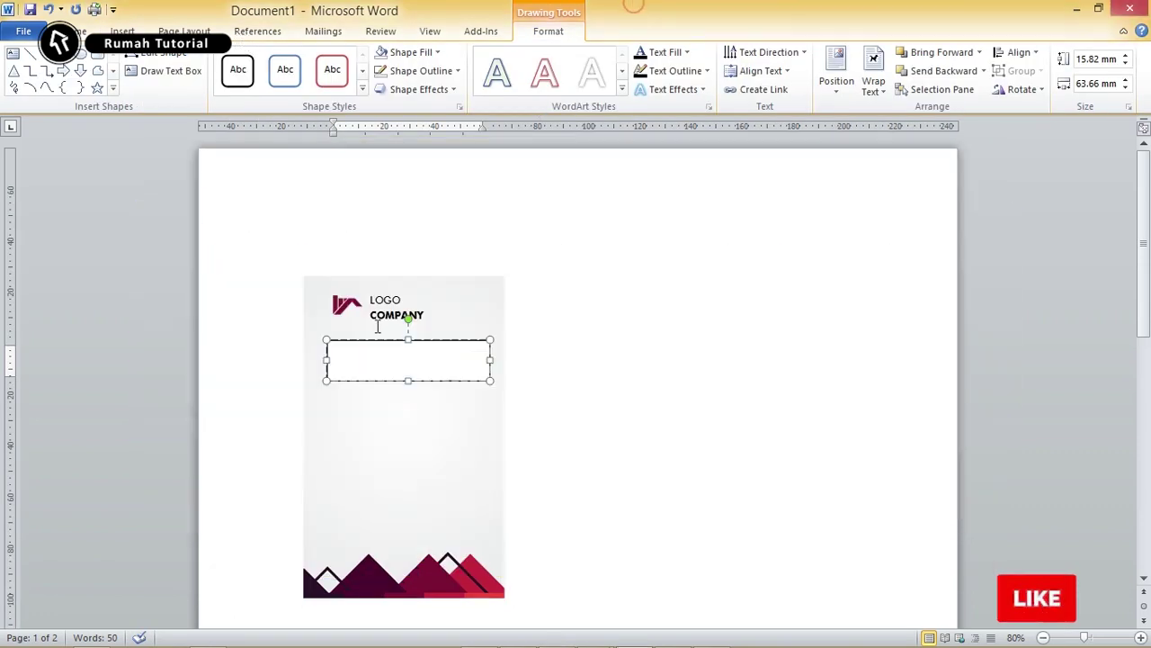
key(ctrl+a)
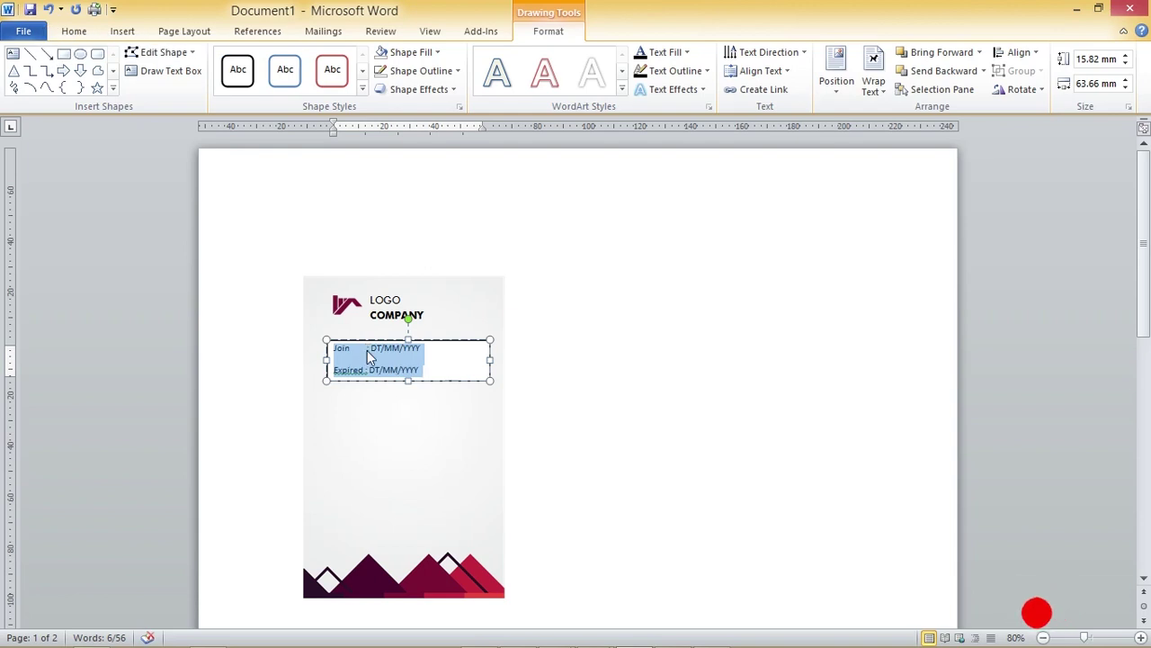
key(ctrl+bracketright)
key(ctrl+bracketright)
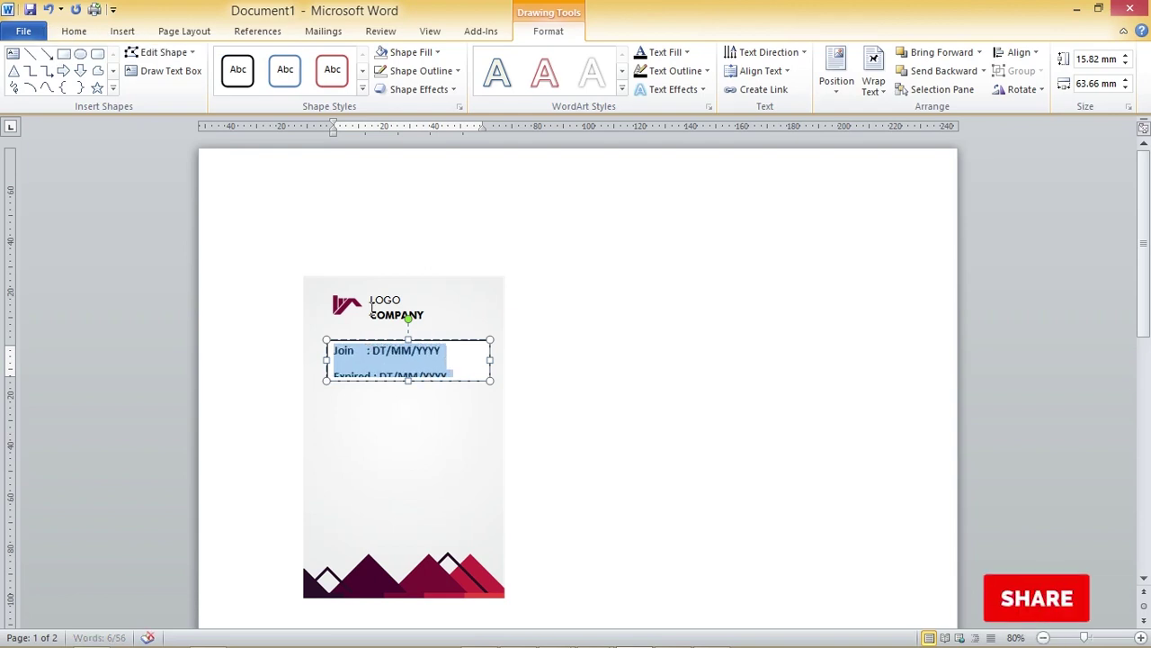
- Remove the date box's paragraph spacing and its outline
click(77, 32)
click(458, 83)
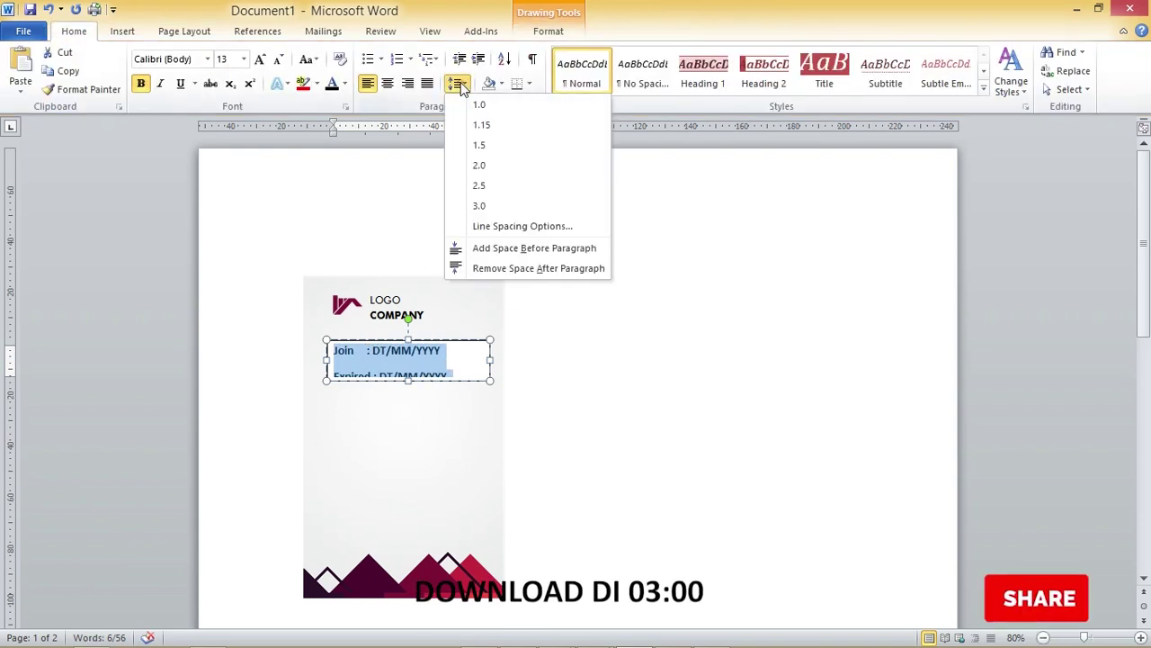
click(465, 268)
click(457, 82)
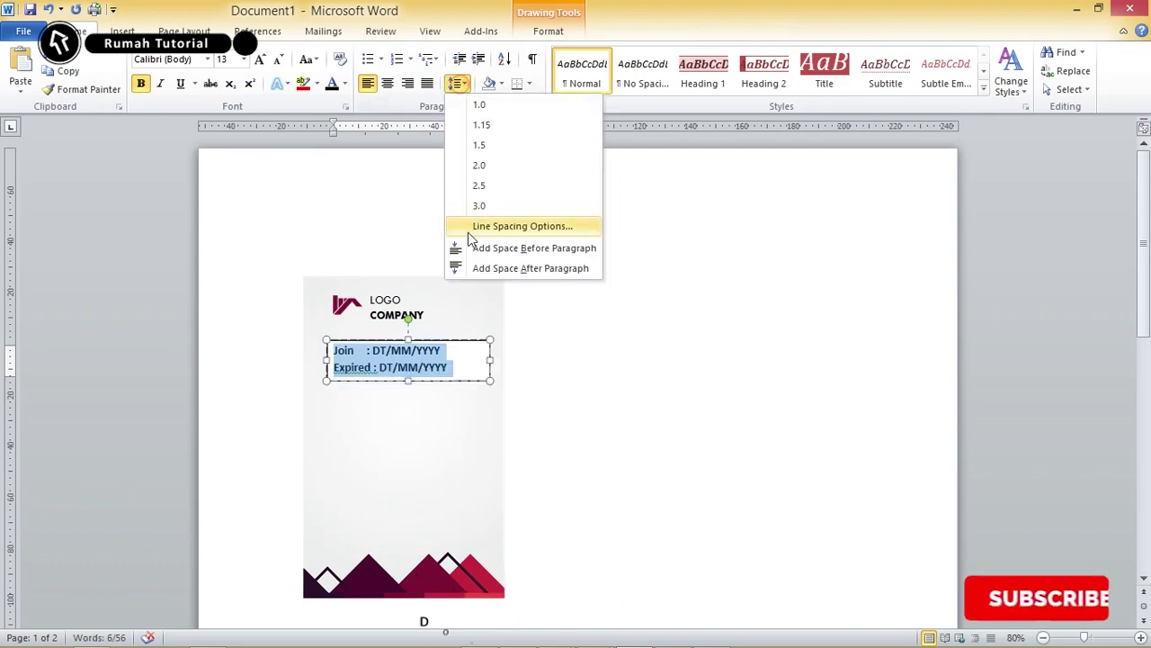
click(544, 32)
click(422, 70)
click(423, 211)
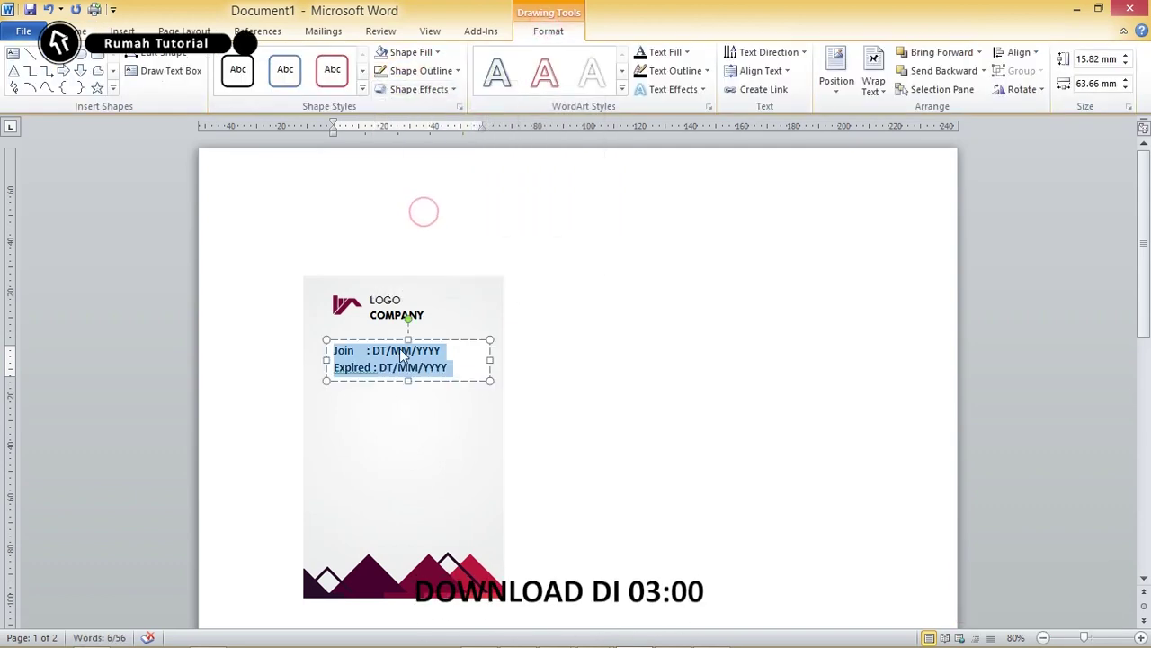
- Colour the date text dark red, fit the box under the logo, and duplicate it beneath
click(685, 52)
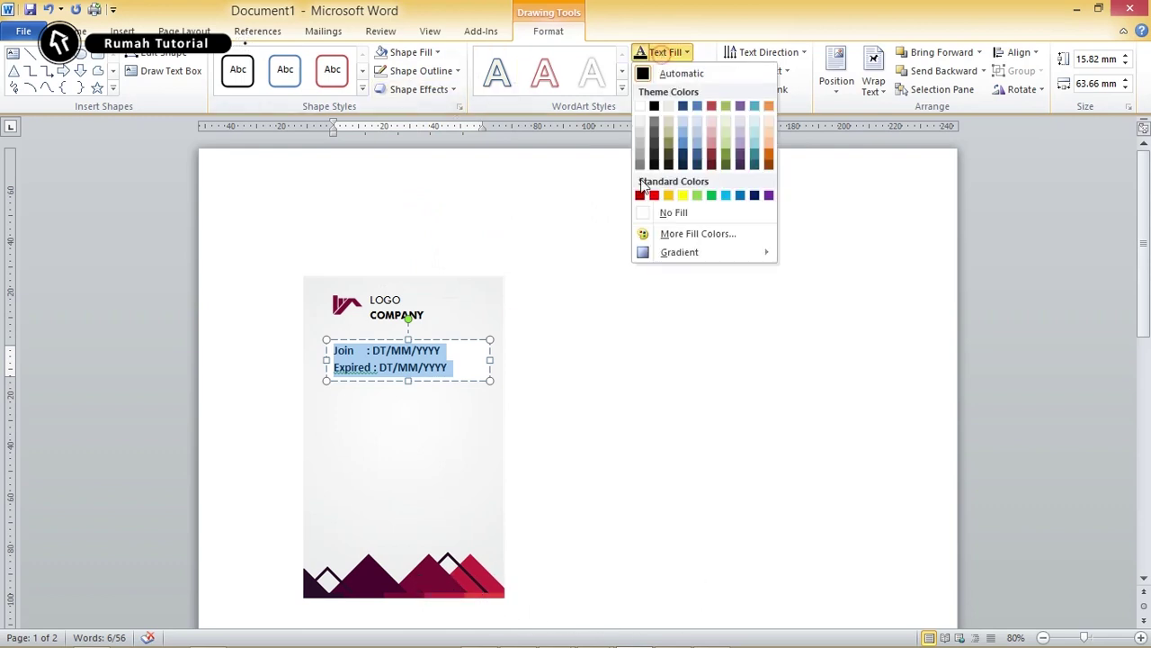
click(640, 189)
drag(422, 341, 425, 329)
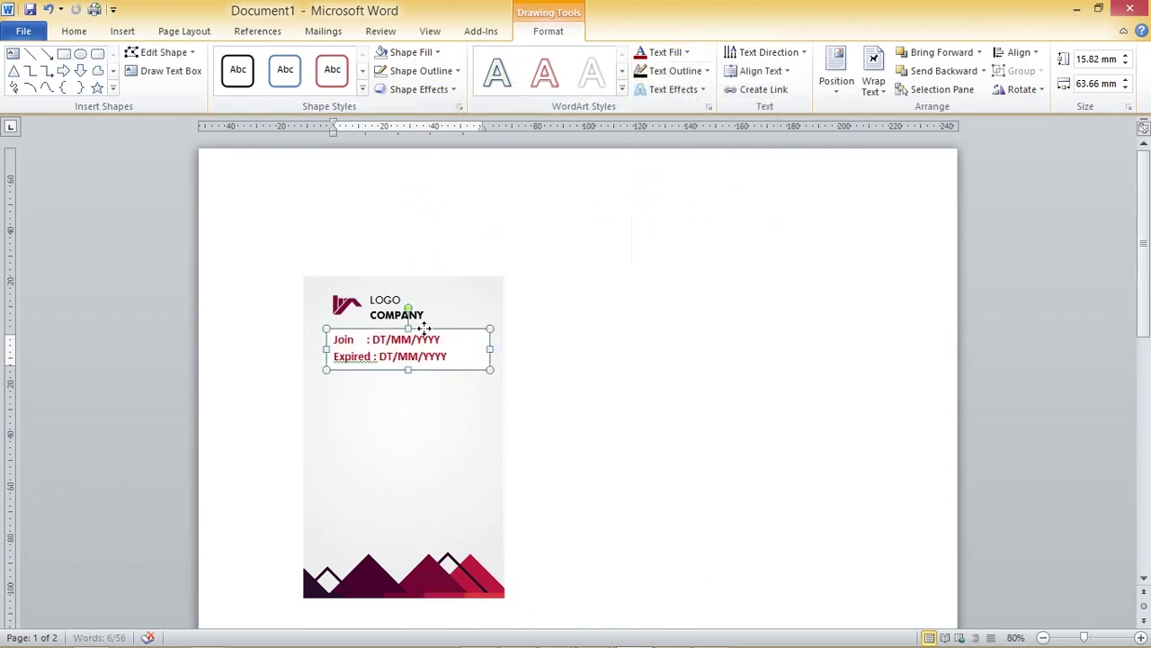
drag(481, 352, 463, 352)
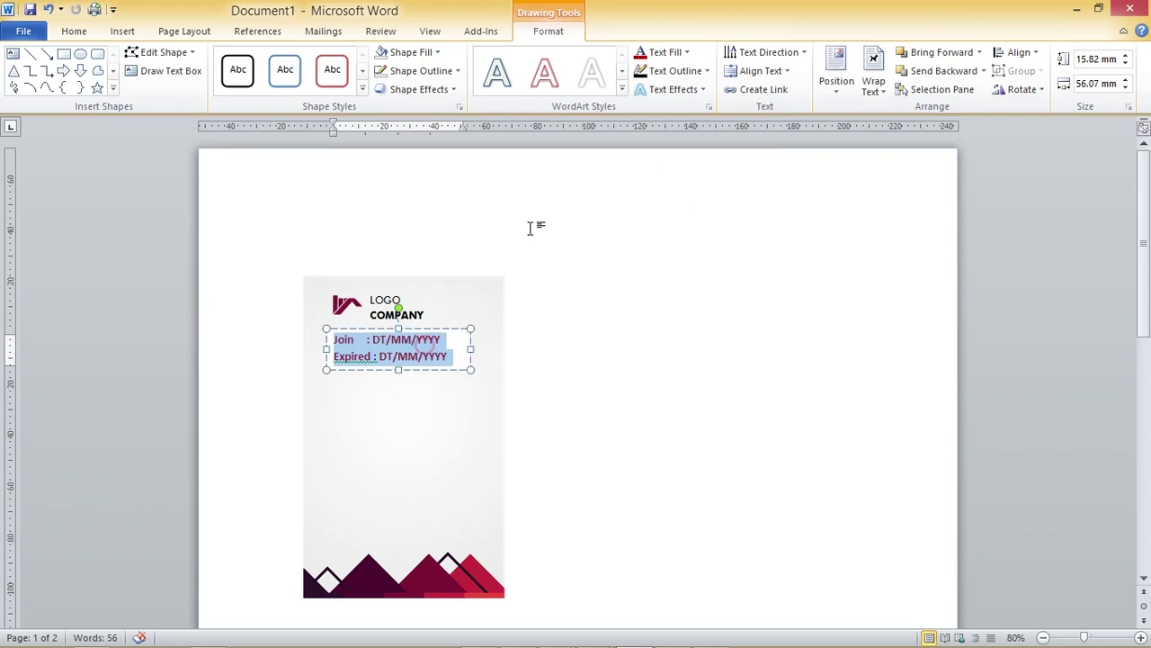
click(686, 52)
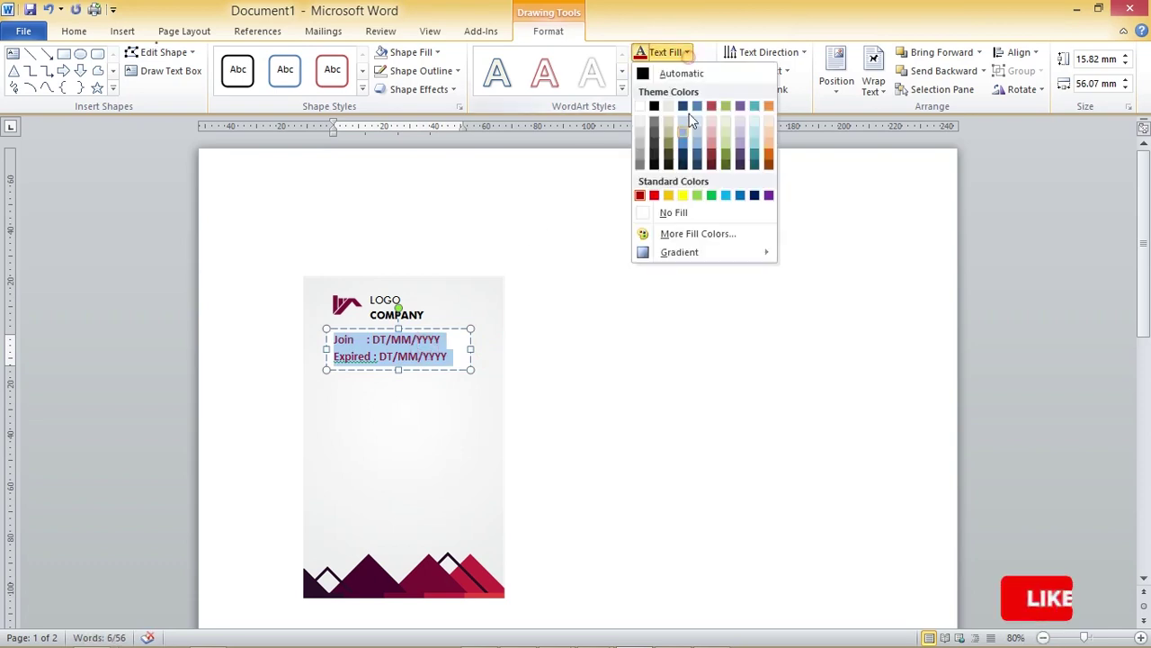
click(669, 243)
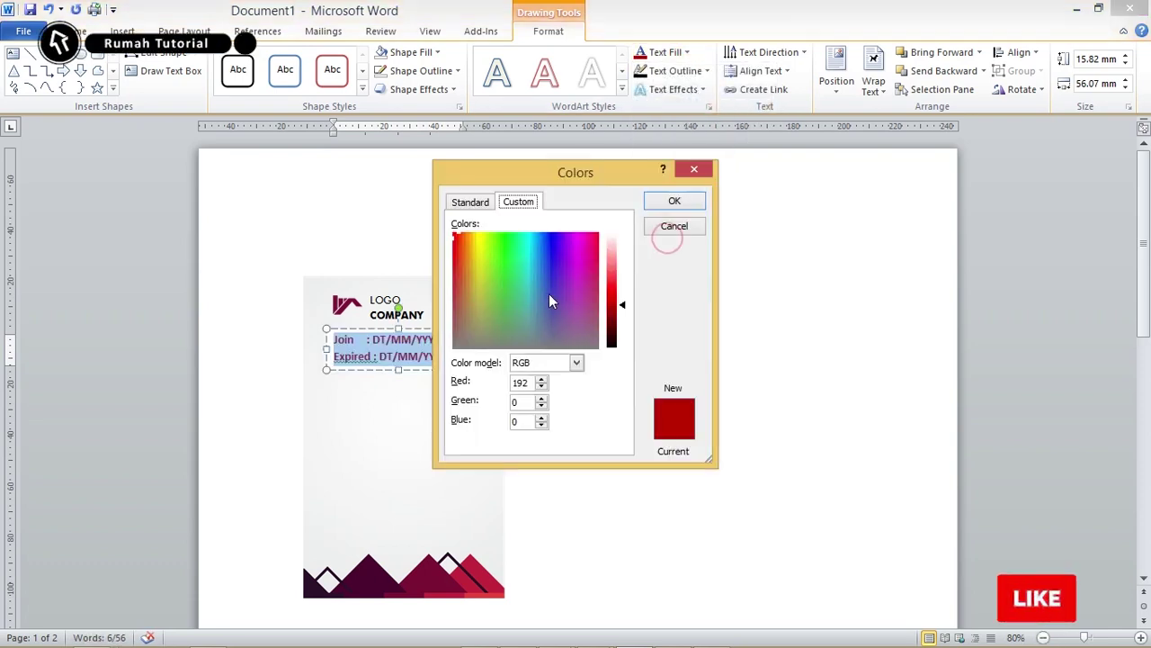
click(470, 202)
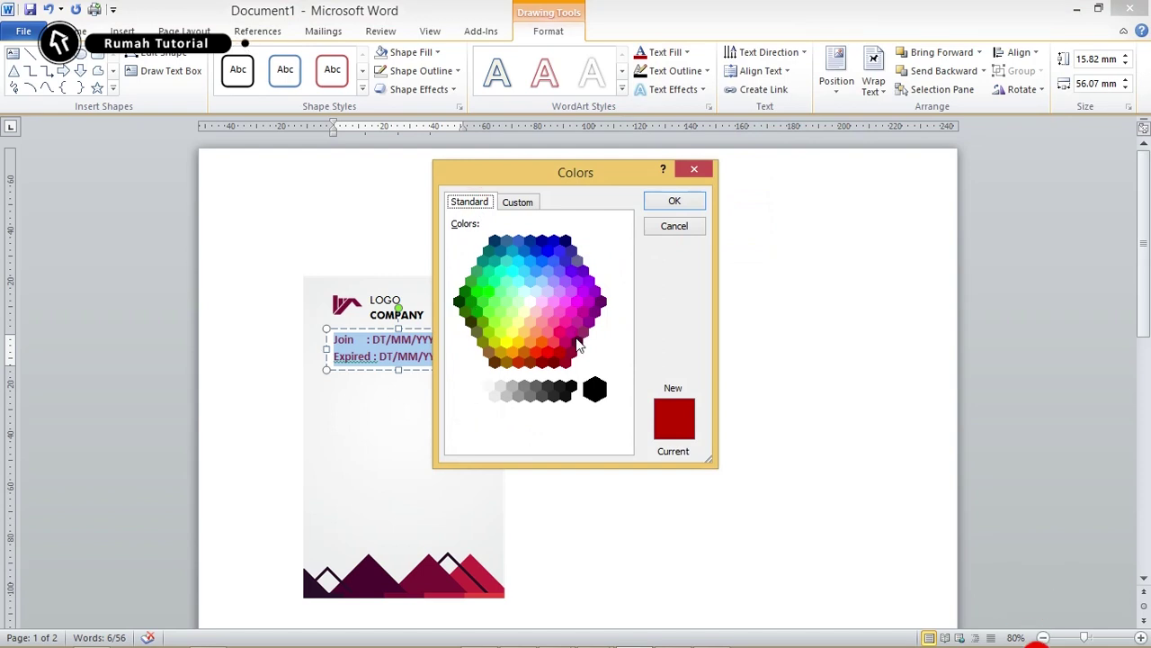
click(684, 201)
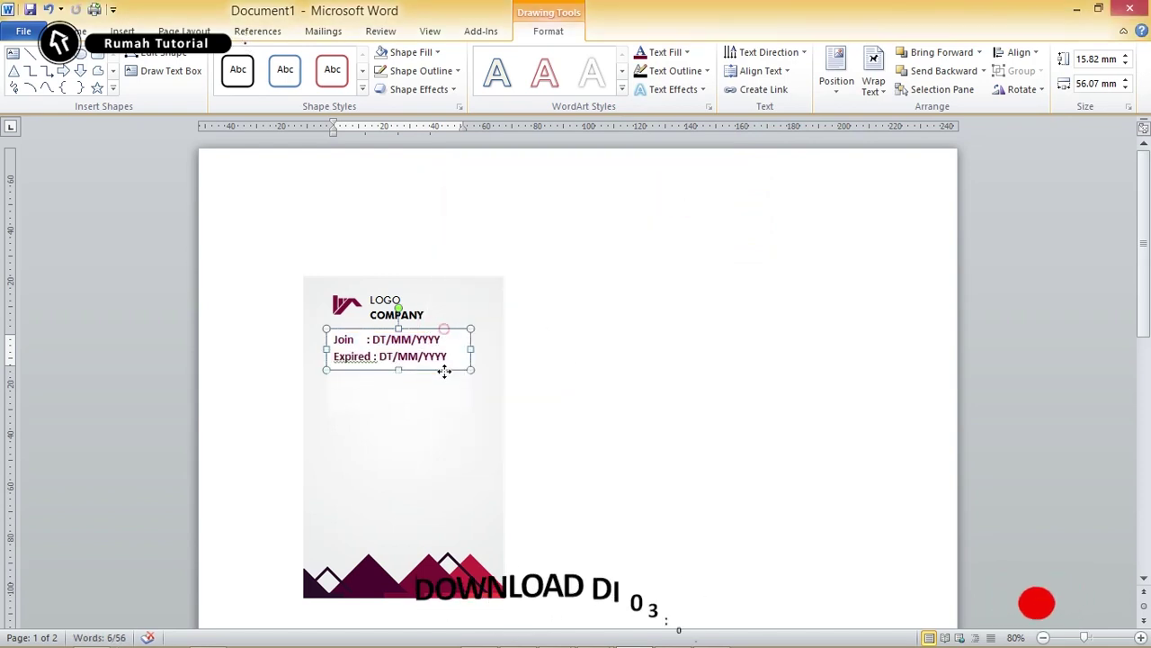
drag(445, 329, 442, 387)
key(ctrl+a)
- Copy the Lorem ipsum paragraph from the notes and paste it into the text box
key(alt+Tab)
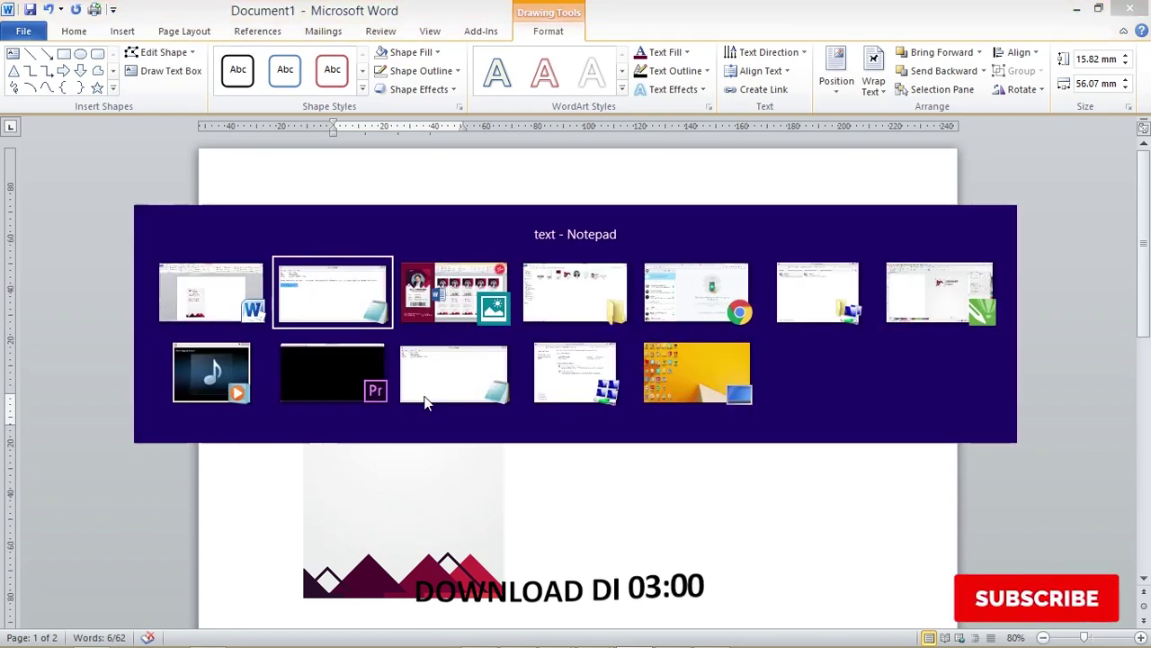
click(318, 290)
drag(167, 253, 941, 249)
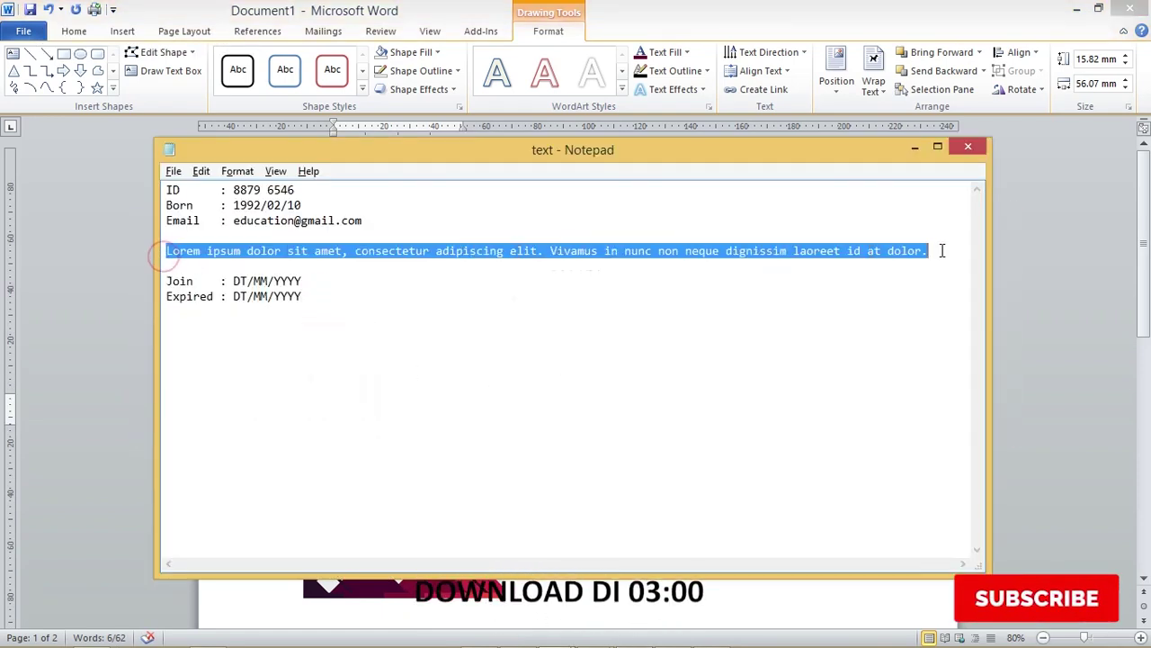
key(alt+Tab)
key(ctrl+v)
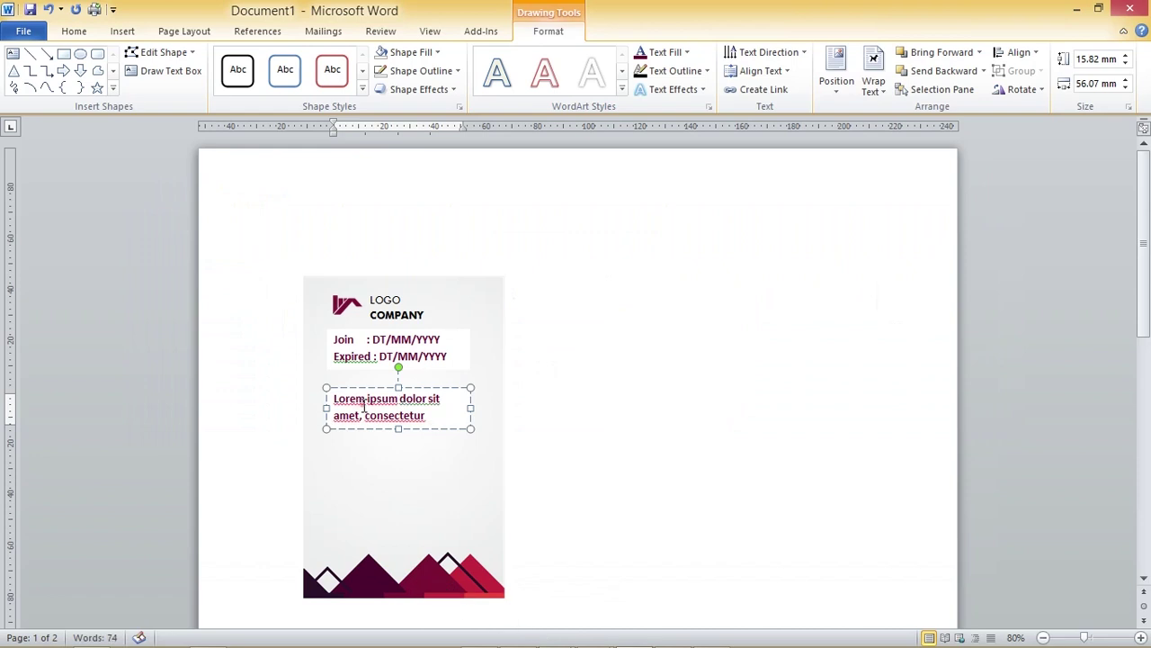
- Make the Lorem text a bulleted item, reduce its indent and widen the box
triple_click(364, 407)
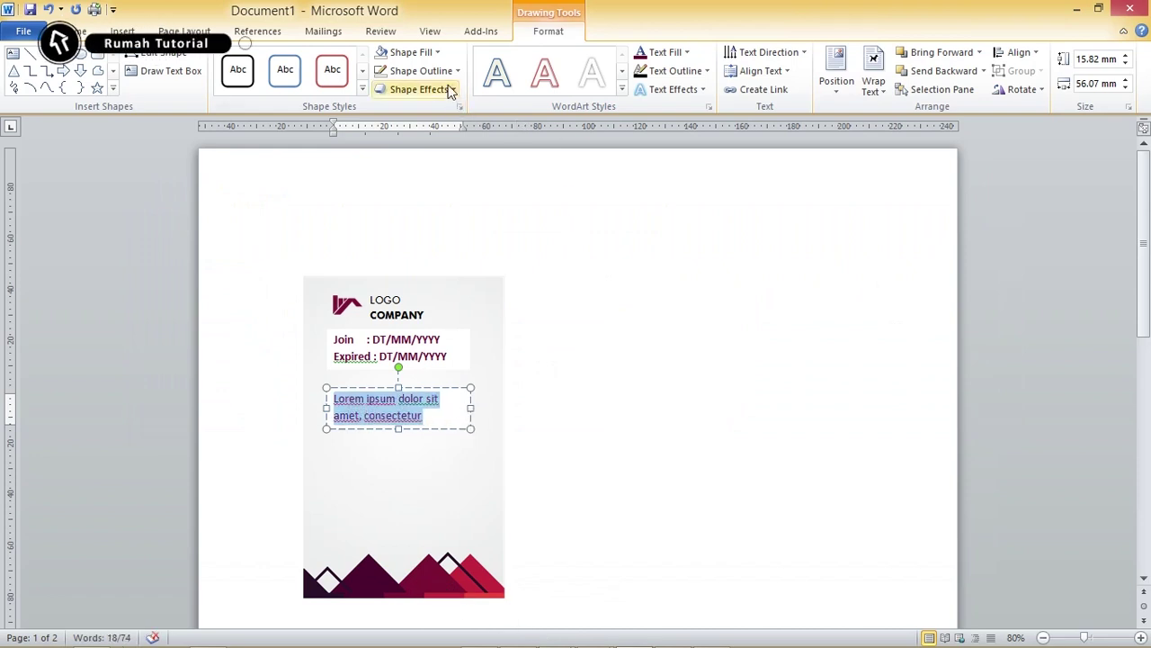
click(79, 30)
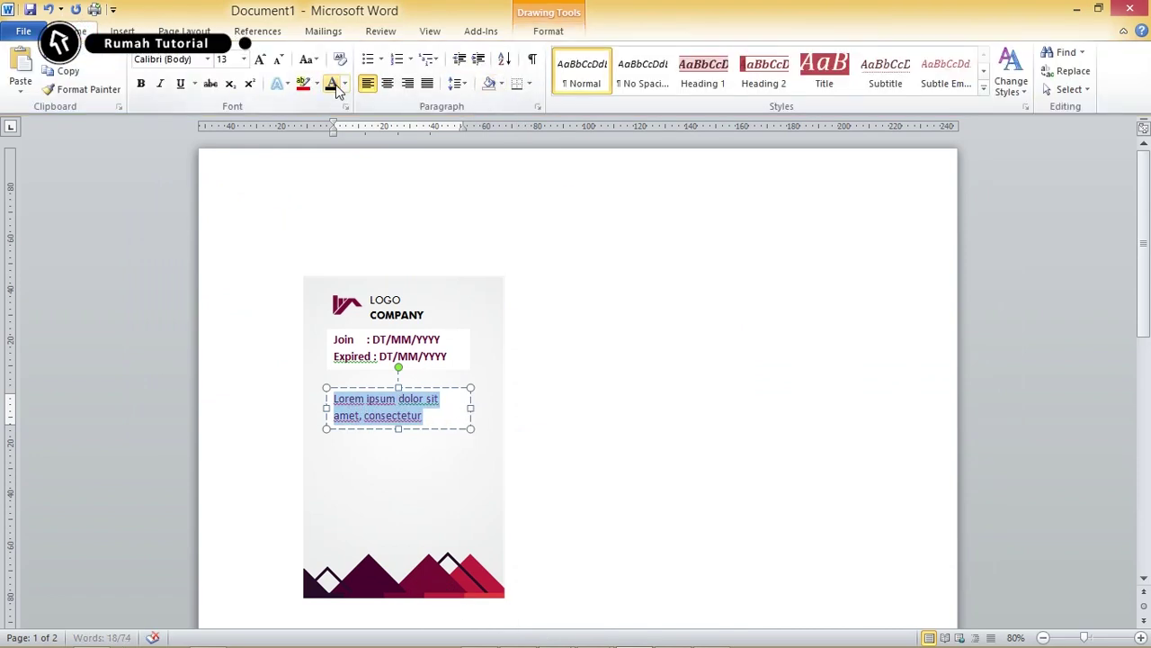
click(368, 59)
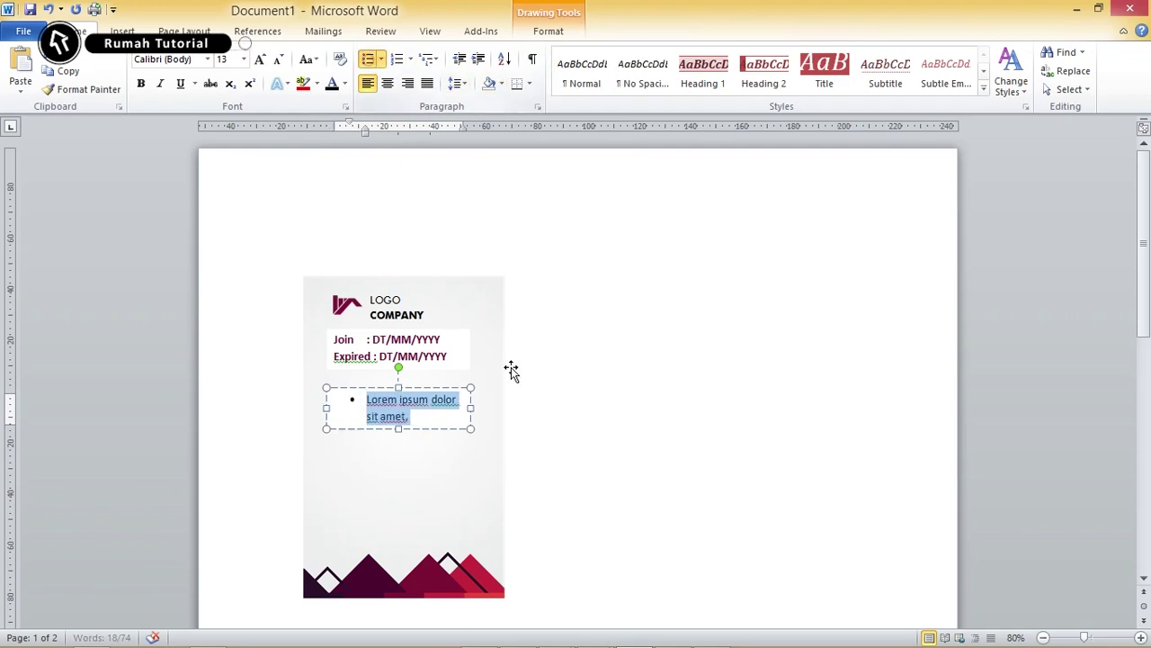
drag(495, 407, 496, 408)
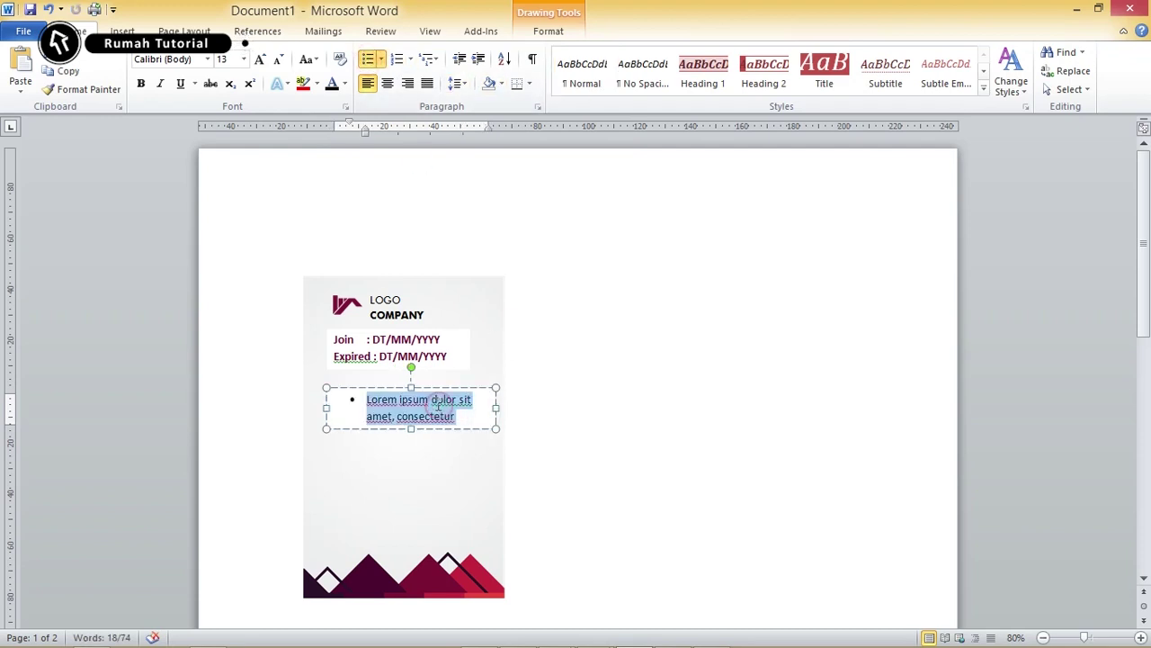
click(352, 397)
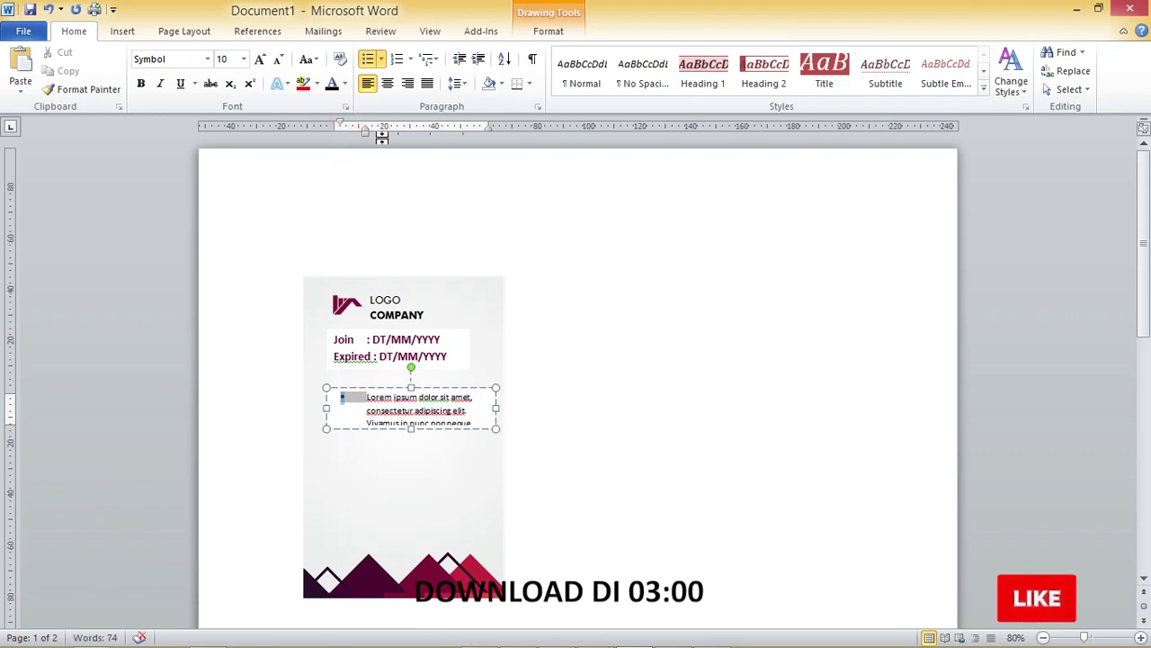
drag(381, 135, 335, 126)
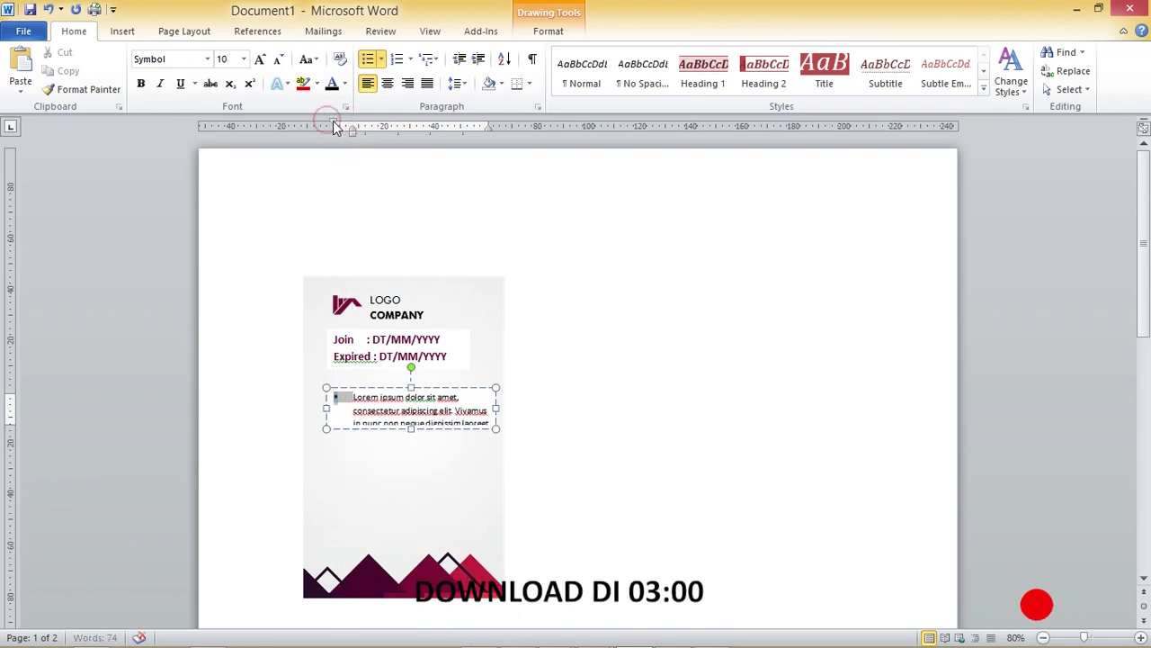
click(501, 407)
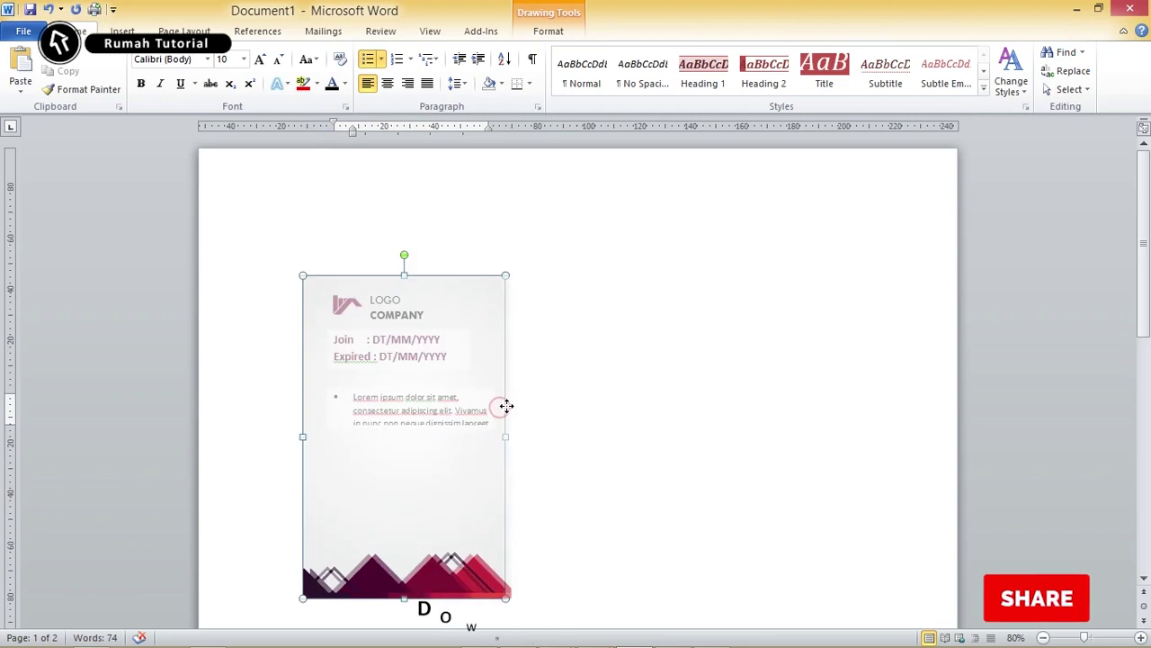
click(459, 405)
drag(501, 409, 515, 409)
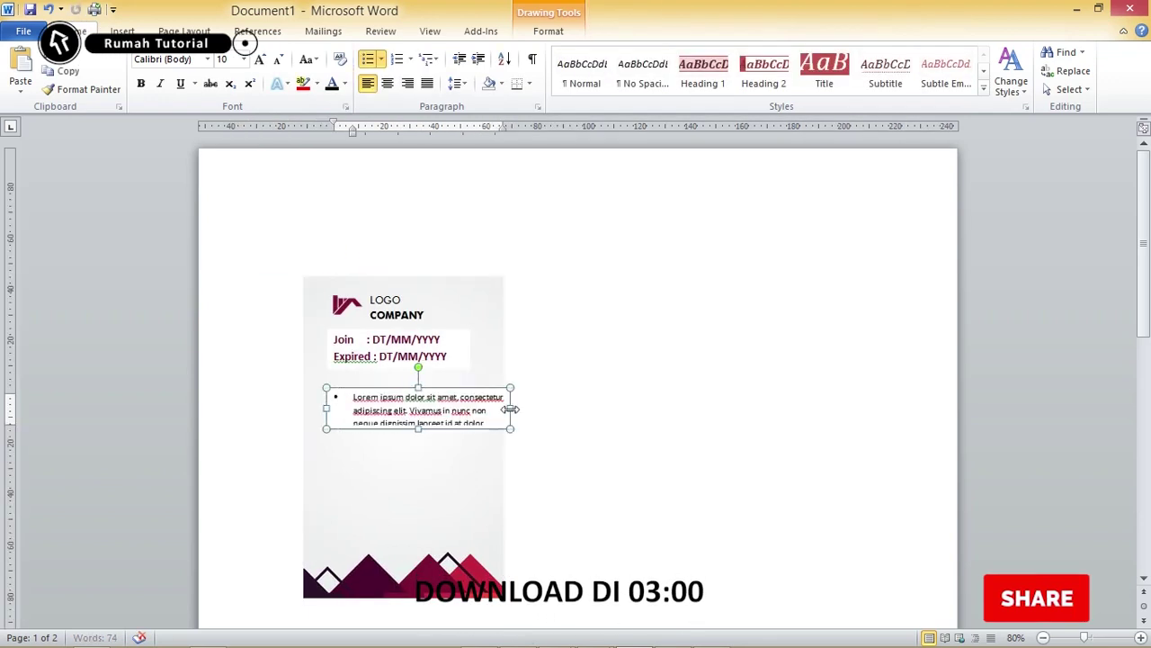
- Start a second bullet at 'Vivamus', then lengthen the box and nudge it left and down
key(Return)
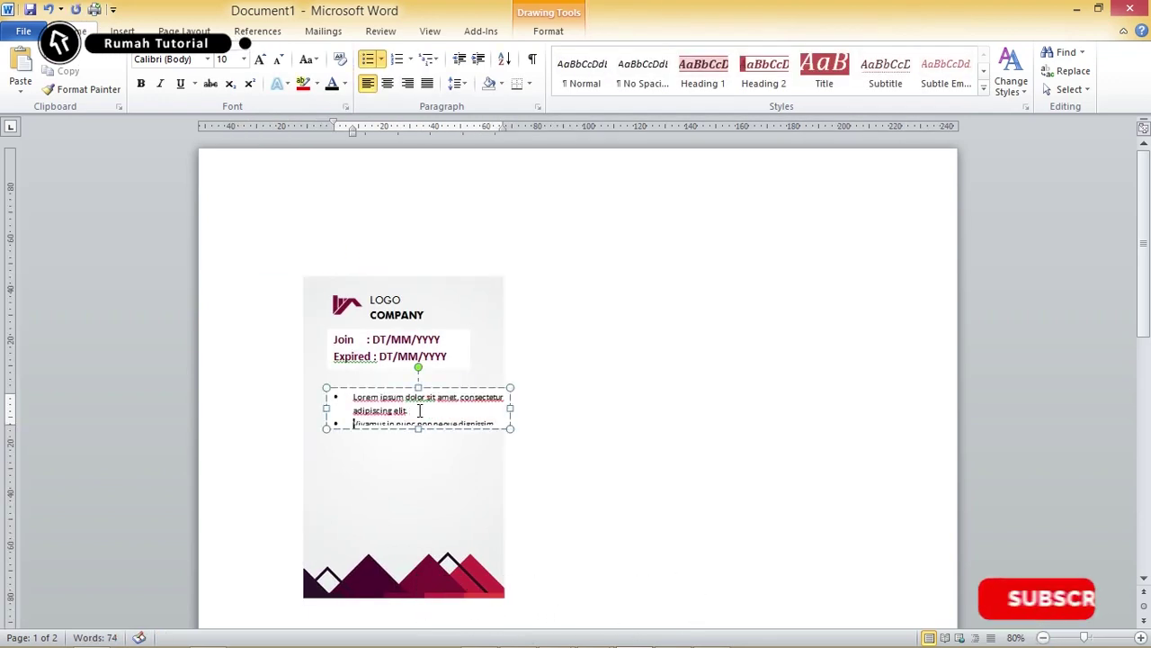
drag(412, 441, 411, 452)
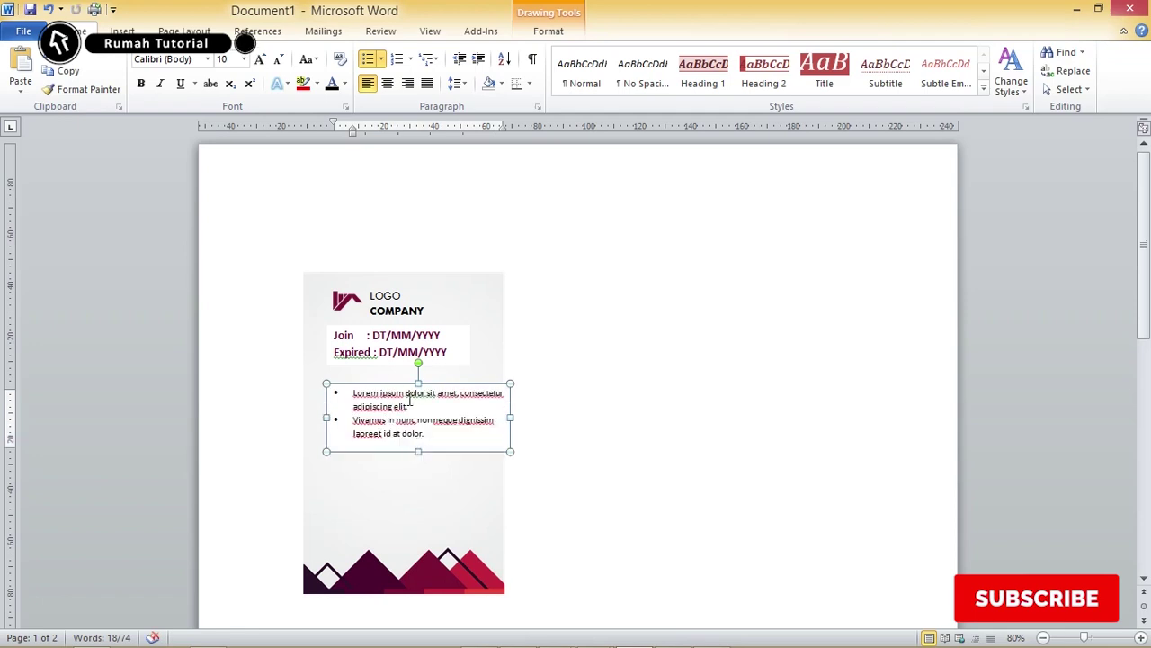
drag(393, 384, 374, 397)
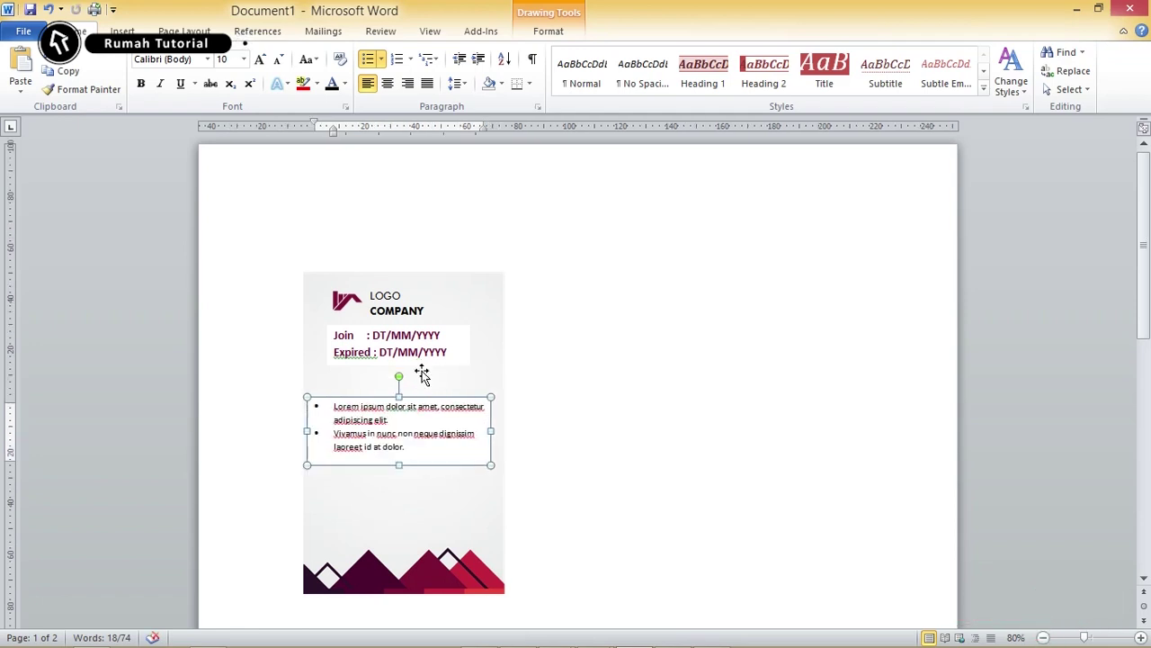
click(418, 359)
- Group the logo with the company name and move the group to the card's centre
click(396, 306)
shift+click(340, 300)
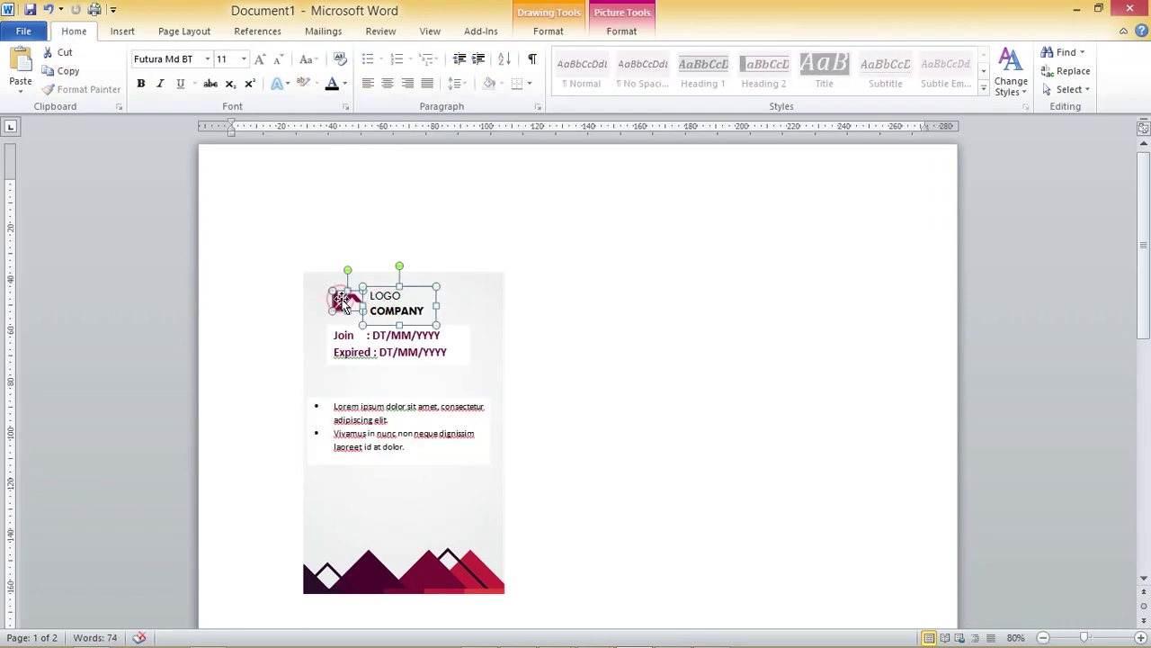
right_click(348, 306)
click(510, 392)
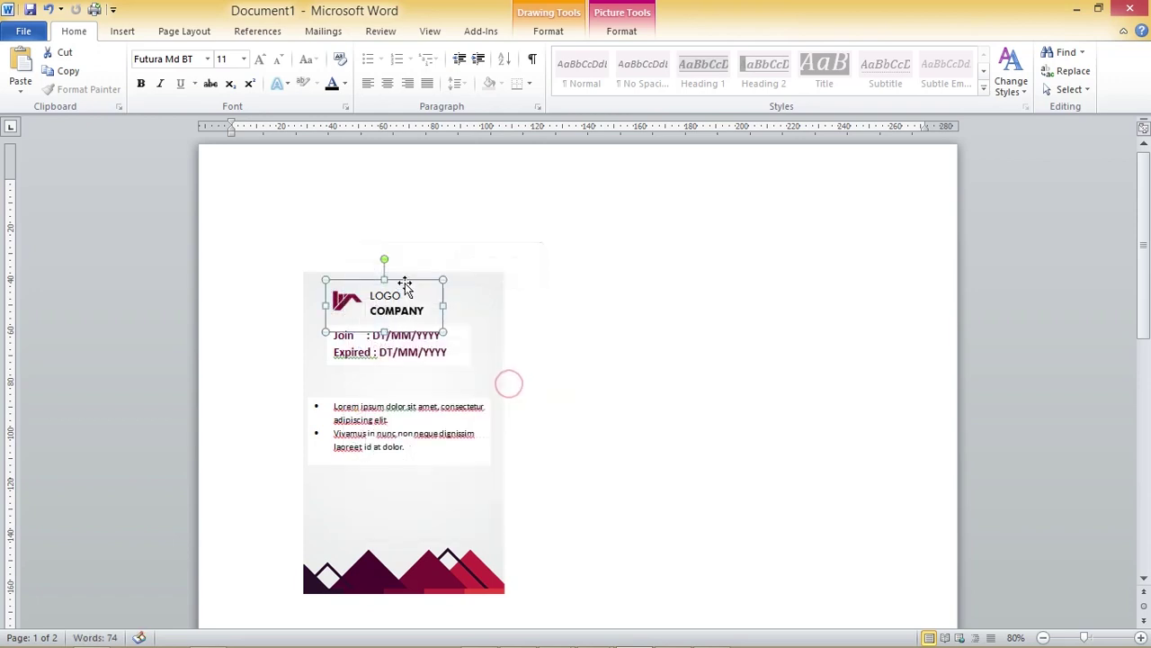
drag(440, 287, 477, 292)
- Centre the join and expiry dates box under the logo
click(392, 340)
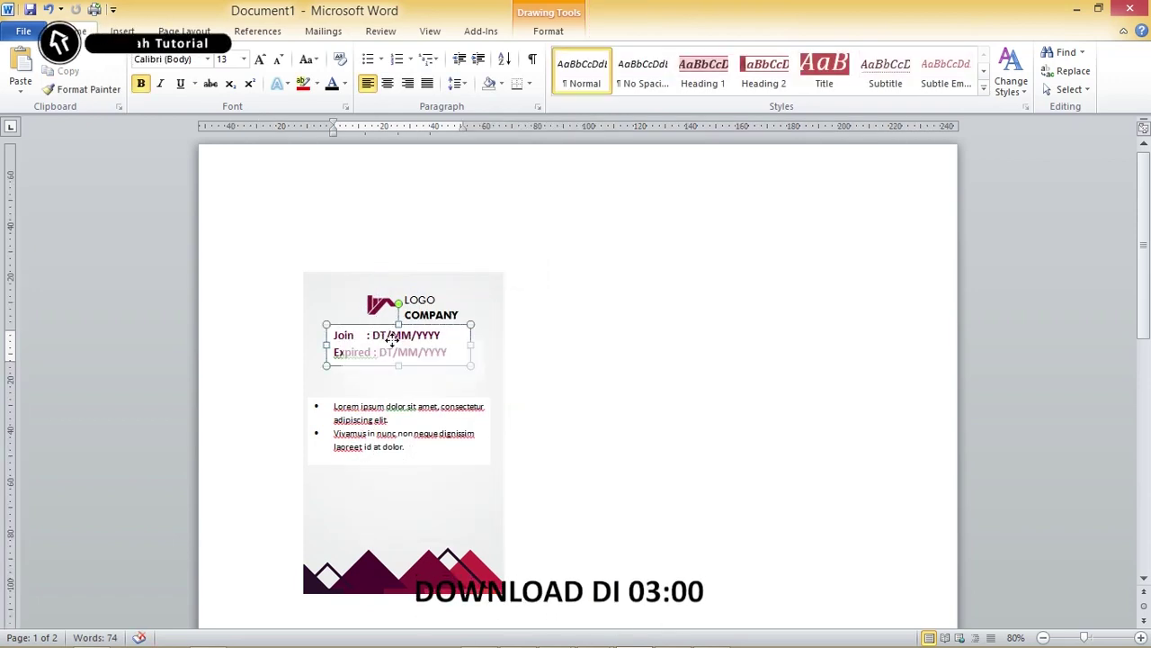
drag(388, 336, 401, 348)
click(396, 421)
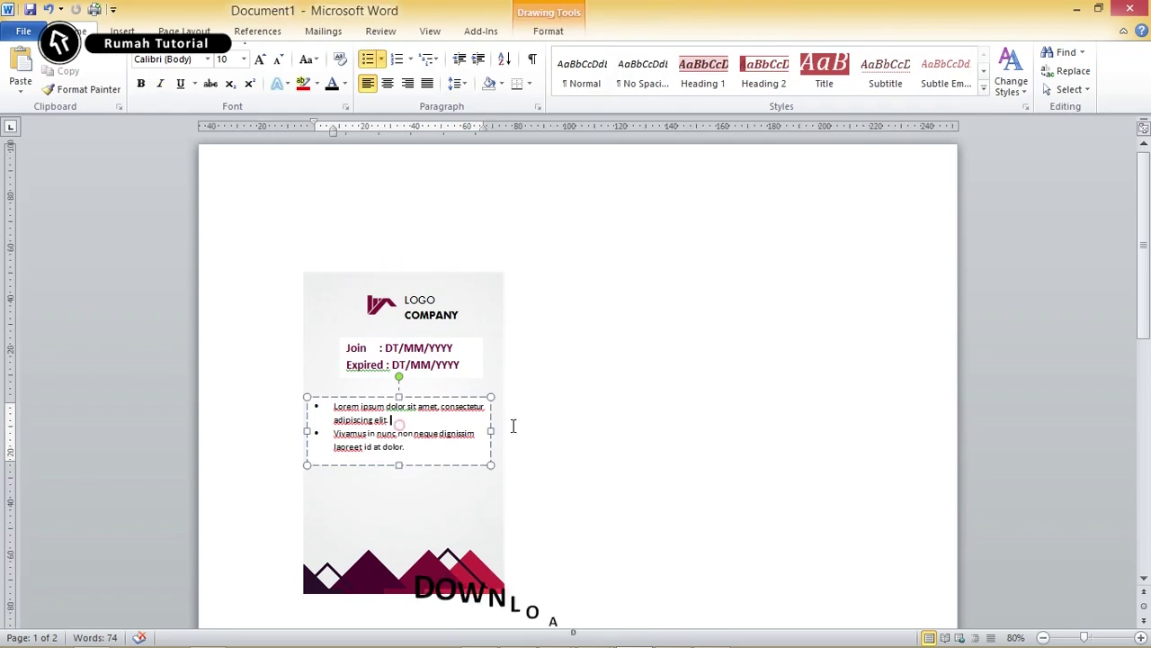
drag(1148, 311, 1147, 336)
- Duplicate the dates box below the notes and retype it as the 'Yout Signature' label
click(396, 290)
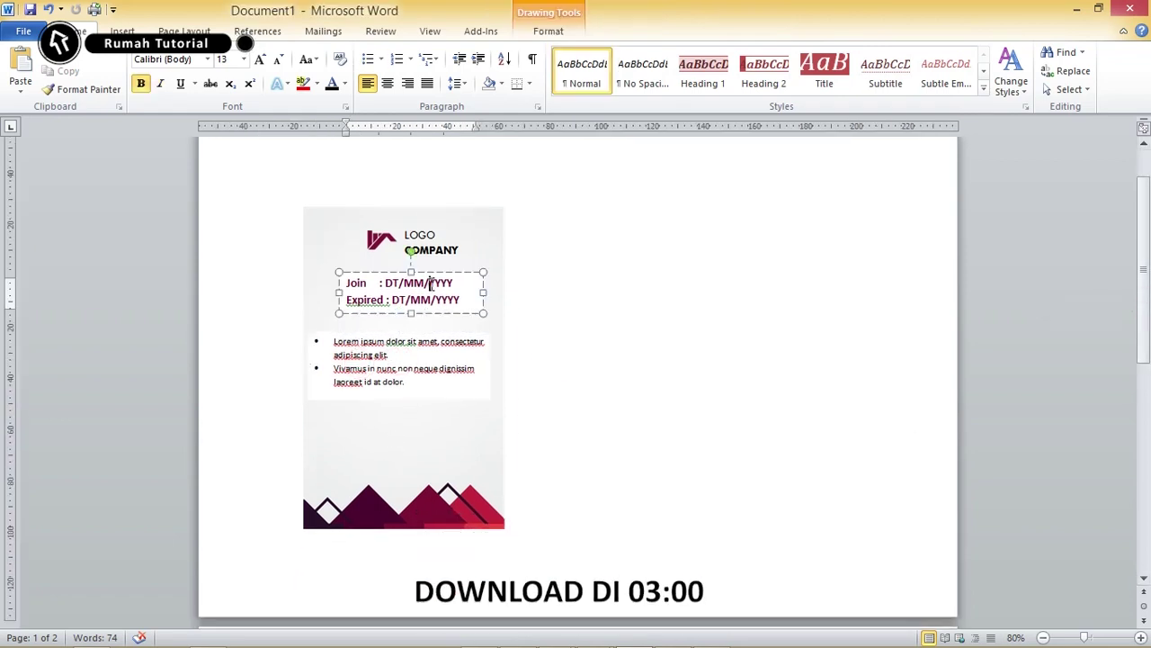
drag(402, 292, 402, 433)
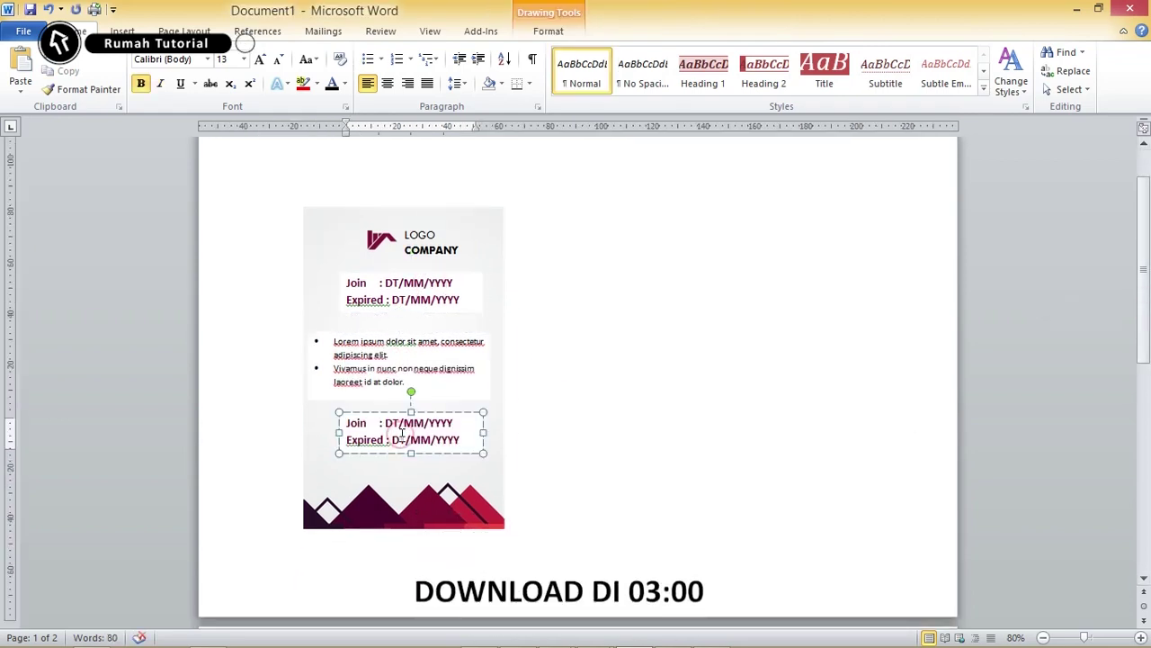
key(ctrl+a)
text(yout)
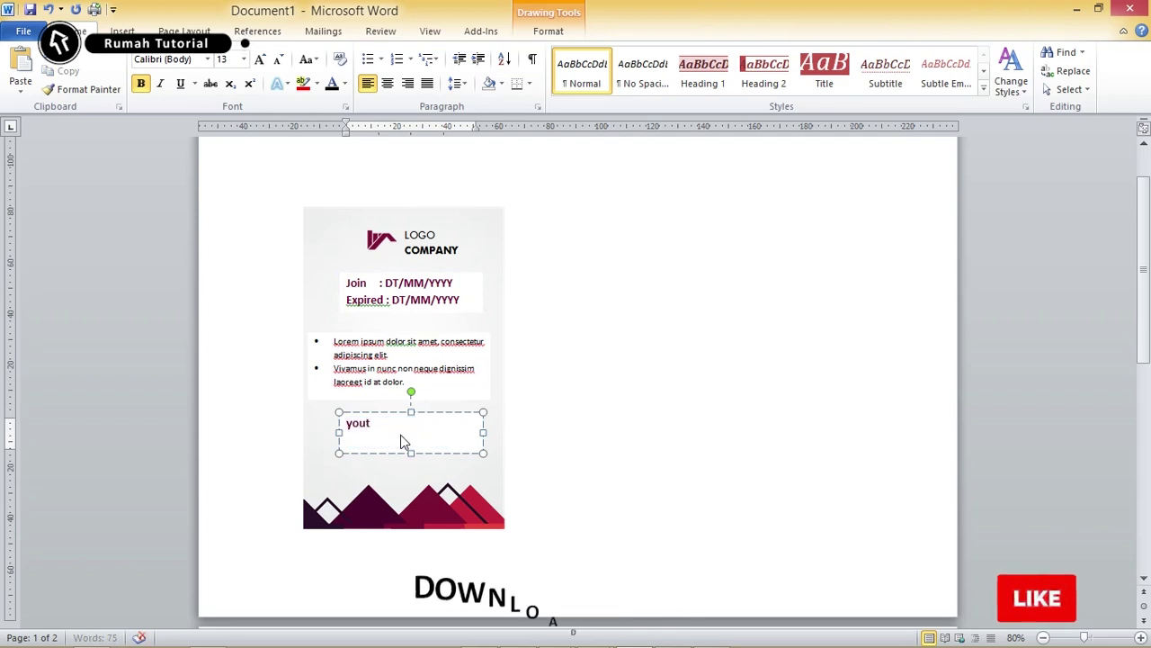
key(BackSpace)
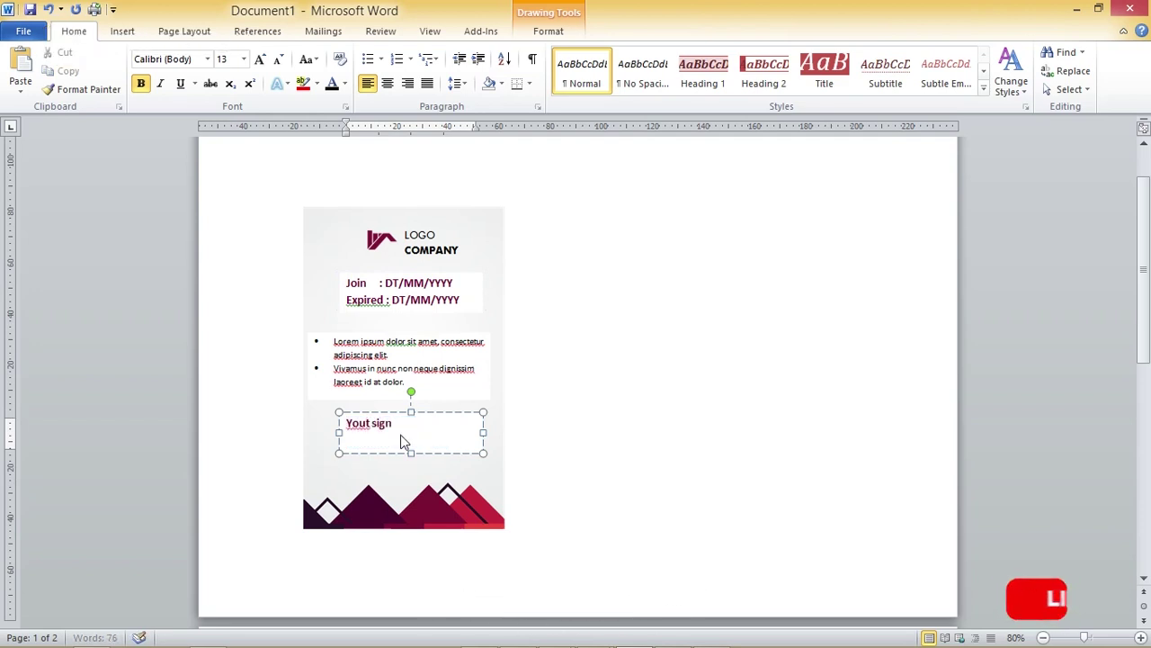
- Centre the signature label text and switch it to title case
key(ctrl+a)
key(ctrl+e)
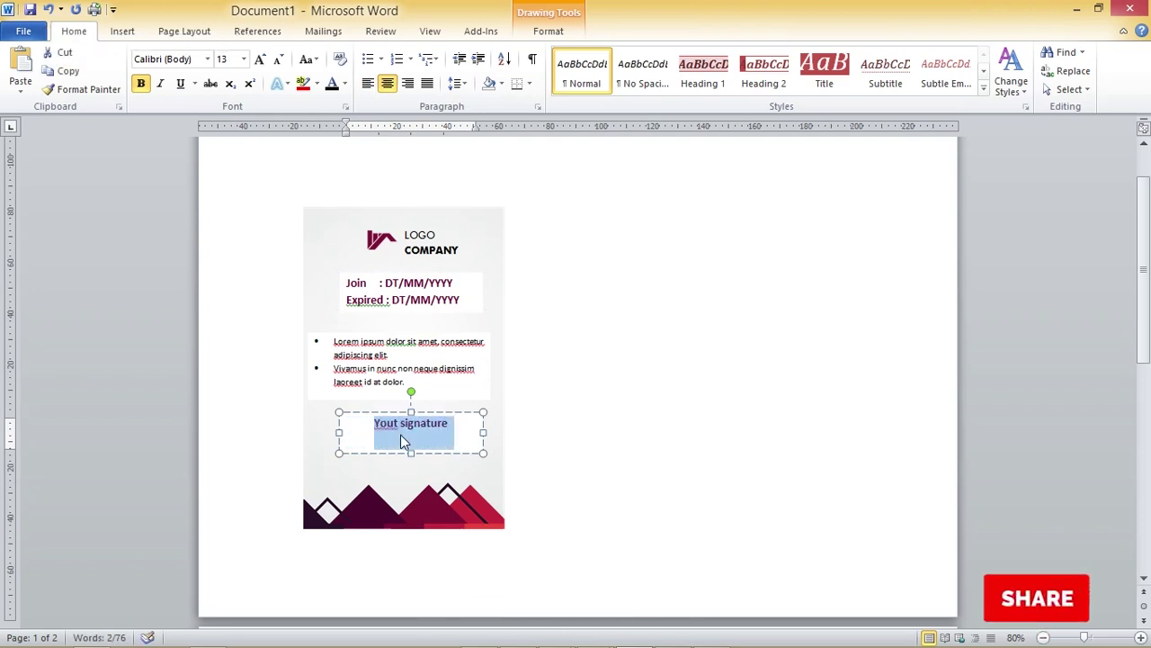
key(ctrl+shift+a)
key(shift+F3)
key(shift+F3)
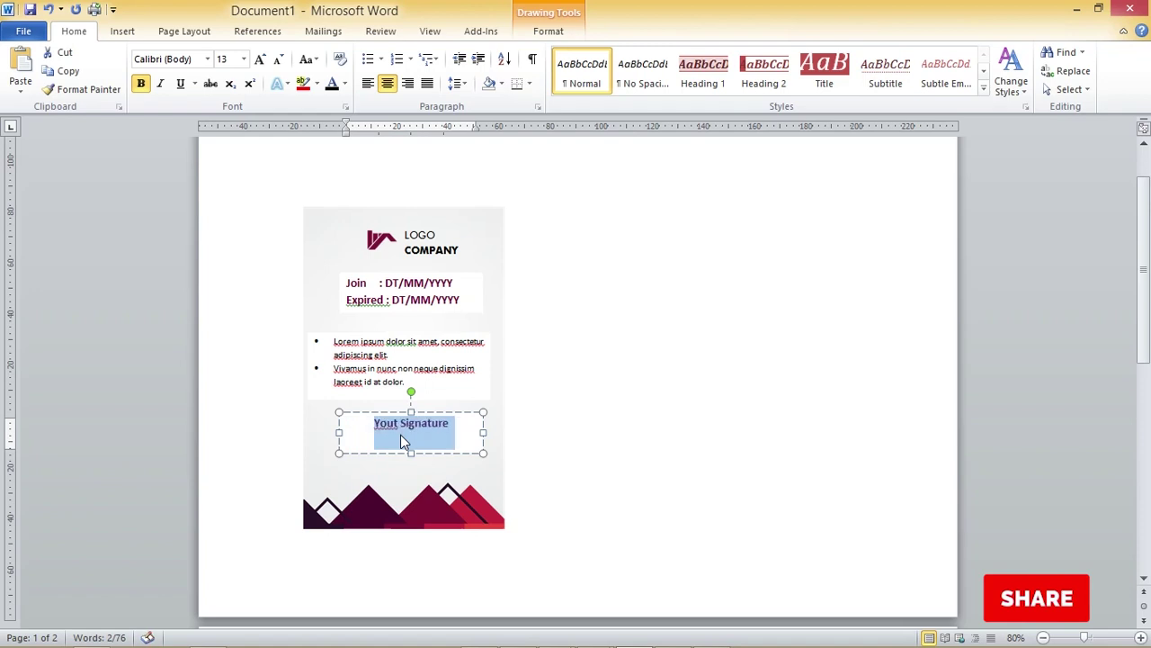
click(401, 438)
click(415, 461)
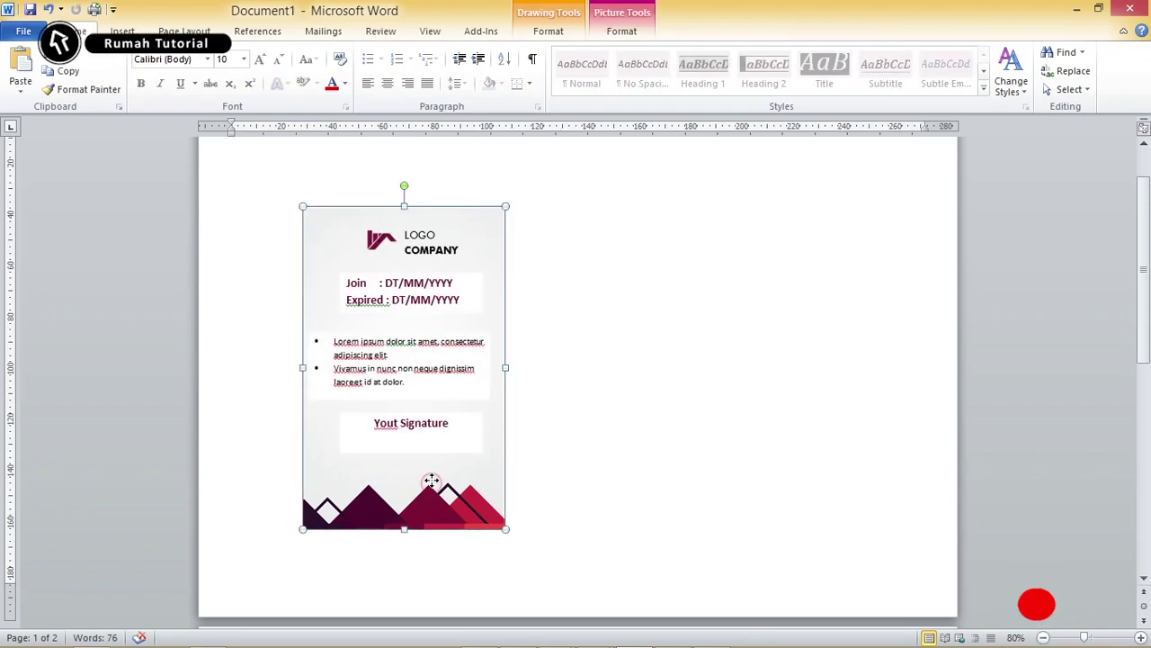
click(532, 454)
scroll(532, 454, up, 1)
click(411, 464)
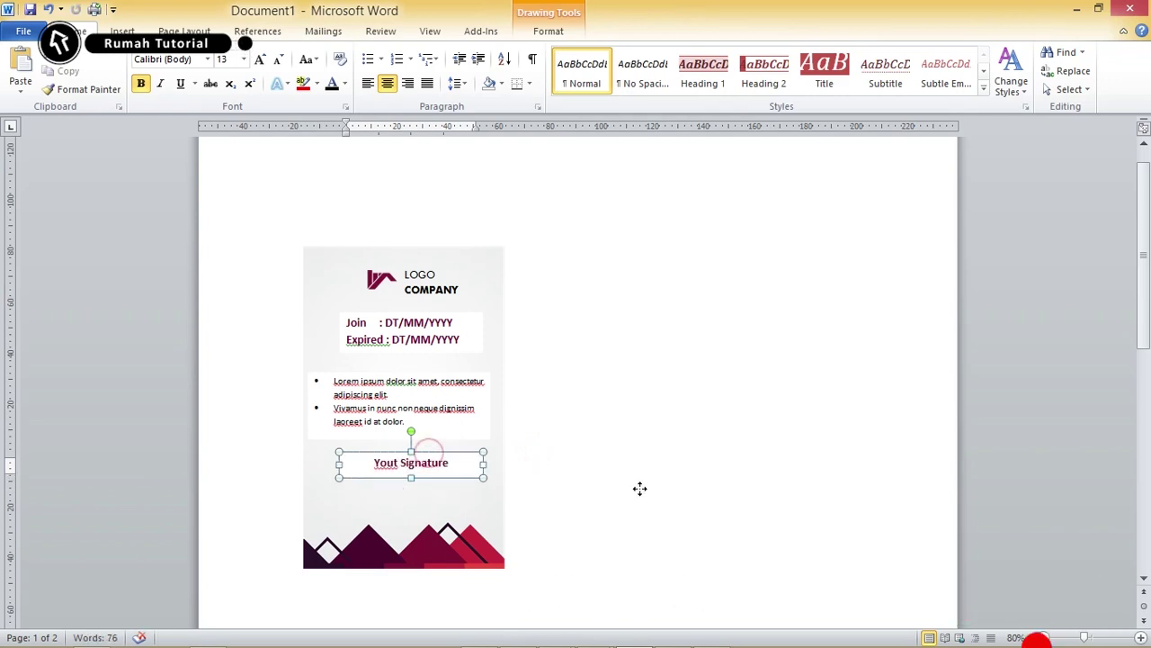
- Copy the label box beside the card and fill the copy with the ttd signature picture
ctrl+drag(459, 453, 670, 489)
click(549, 32)
click(412, 52)
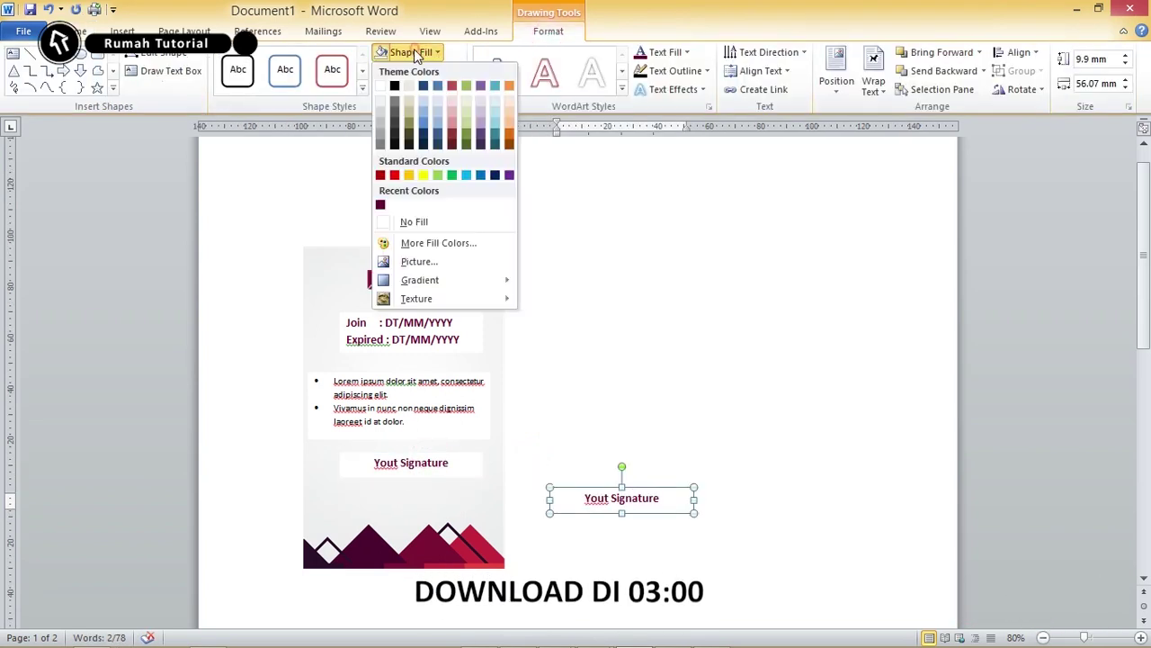
click(428, 259)
double_click(450, 266)
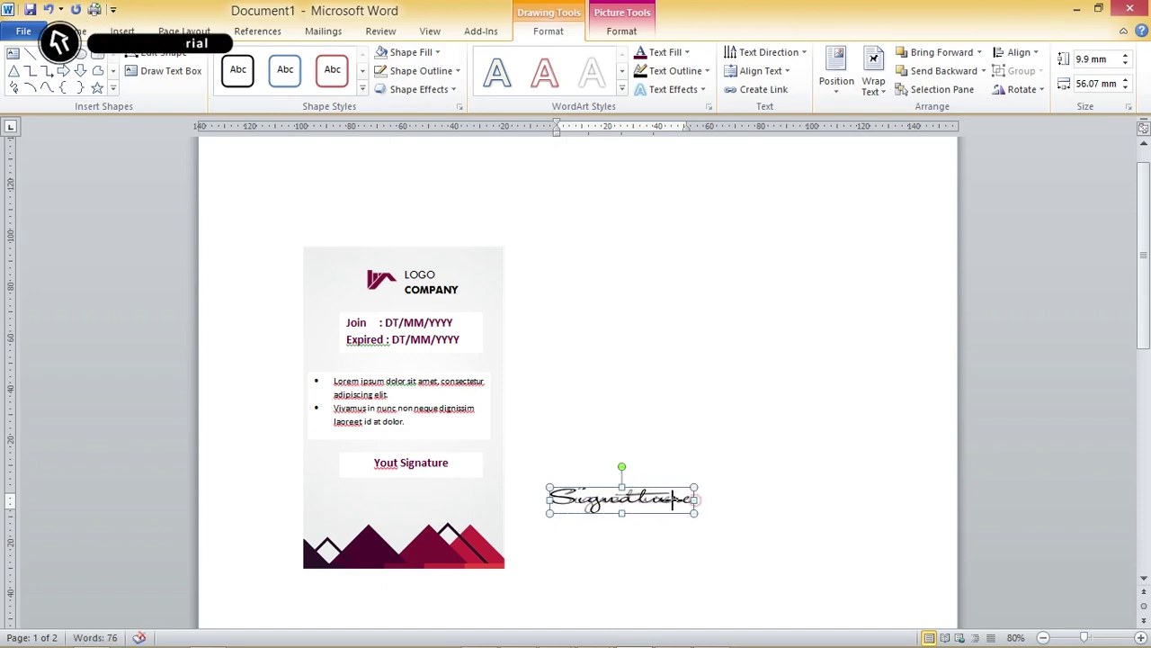
- Place the enlarged signature image beneath the Your Signature label and centre the label
drag(453, 487, 401, 487)
click(401, 462)
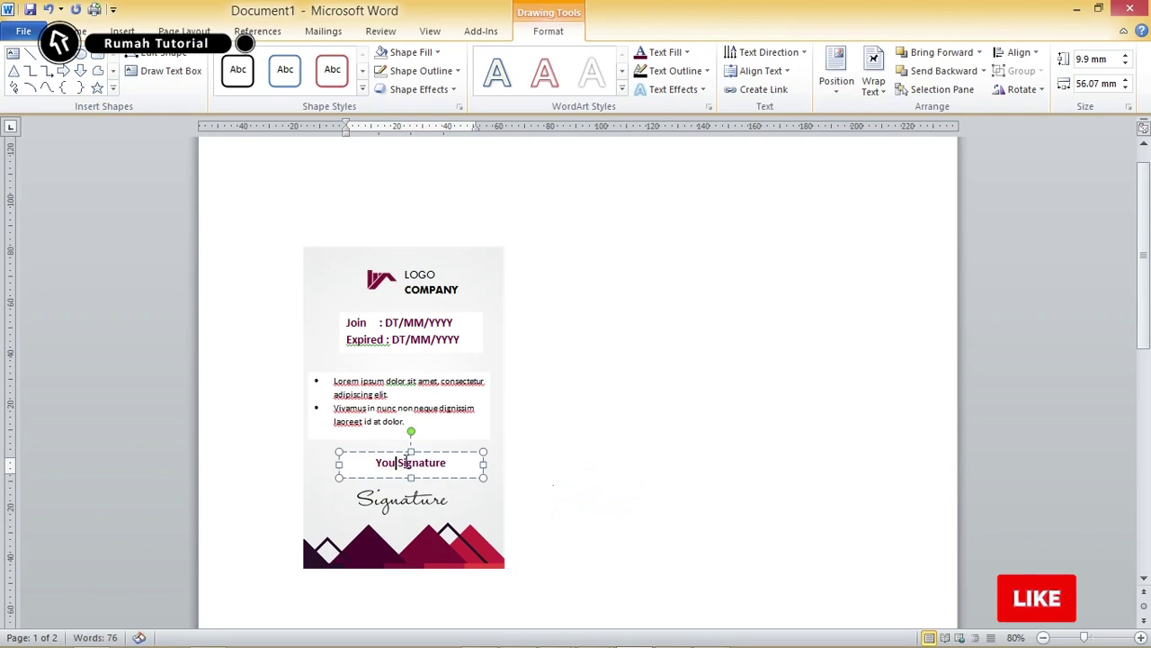
text(r)
drag(371, 462, 353, 474)
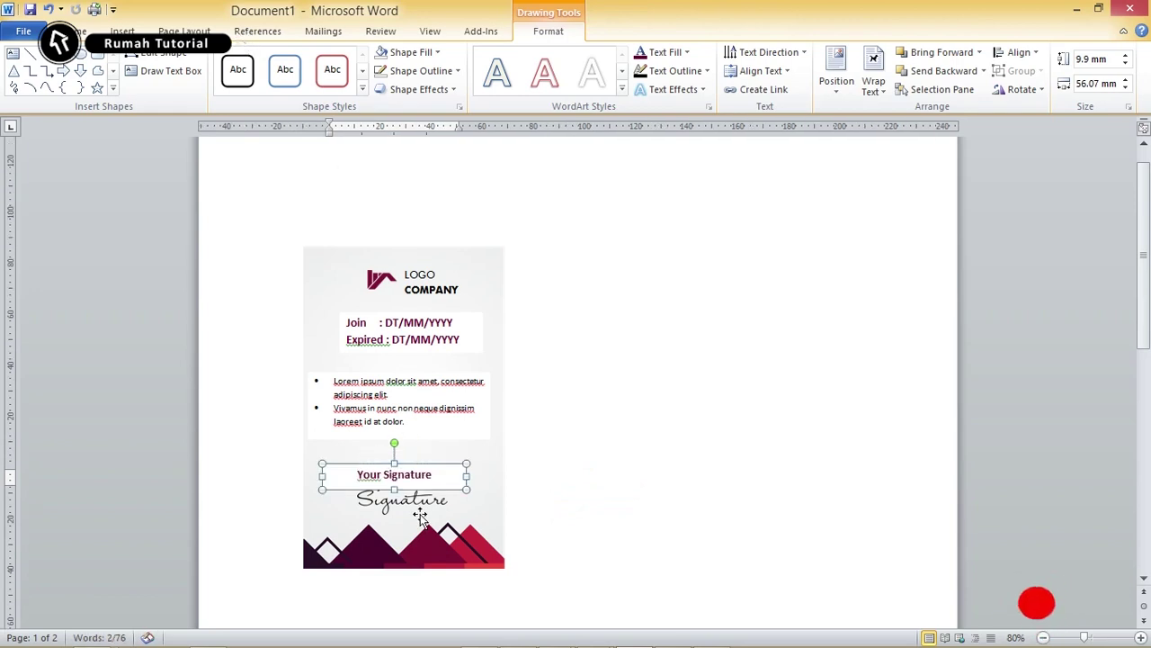
click(416, 500)
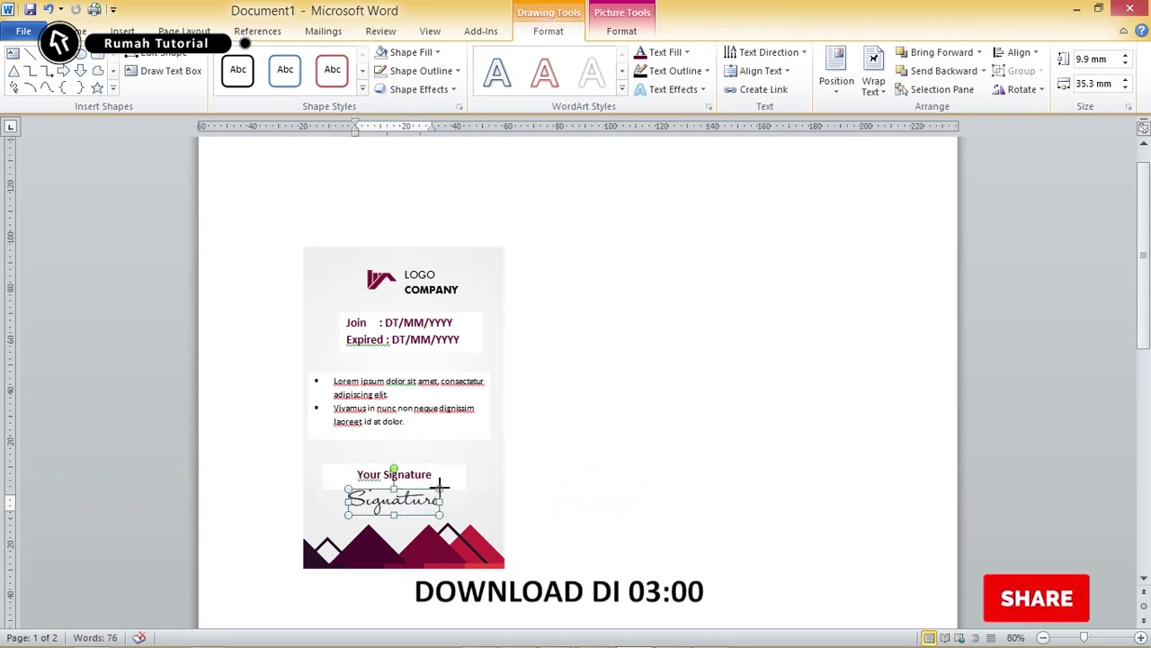
drag(446, 483, 464, 515)
click(416, 465)
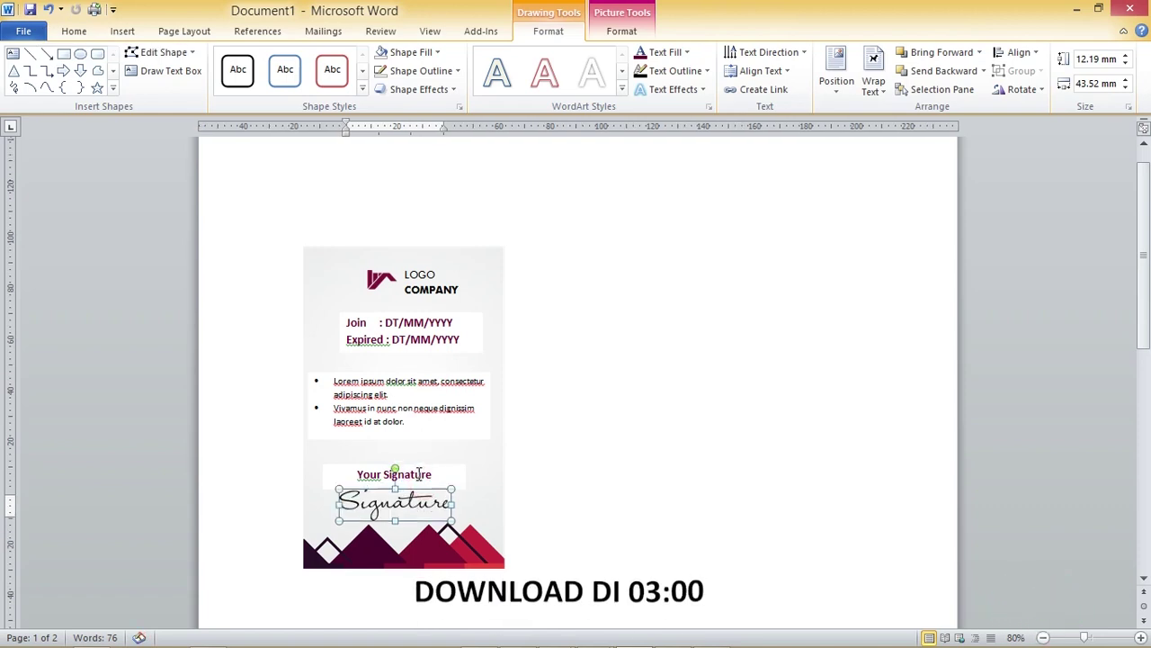
drag(416, 465, 421, 465)
click(438, 380)
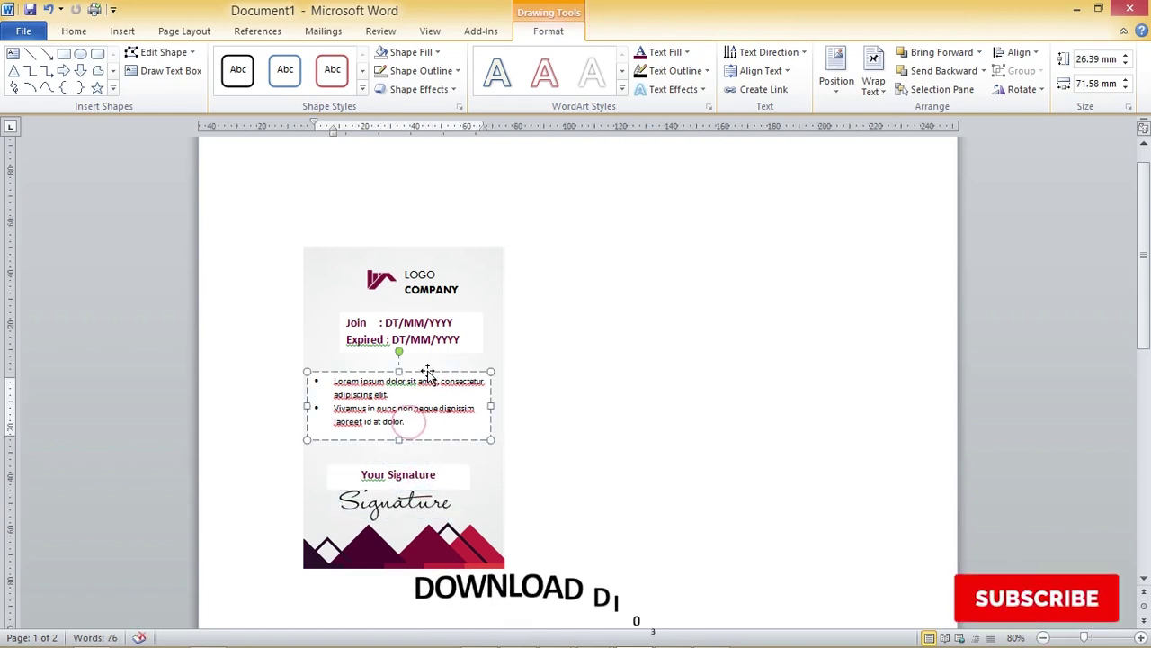
- Nudge the notes box down and group the logo, dates, notes and signature items together
drag(438, 380, 452, 392)
click(571, 363)
click(419, 275)
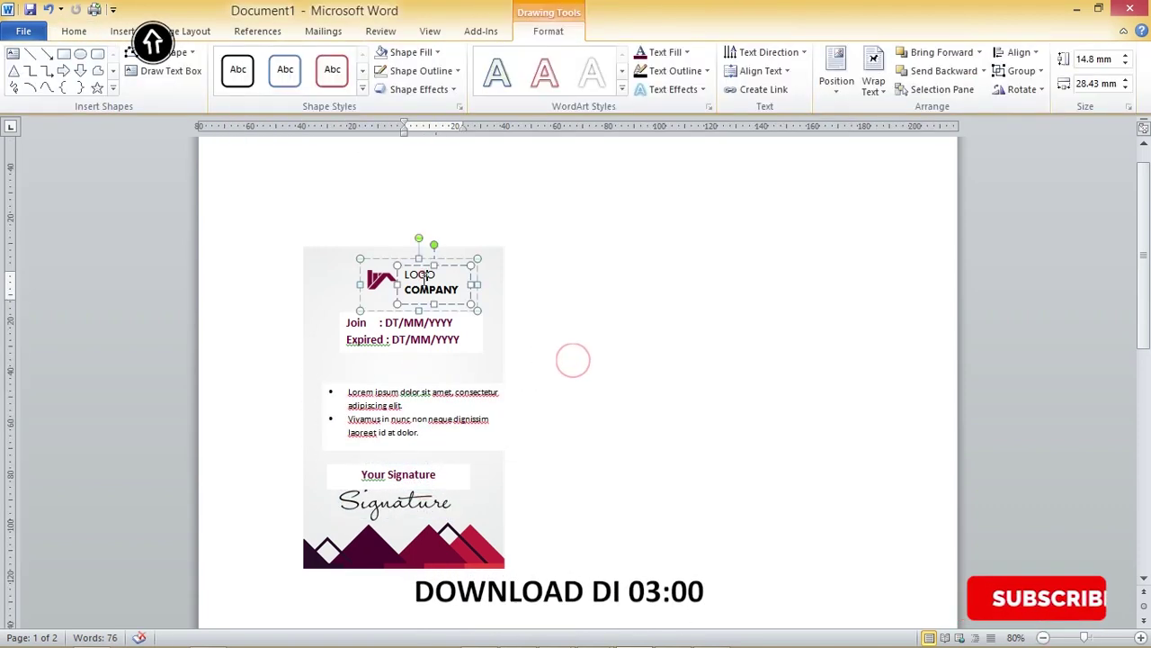
shift+click(425, 344)
shift+click(420, 396)
shift+click(416, 481)
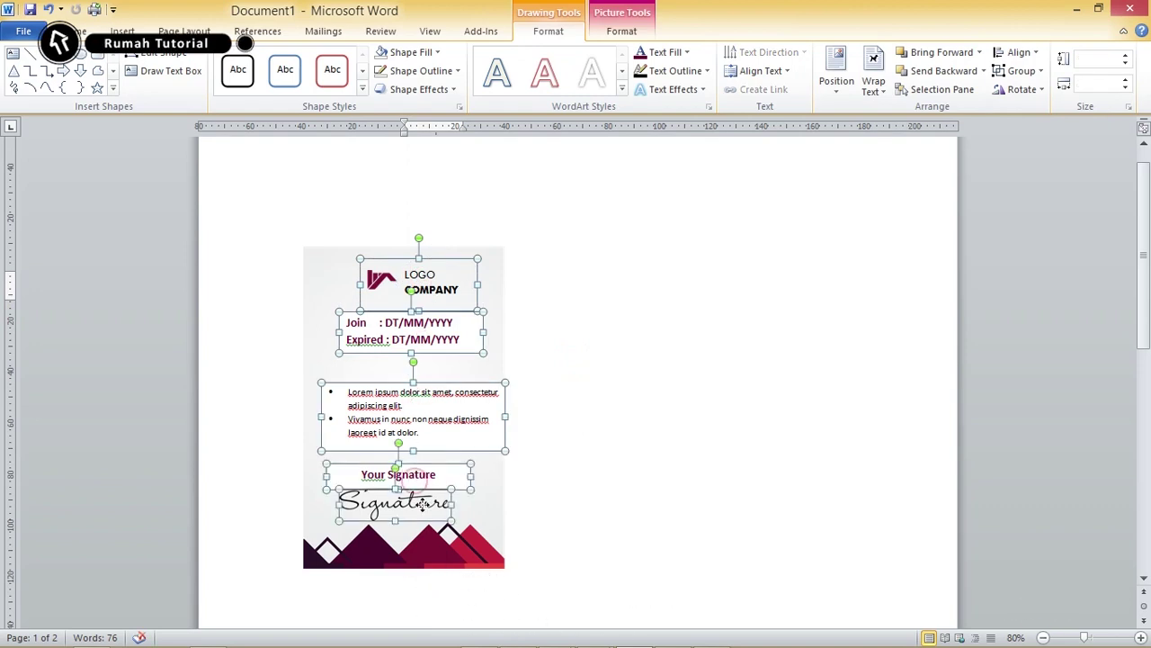
right_click(434, 551)
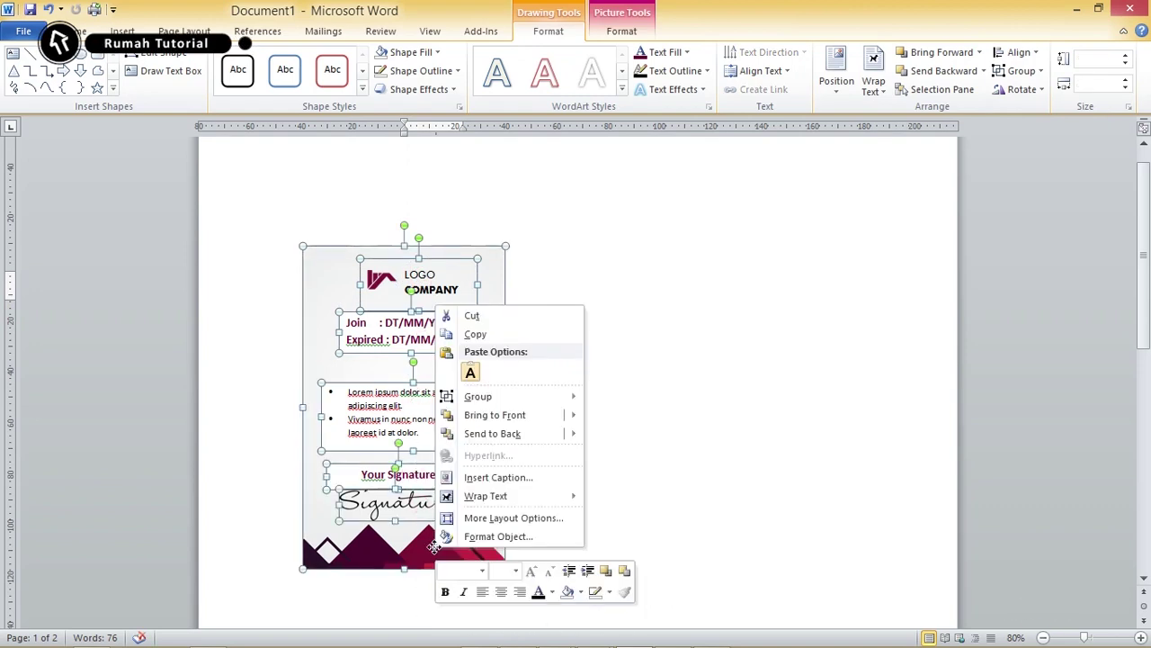
click(527, 393)
click(593, 402)
- Duplicate the grouped back card to the right of the first
scroll(594, 402, down, 2)
click(458, 270)
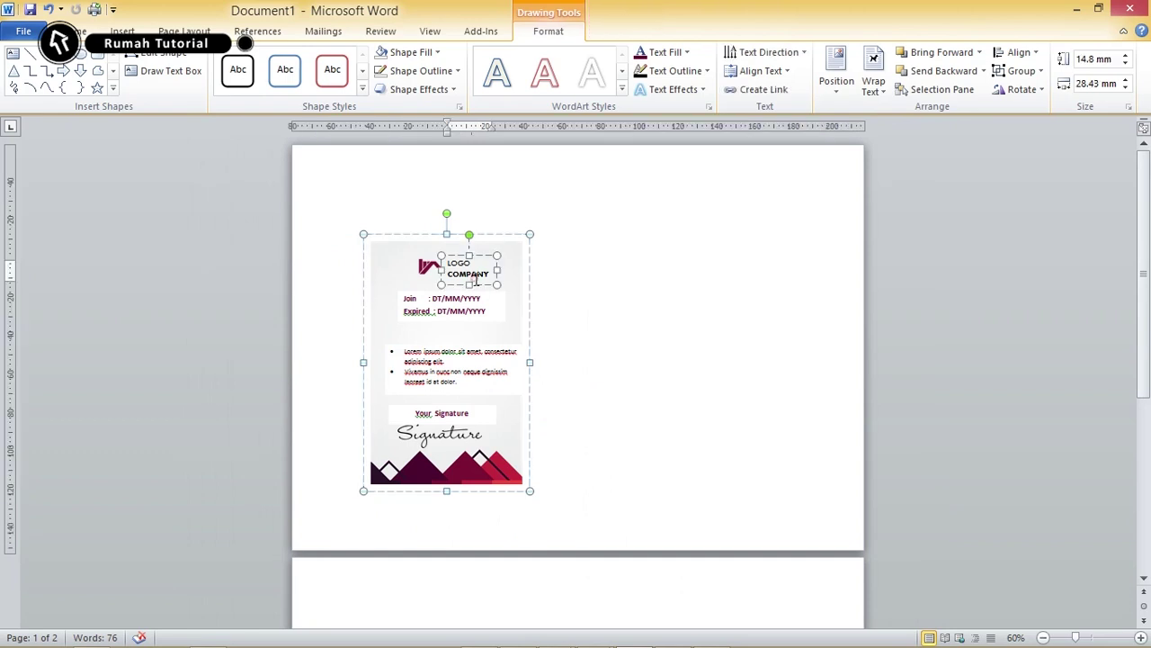
click(441, 301)
click(420, 241)
mouse_move(419, 241)
mouse_down()
mouse_move(377, 216)
mouse_move(725, 214)
mouse_move(712, 216)
mouse_up()
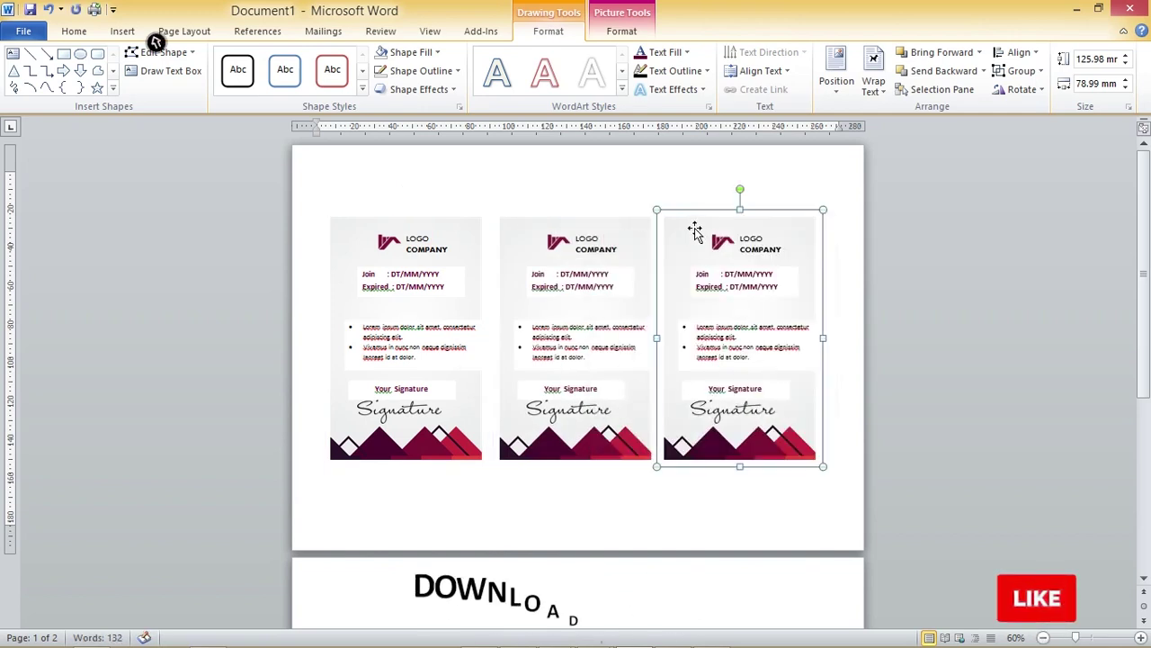
- Place the third card copy on the right and group all three back cards into one object
shift+click(519, 251)
click(423, 239)
right_click(430, 239)
key(Escape)
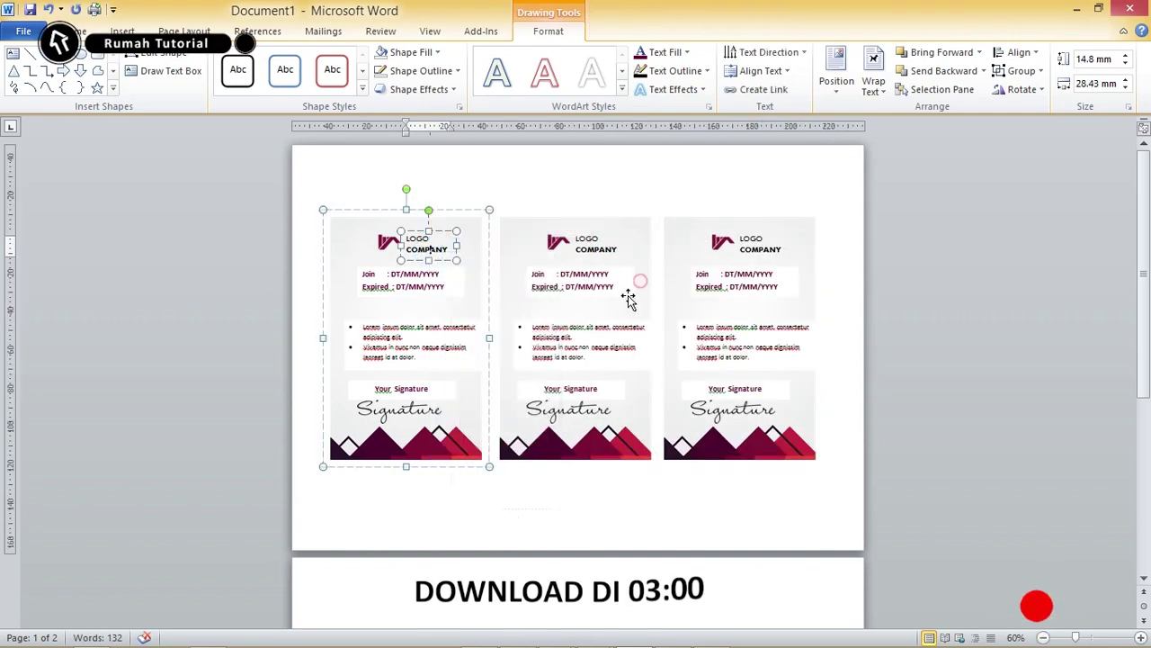
click(600, 308)
shift+click(712, 307)
shift+click(385, 315)
right_click(385, 316)
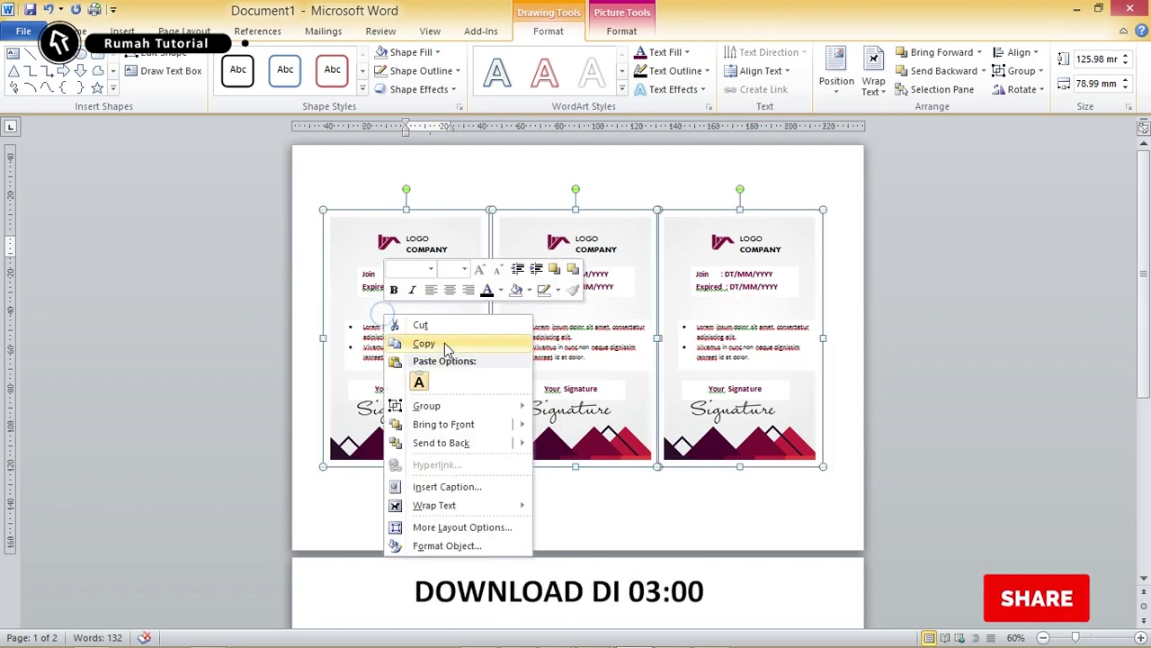
click(575, 407)
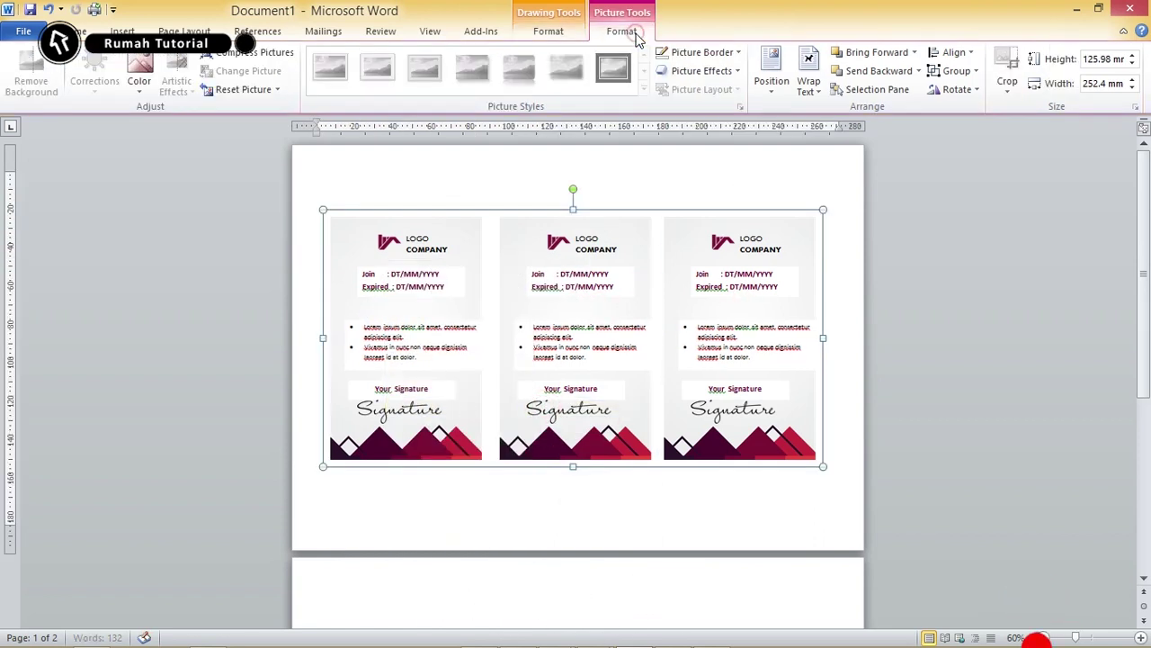
- Apply a page position to the card group, then scroll down the page
click(771, 72)
click(823, 192)
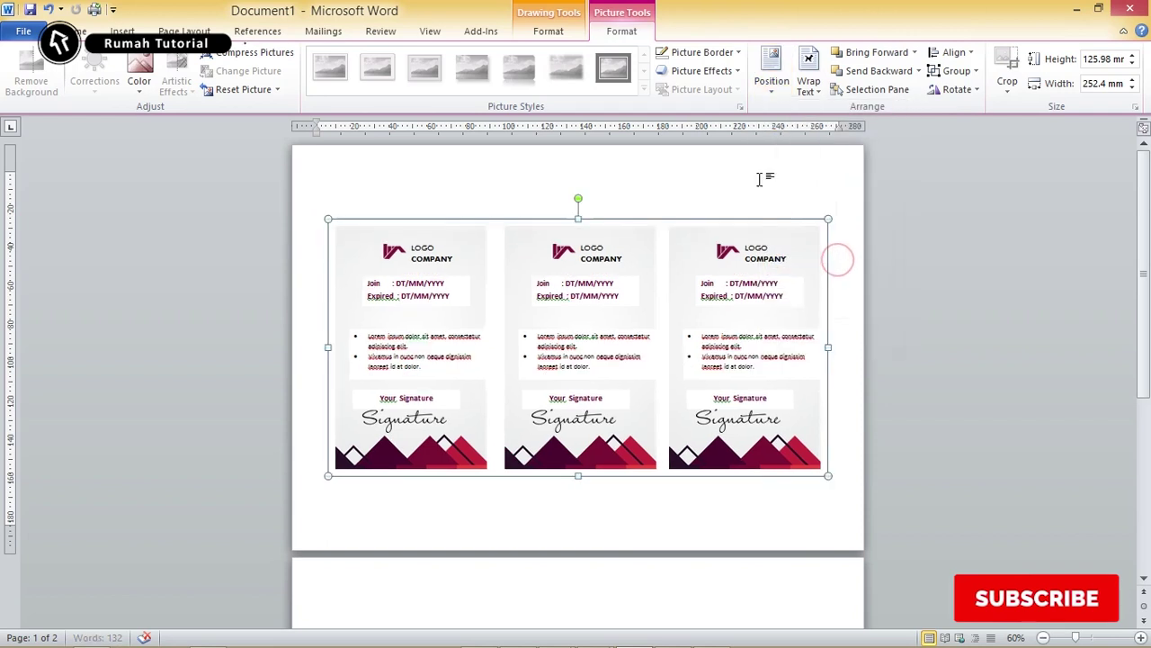
click(758, 177)
ctrl+scroll(763, 261, down, 1)
ctrl+scroll(650, 178, down, 1)
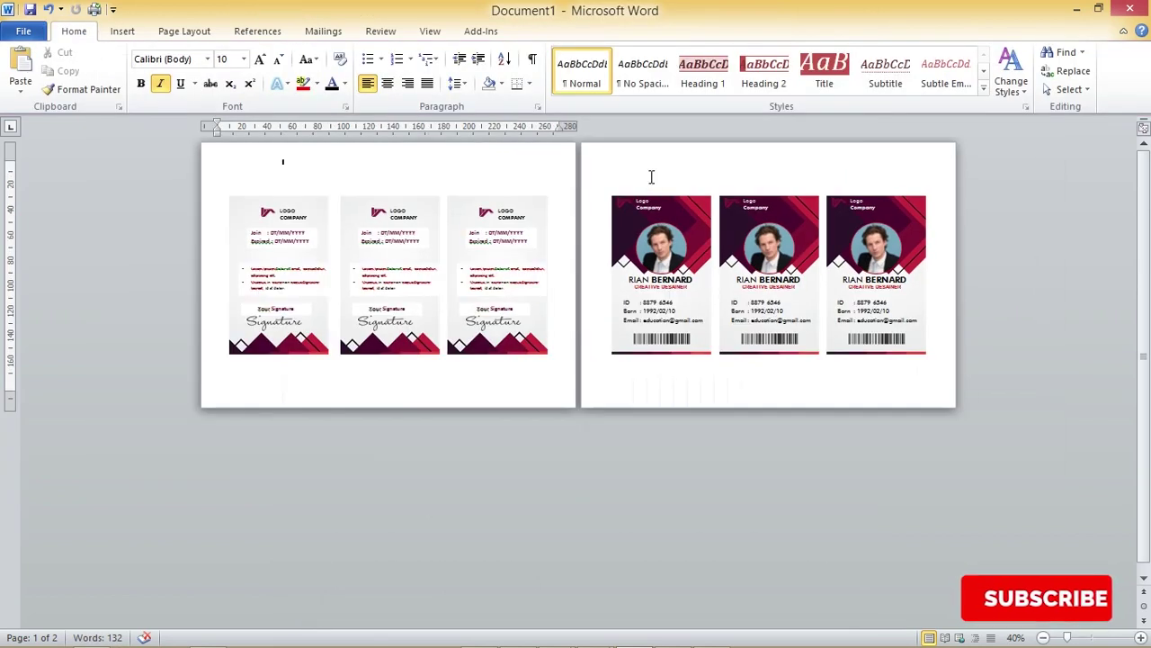